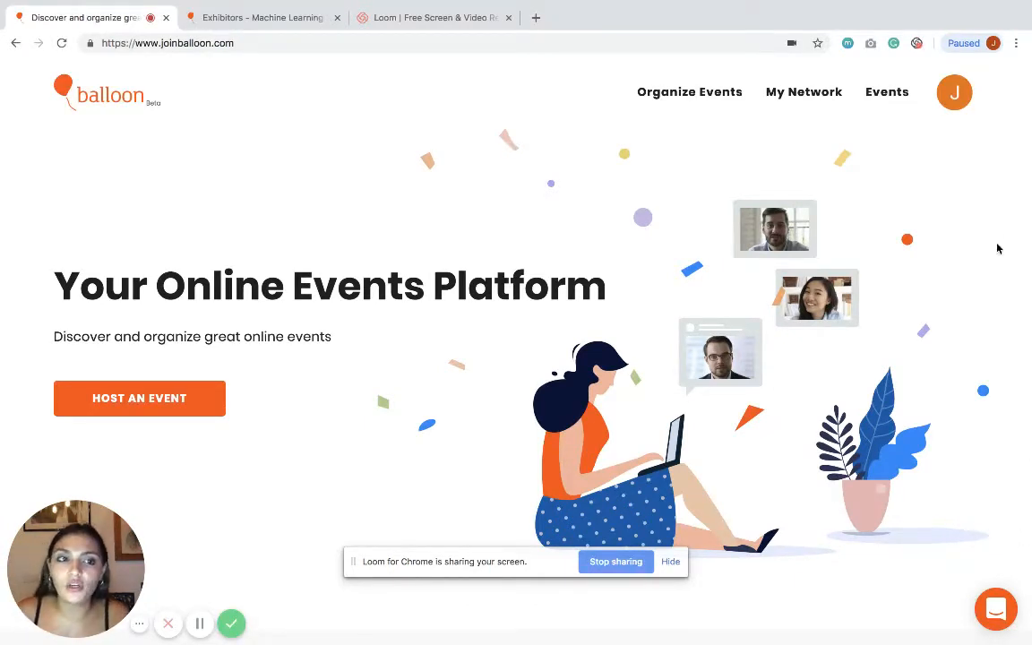
Step: Open the account menu from the J avatar on the Balloon home page
click(962, 104)
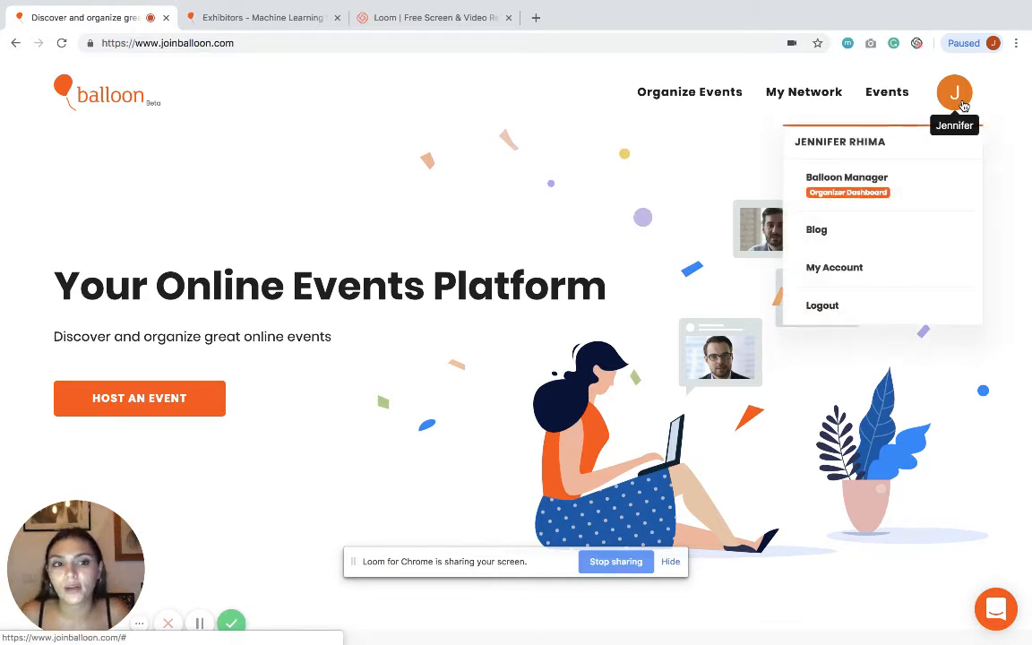
Step: Open Balloon Manager for Balloon Test Events and glance at the organization switcher
click(806, 179)
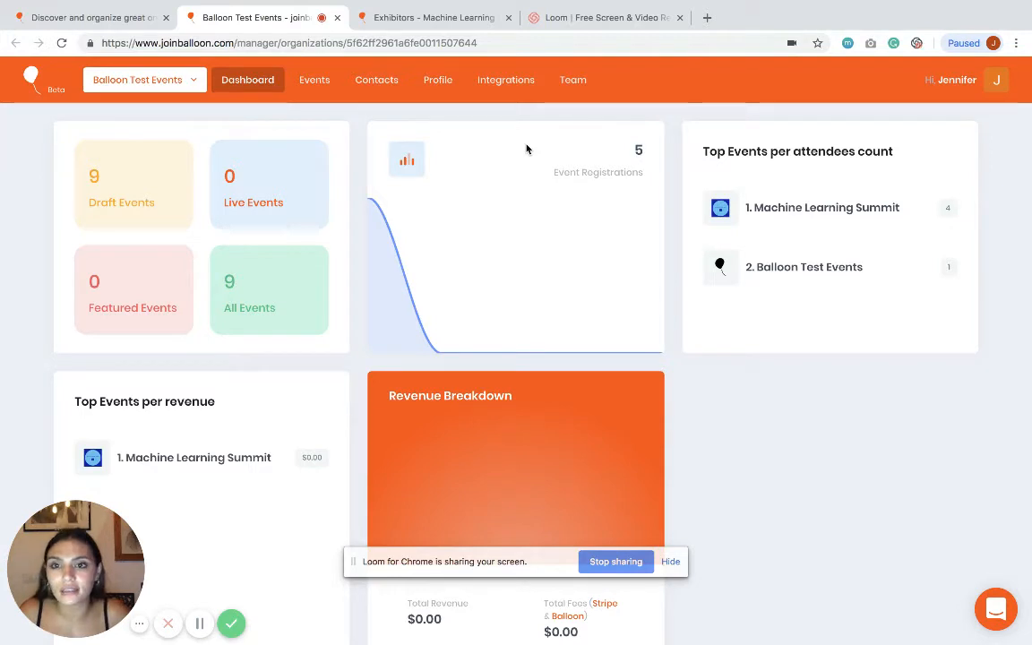
click(183, 83)
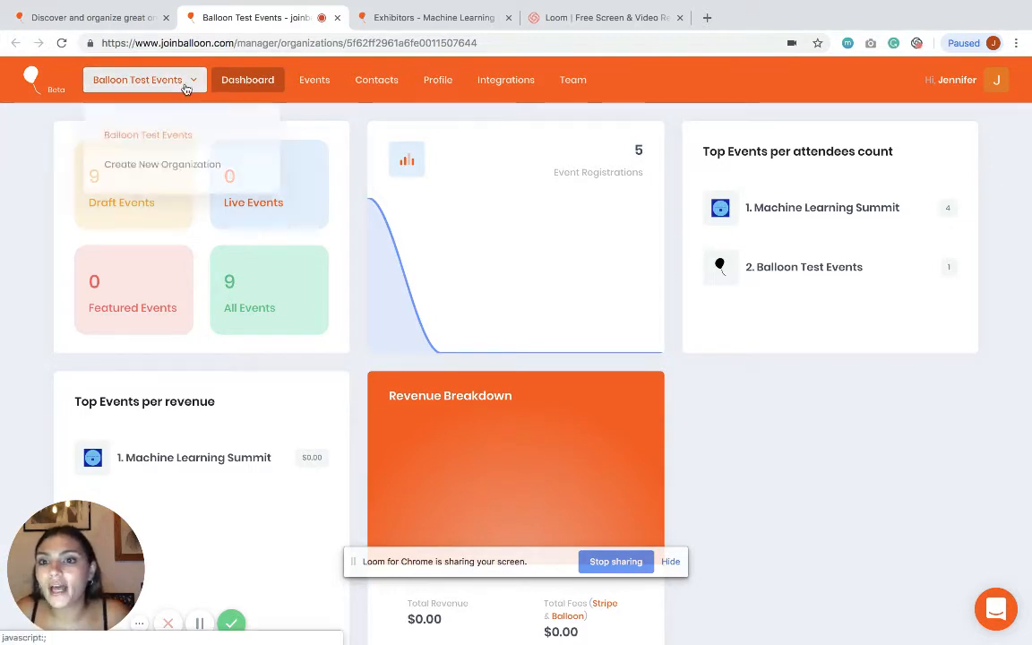
click(195, 160)
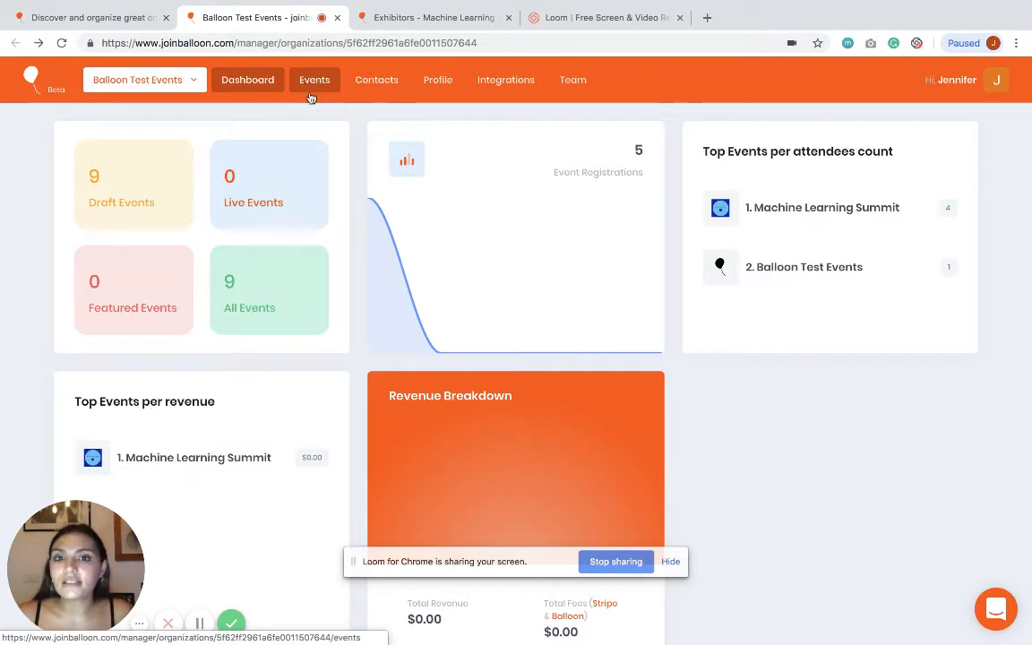
Step: Browse the Machine Learning Summit event page, then open its Watch list of stages
click(393, 23)
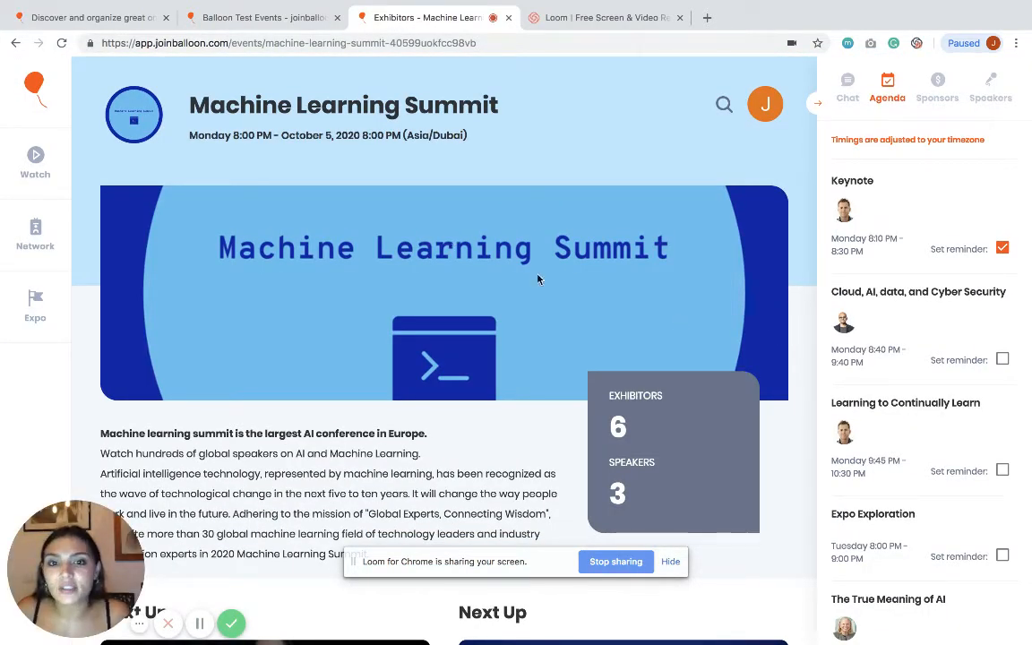
scroll(491, 343, down, 3)
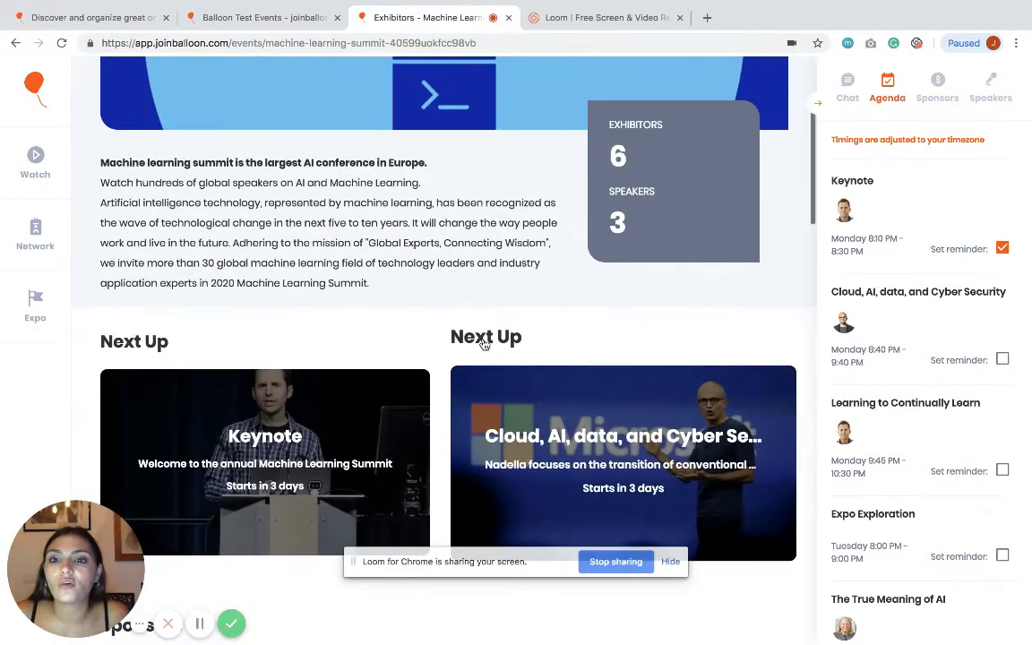
scroll(537, 359, down, 2)
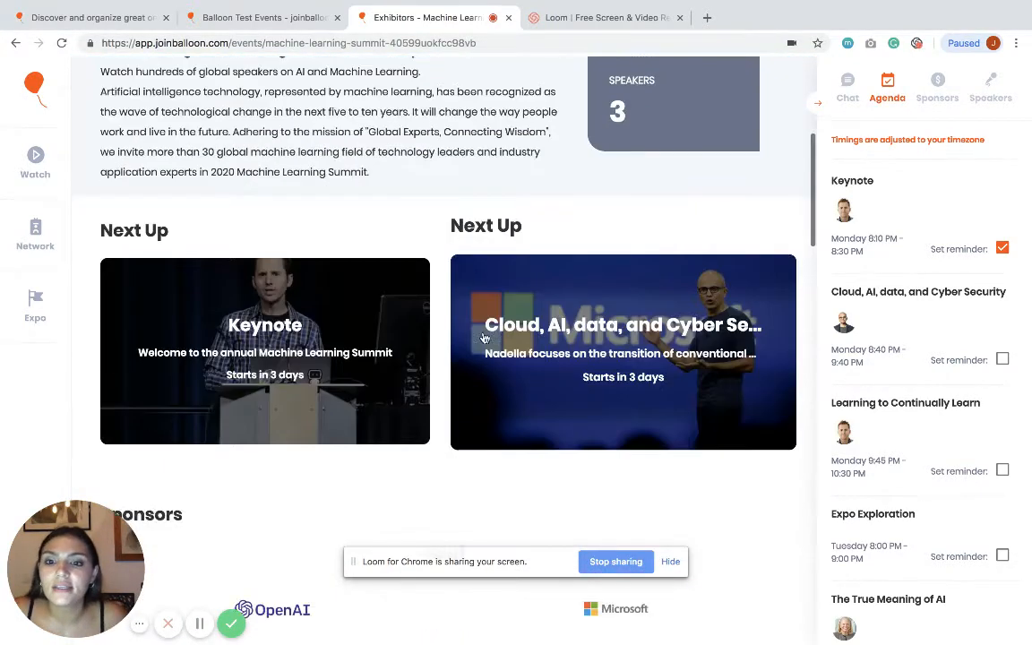
scroll(595, 376, down, 9)
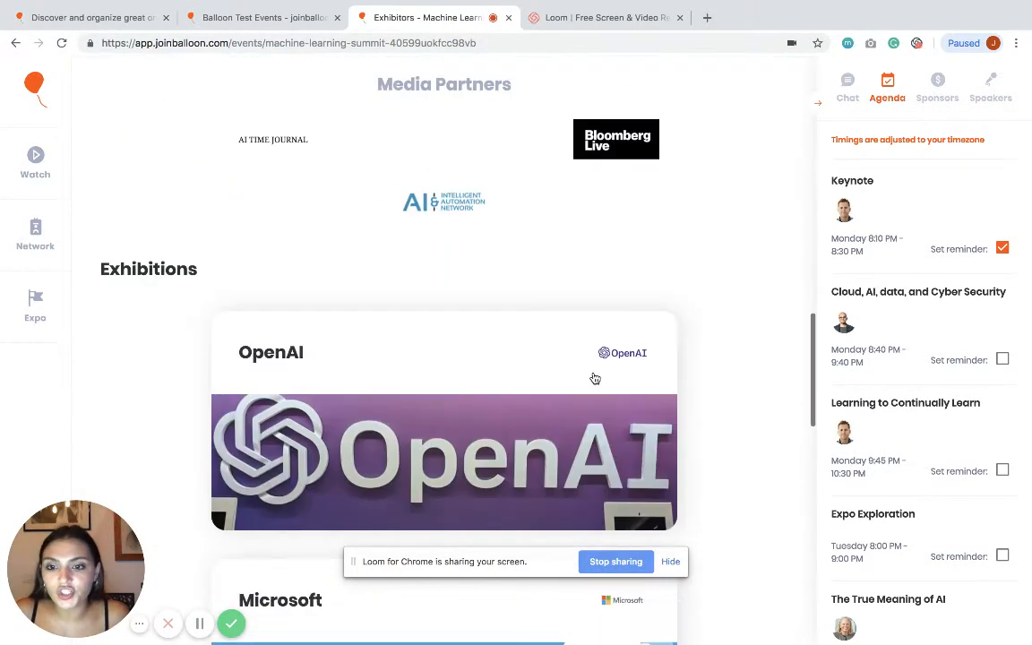
scroll(600, 375, up, 9)
scroll(553, 334, up, 5)
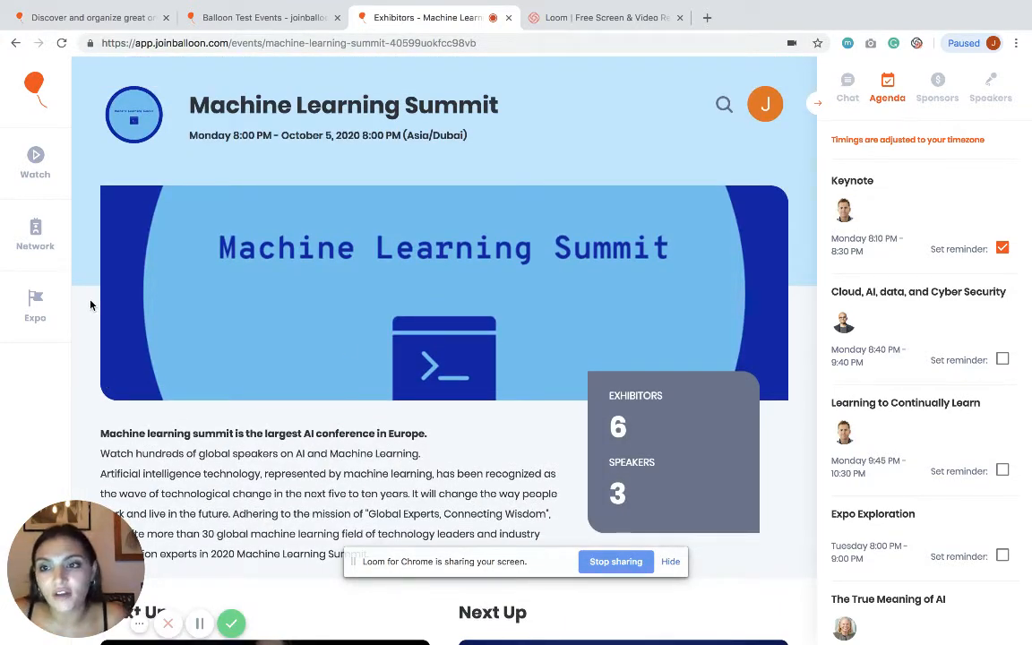
click(37, 183)
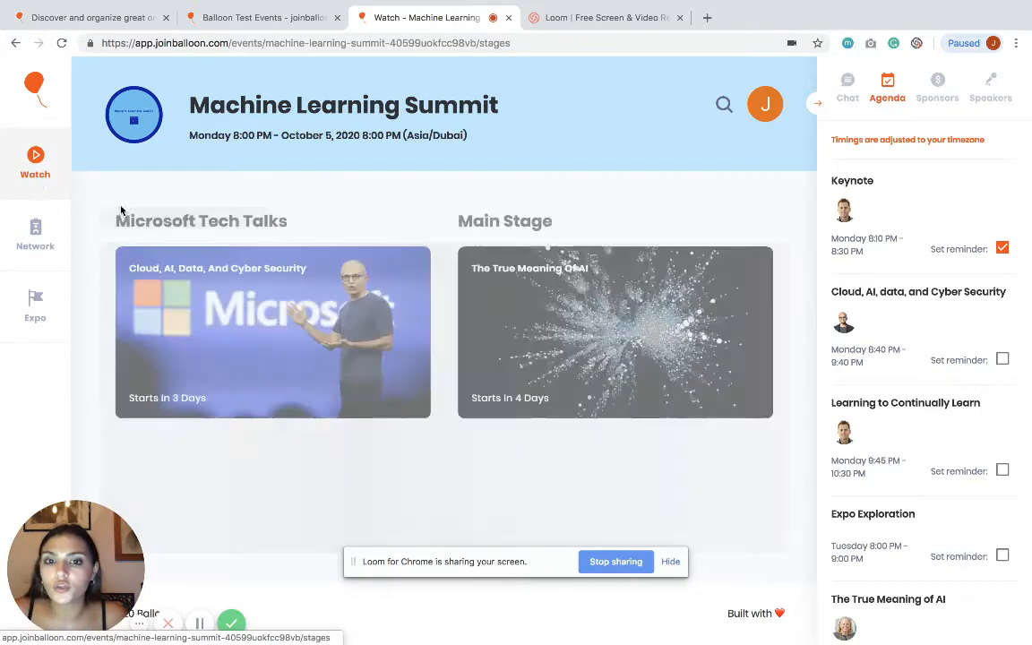
Step: Join the Main Stage, send clap, grin, wow and heart-eyes reactions, then go to Network
click(554, 331)
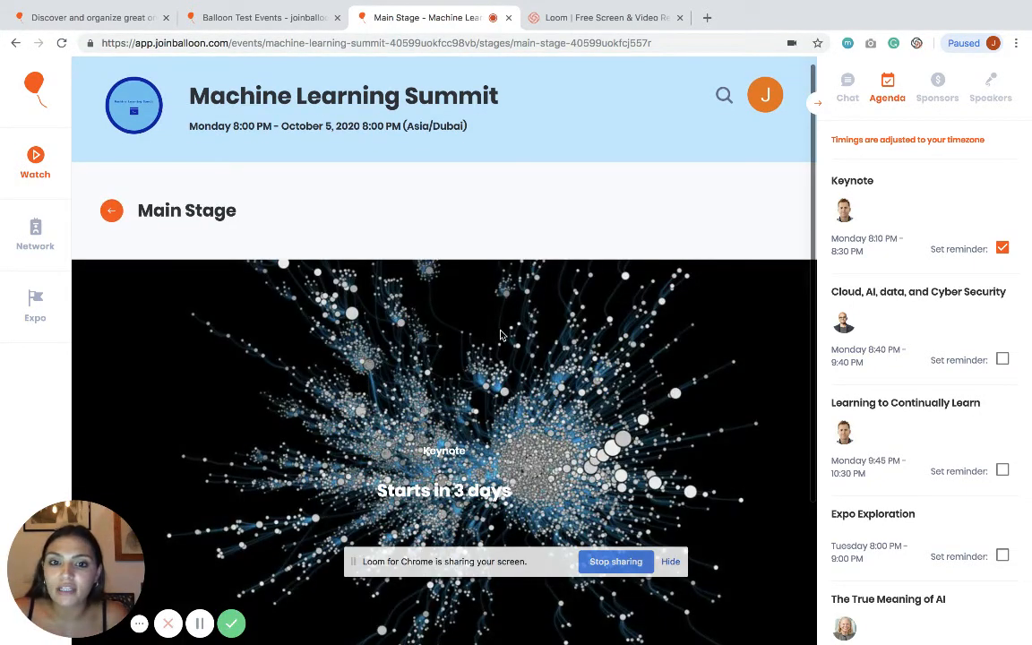
scroll(500, 335, down, 3)
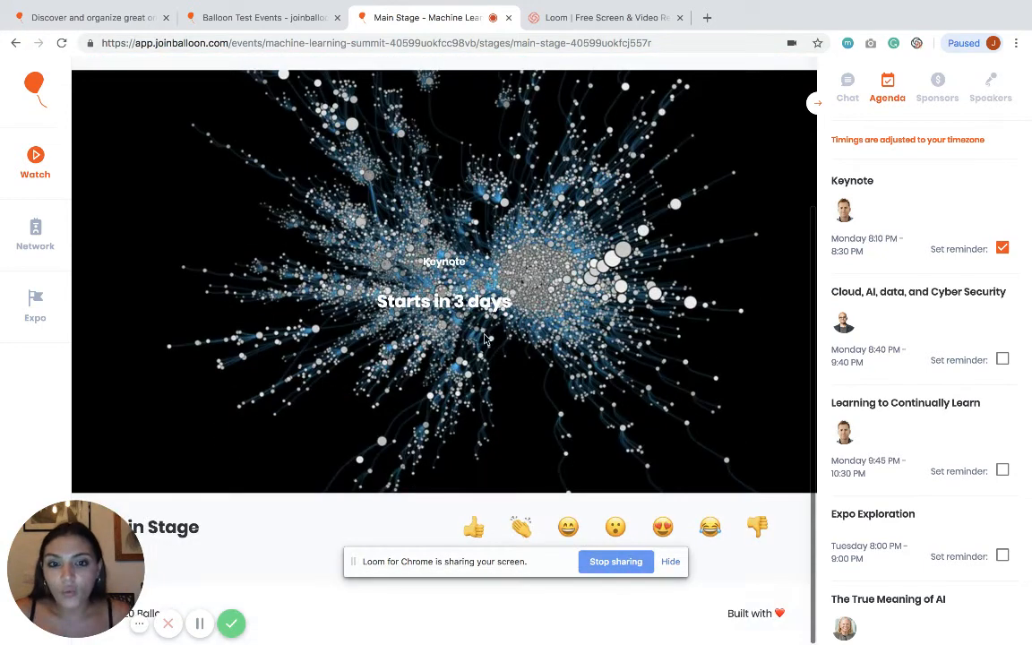
click(520, 527)
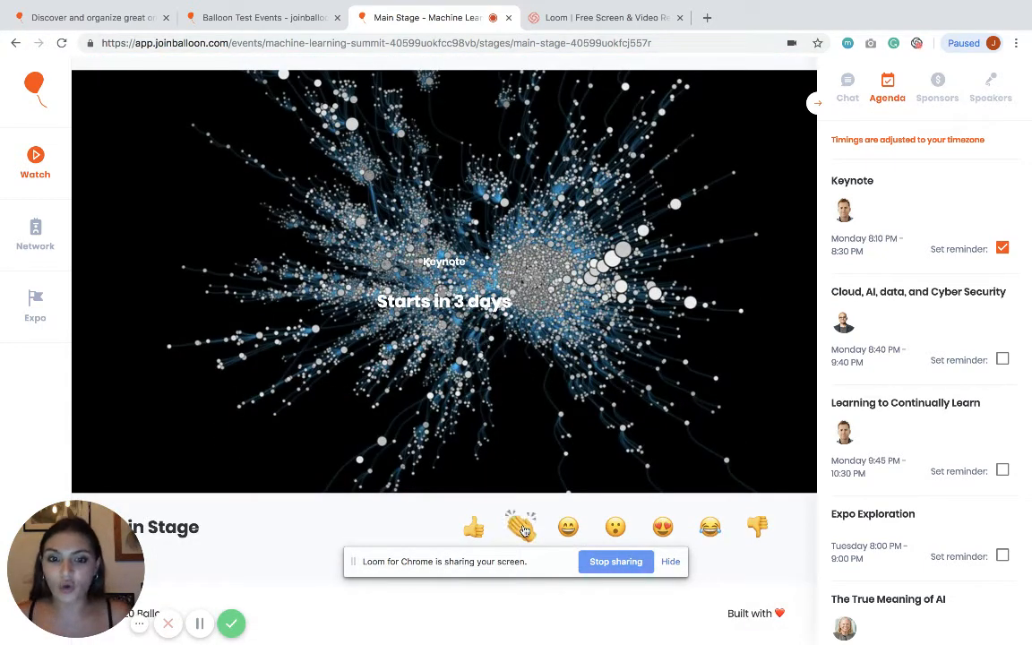
click(570, 528)
click(615, 527)
click(660, 528)
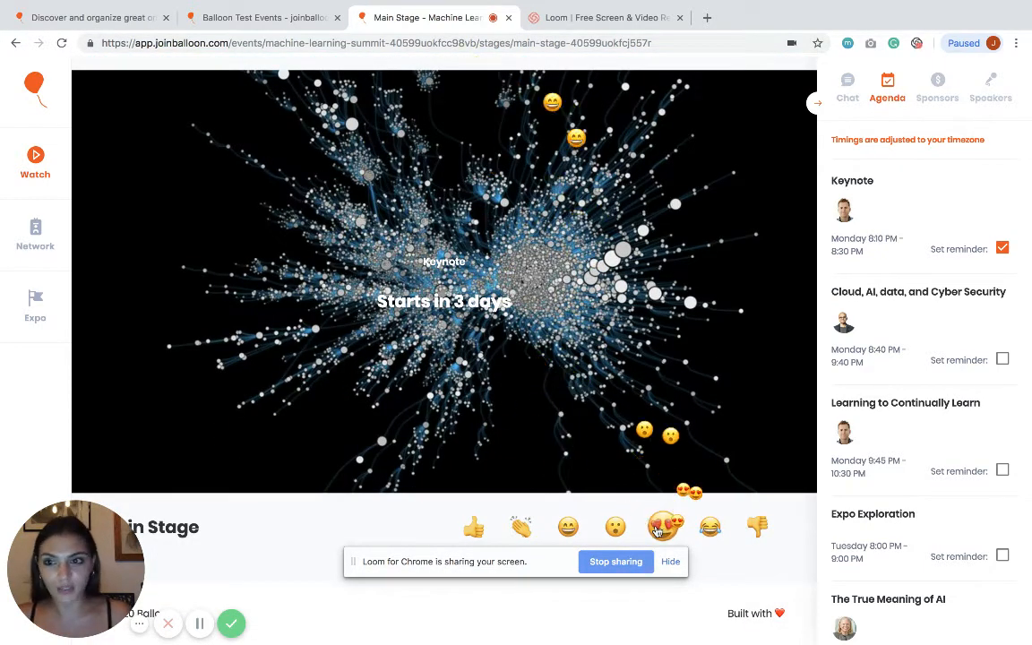
click(36, 237)
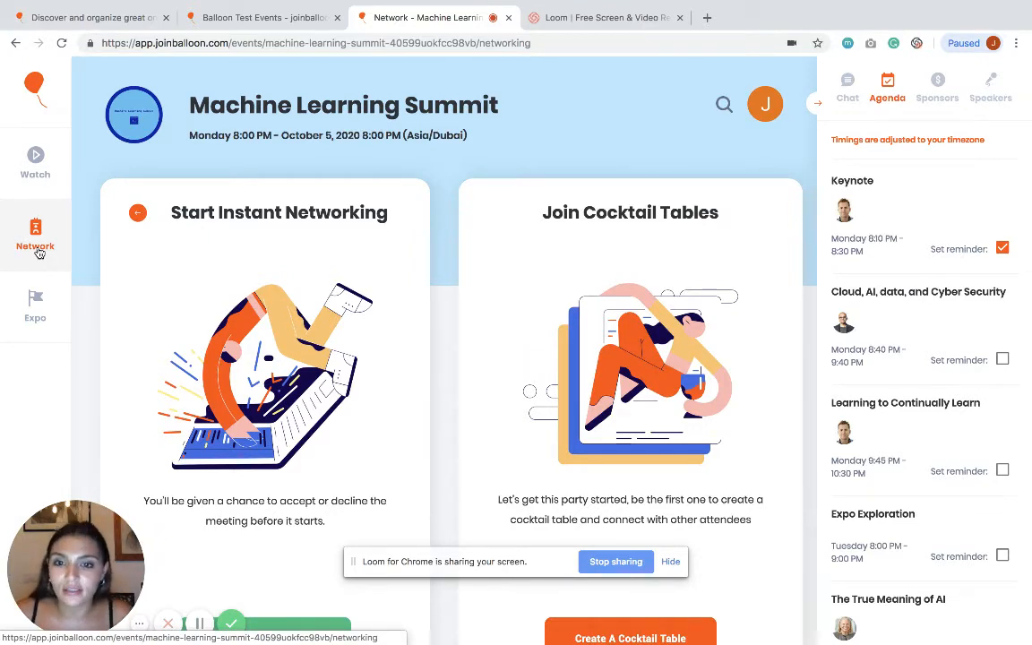
Step: Open the OpenAI exhibitor booth in the summit's Expo and scroll through it
click(35, 307)
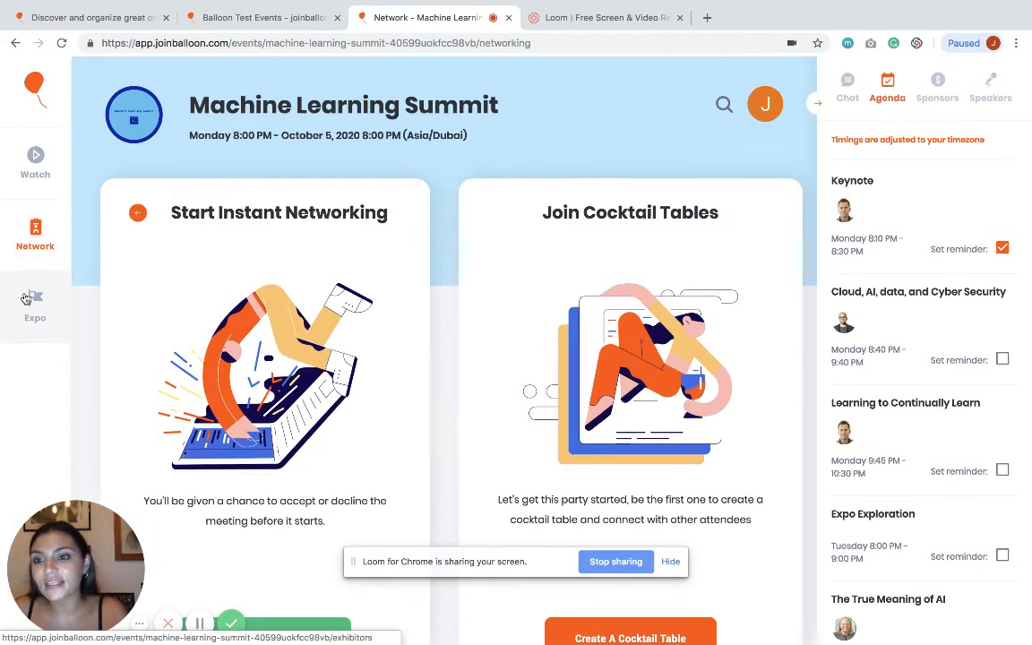
click(497, 336)
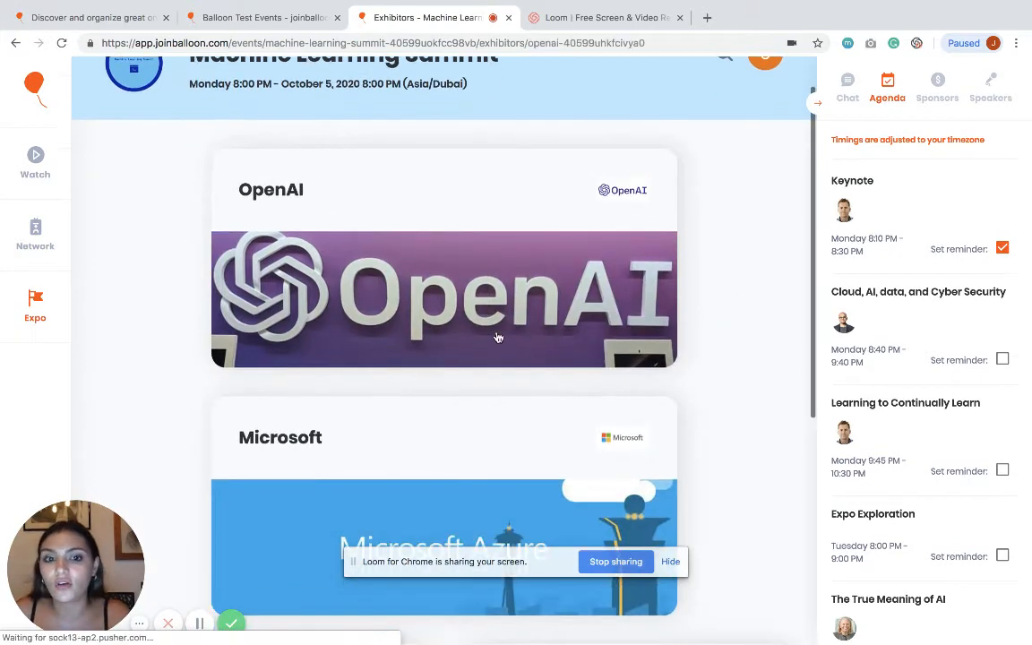
scroll(439, 397, down, 4)
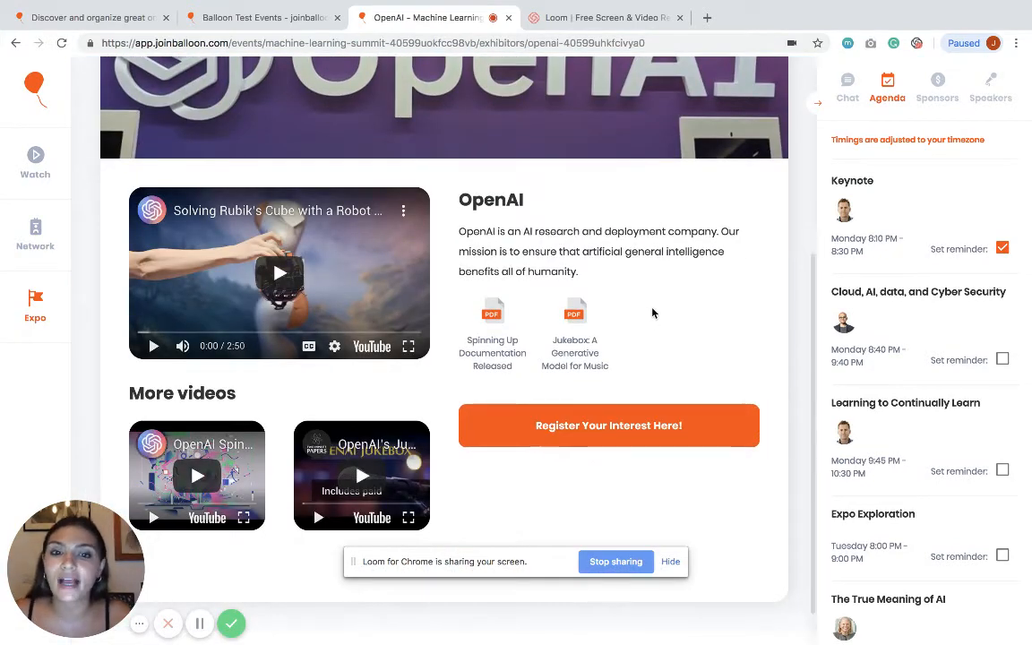
scroll(653, 313, up, 3)
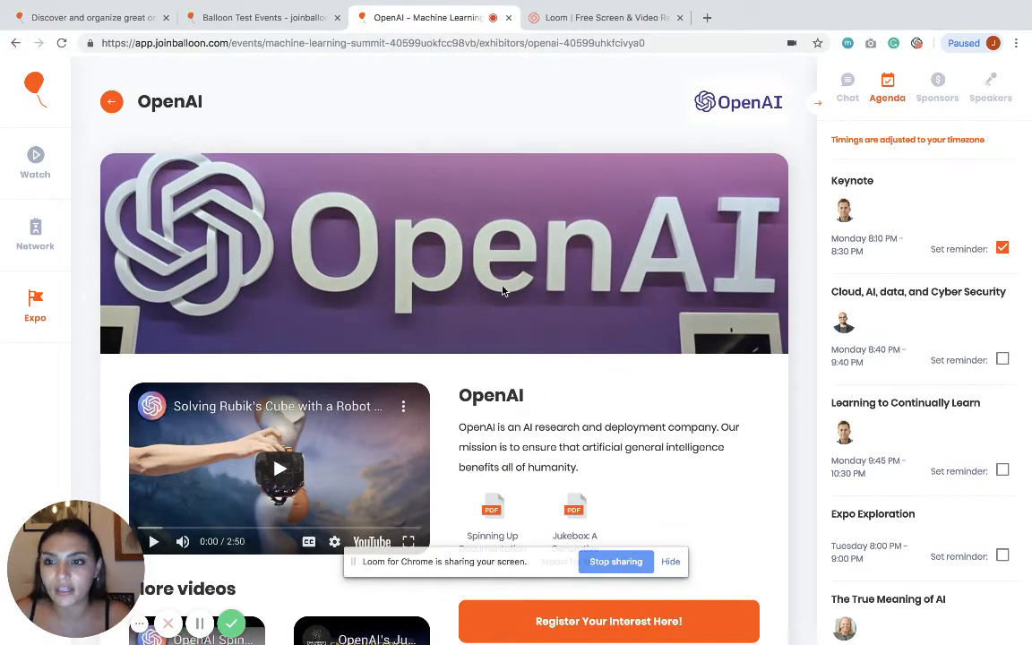
Step: View the Chat, Agenda, Sponsors and Speakers panels, then return to the Balloon Test Events dashboard
click(847, 88)
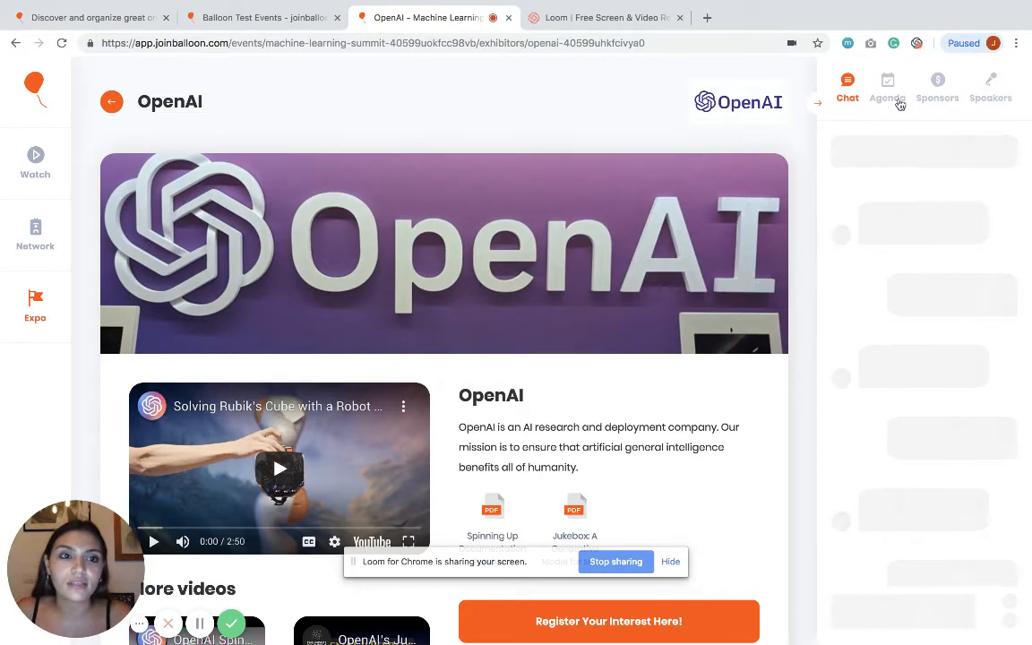
click(891, 96)
click(933, 95)
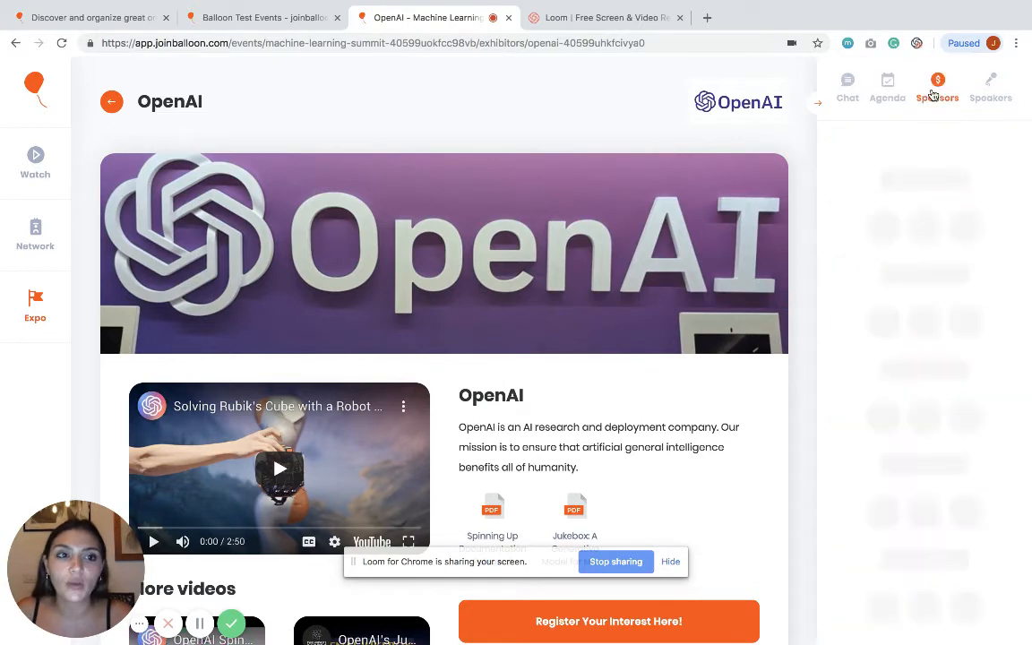
click(1002, 95)
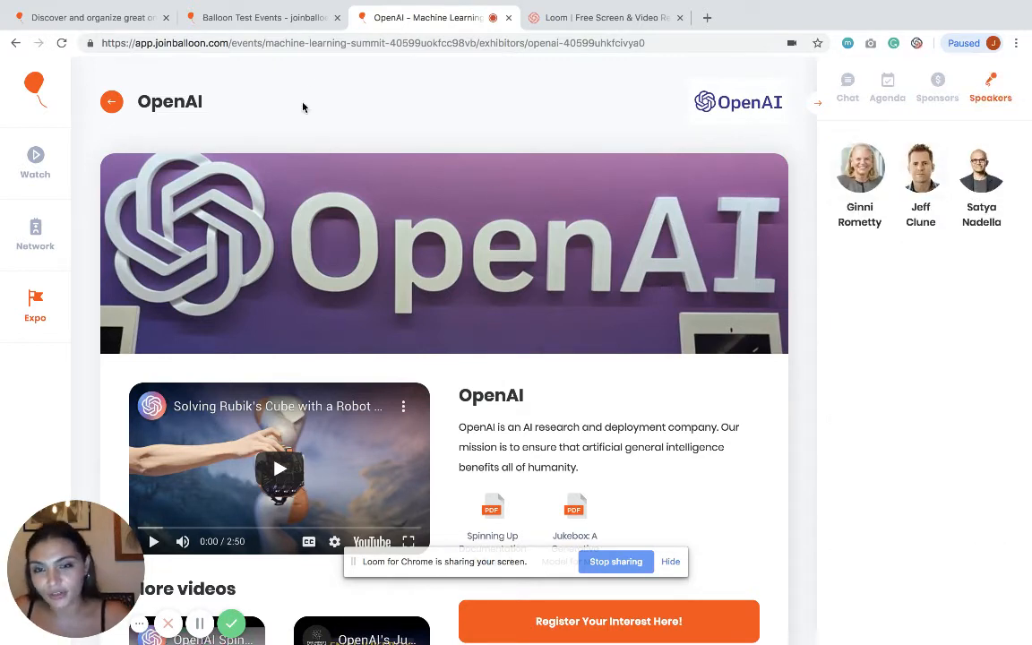
click(282, 18)
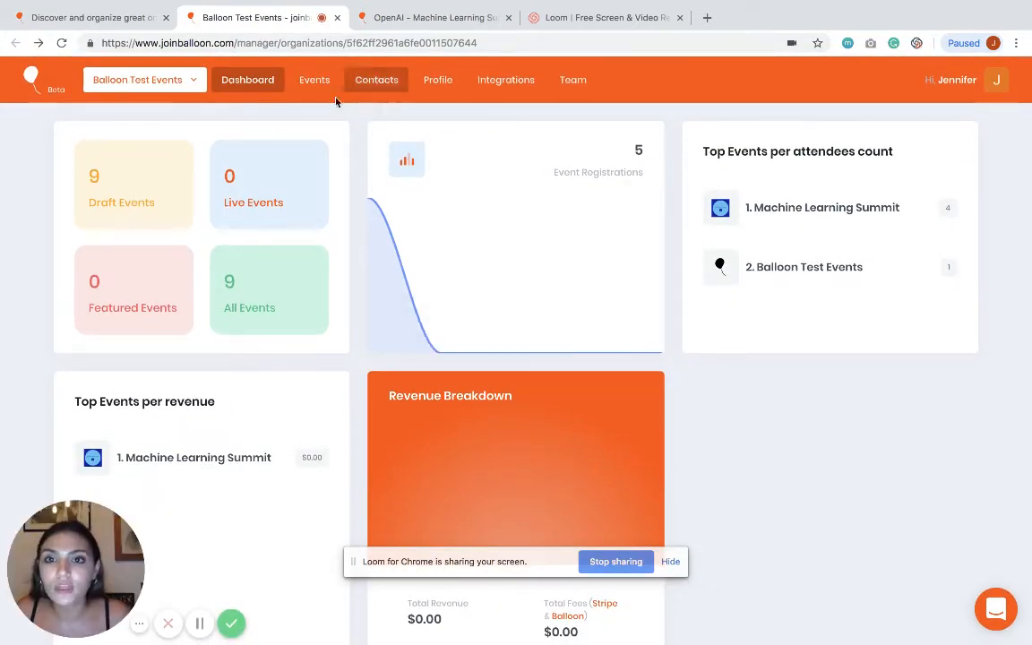
Step: Start a new event named Machine Learning Summit in the Technology category
click(311, 97)
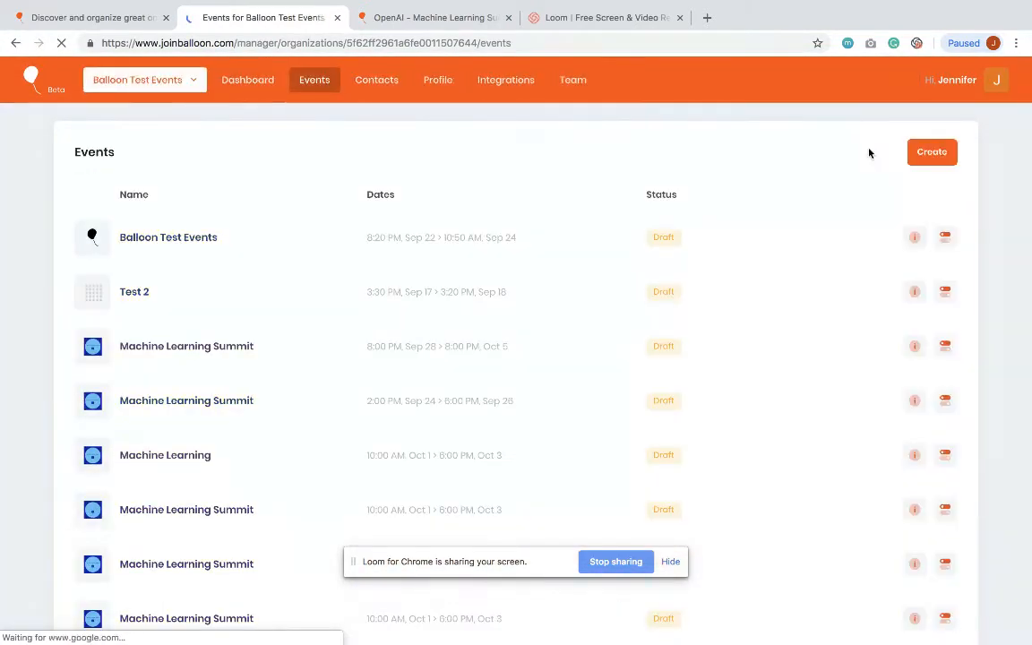
click(930, 153)
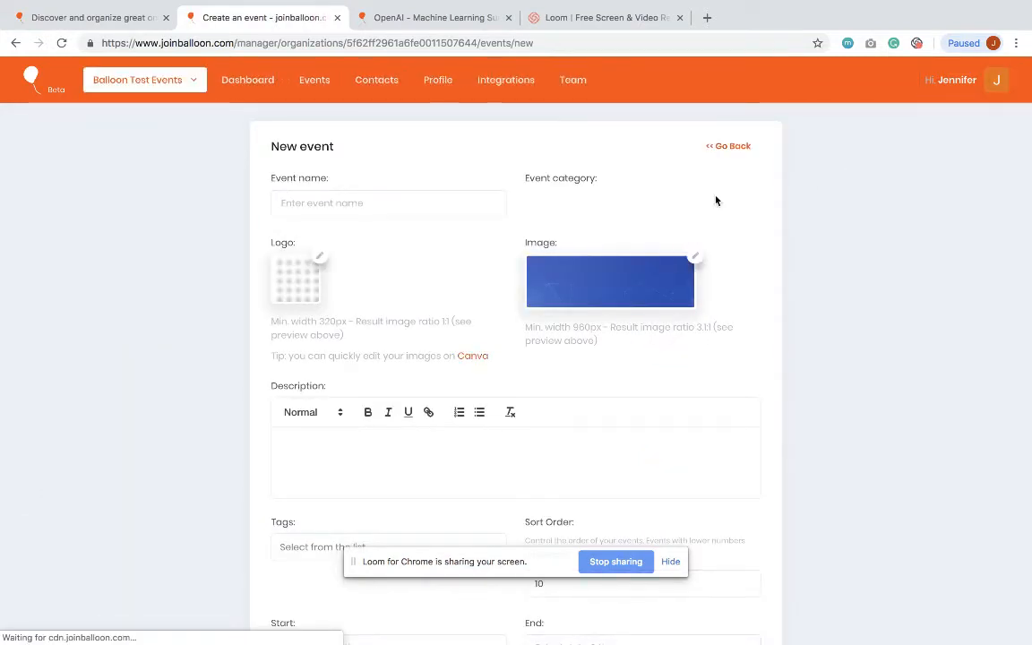
click(434, 193)
text(M)
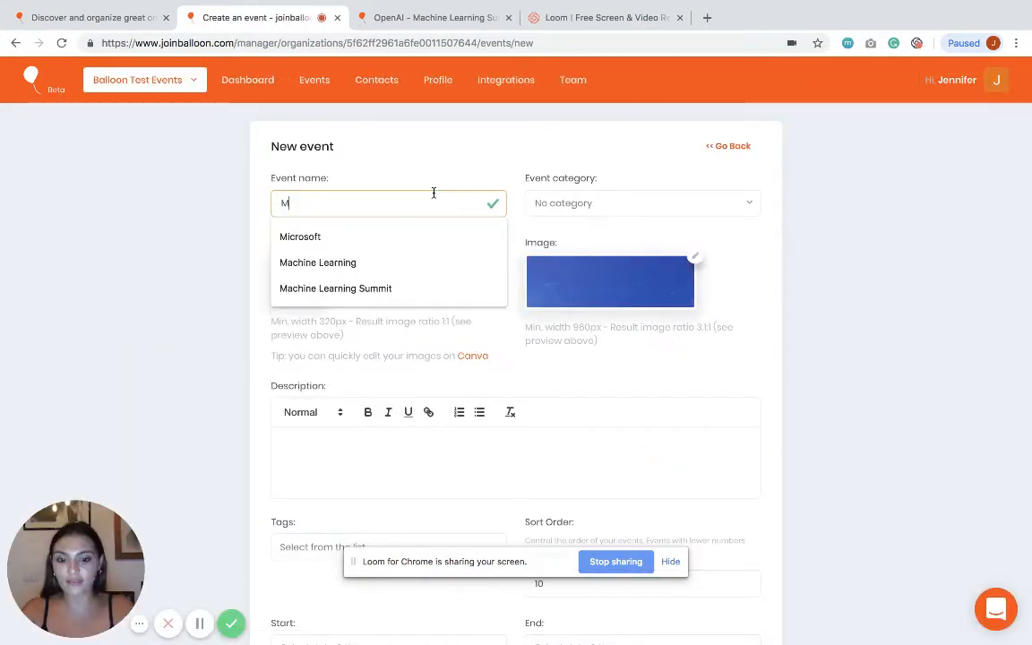
text(achine)
key(Down)
key(Down)
key(Return)
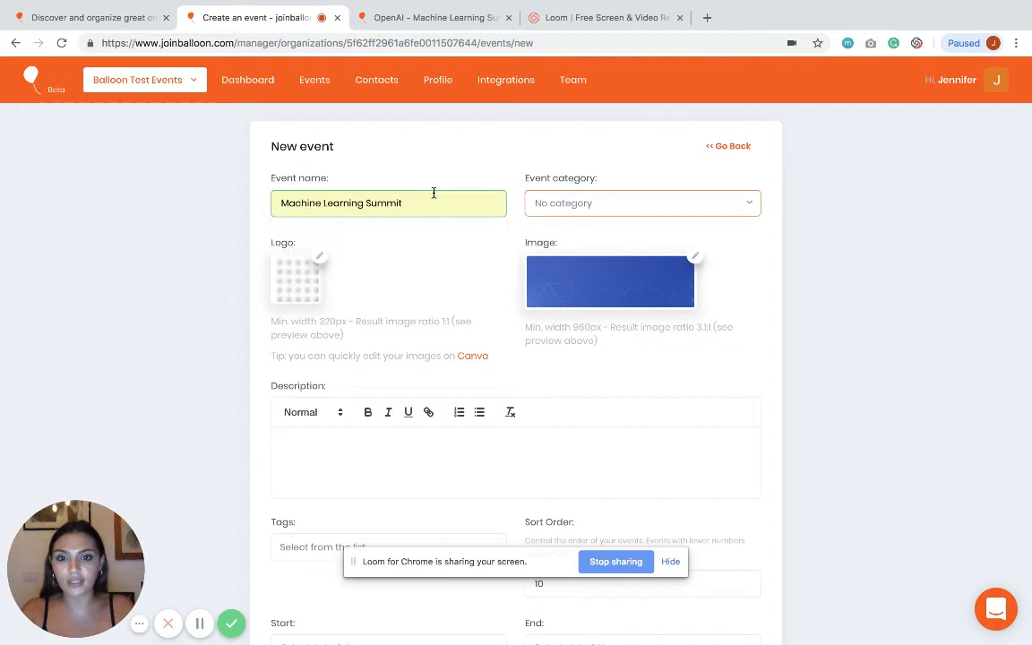
click(645, 206)
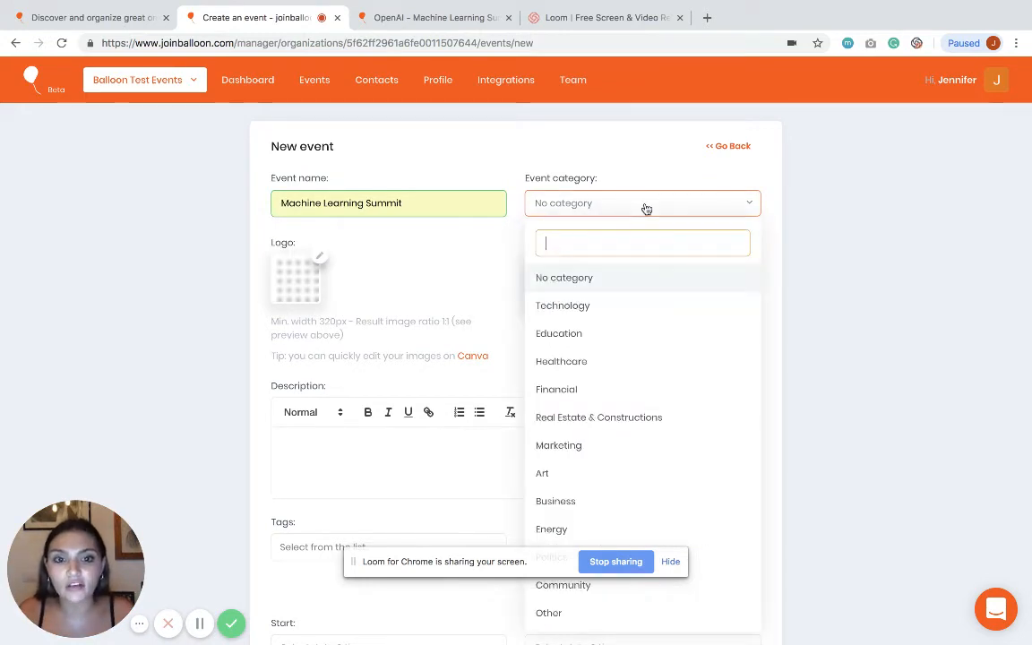
click(609, 309)
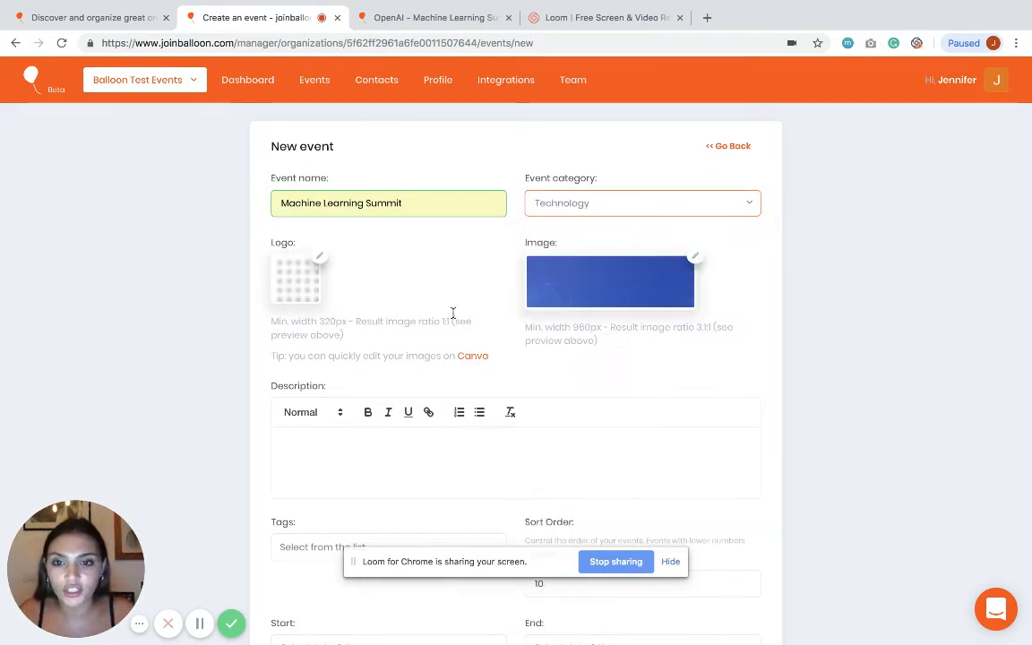
Step: Upload the summit logo and cover image files, and type the Machine Learning Summit 2020 description
click(322, 258)
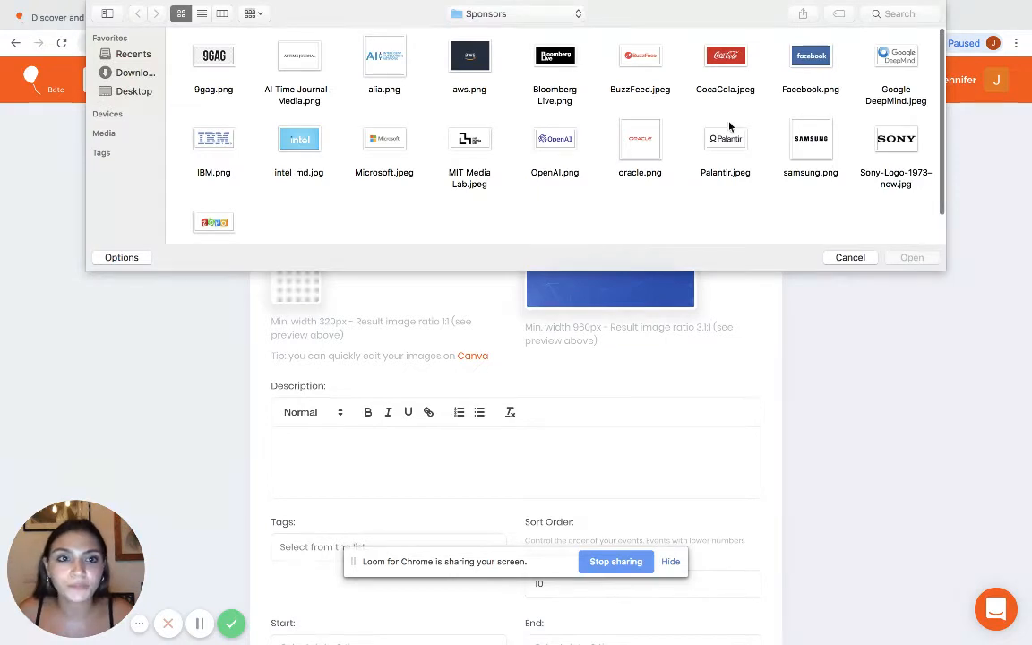
click(507, 18)
click(507, 28)
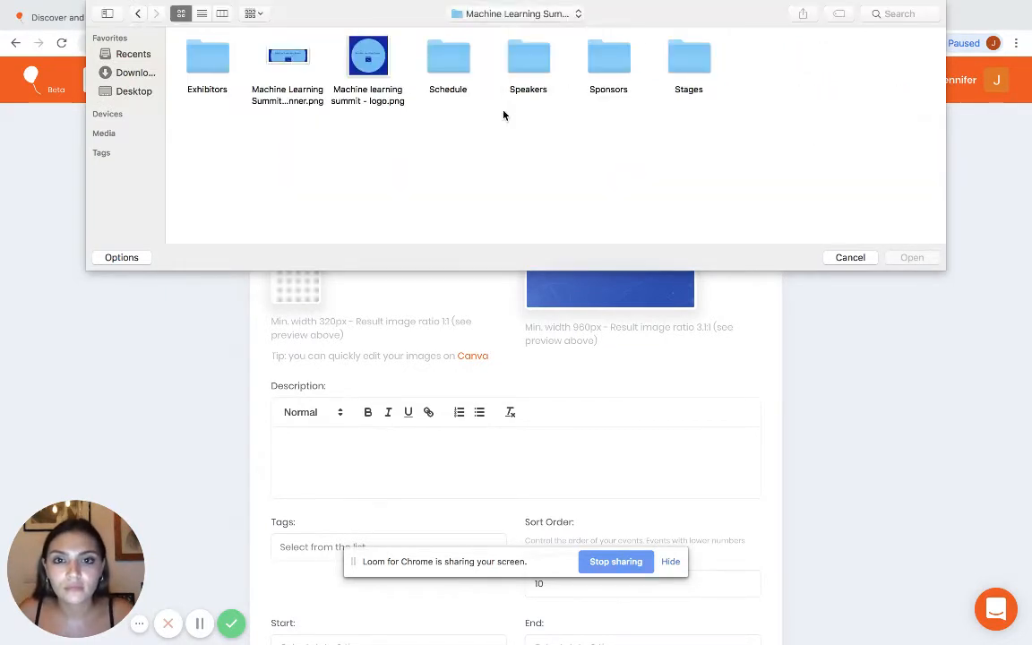
double_click(369, 64)
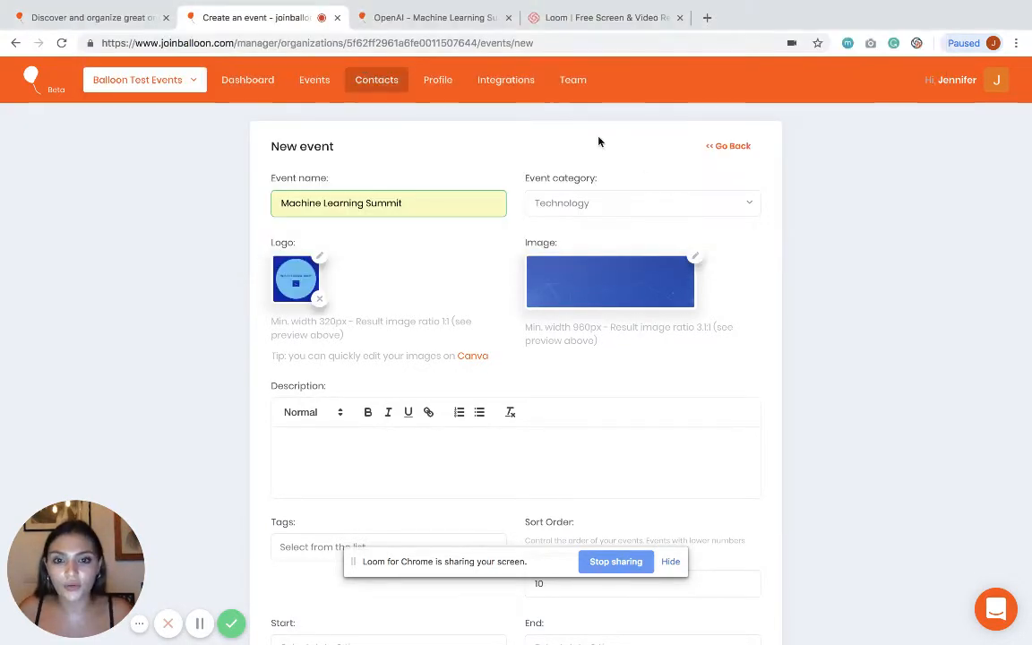
click(694, 257)
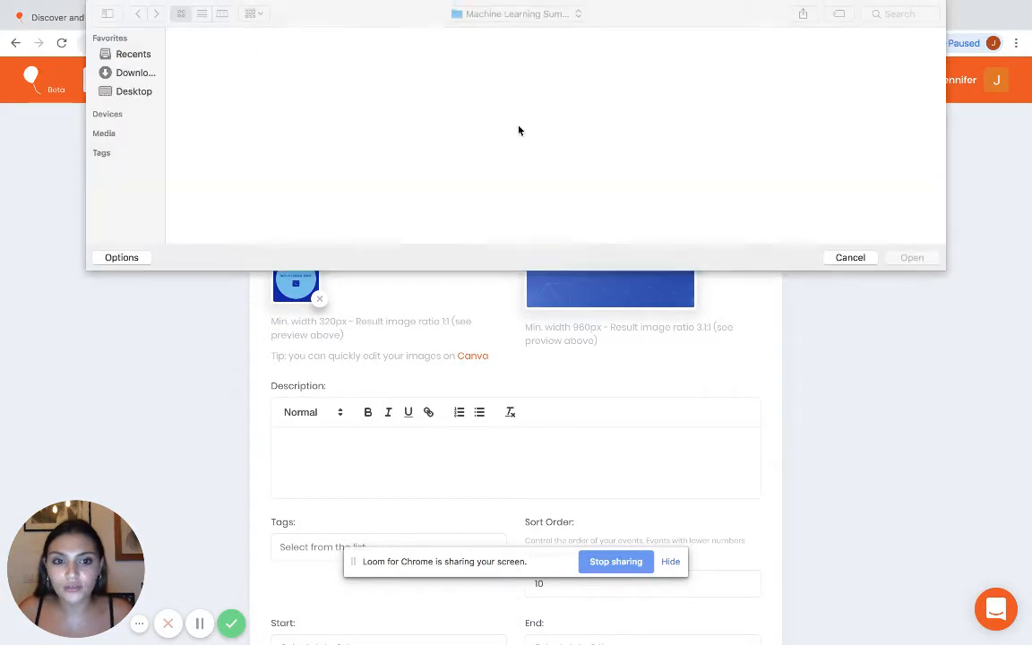
double_click(285, 63)
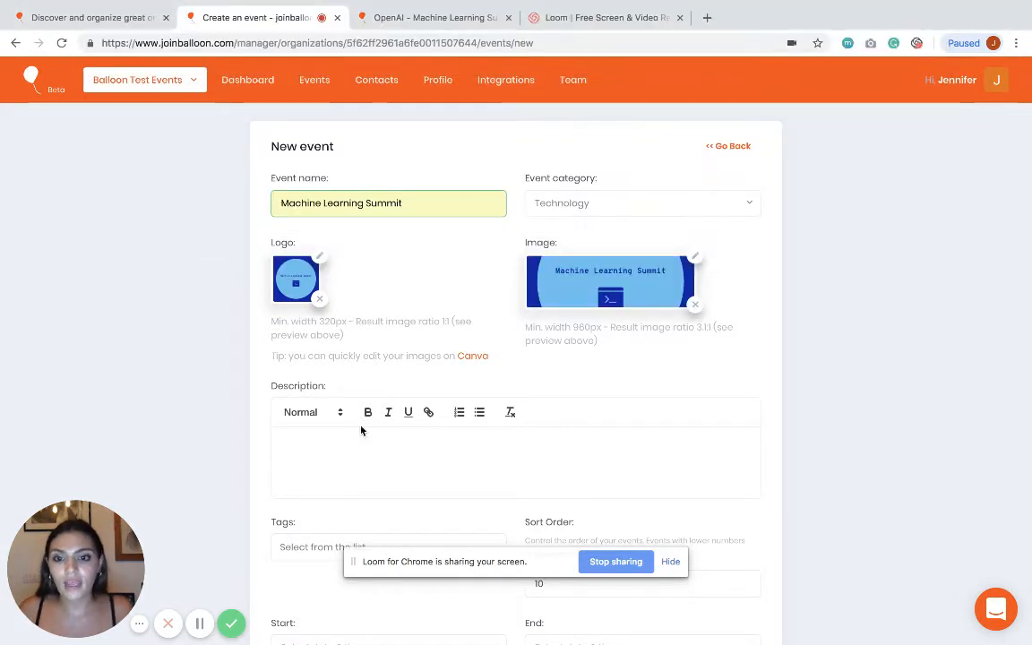
text(chine Learning)
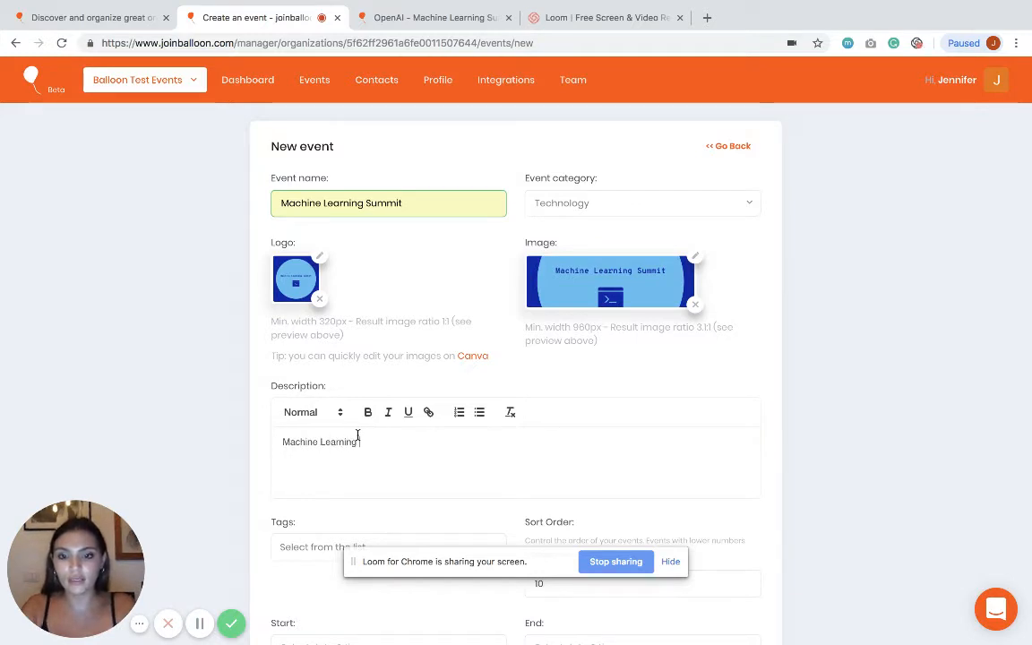
text( Summit 2020)
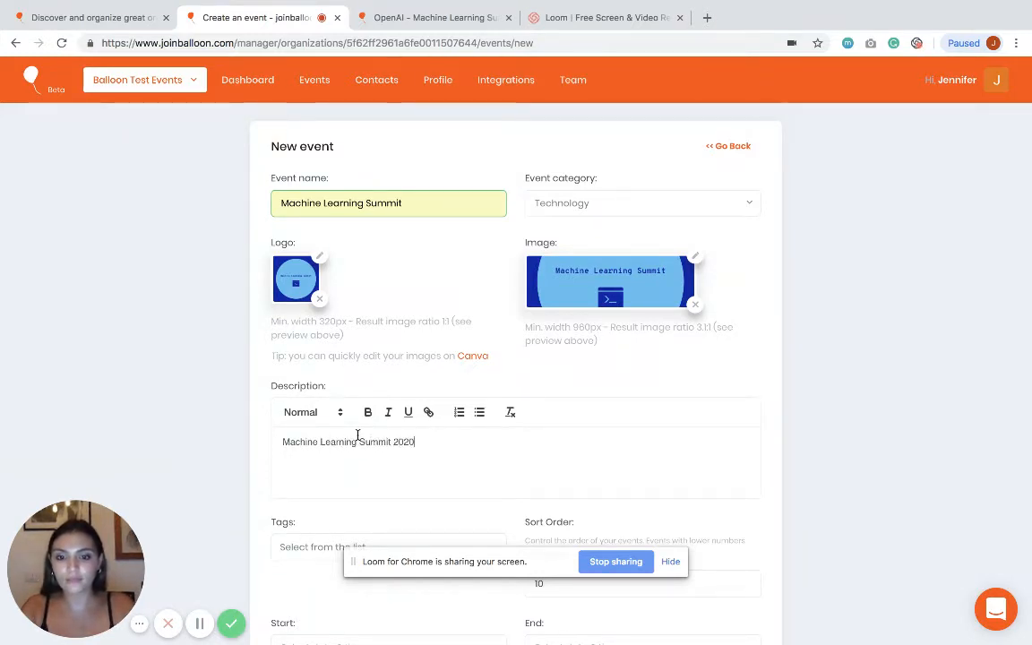
Step: Schedule the event from 1 October 2020 10:00 to 3 October 2020 18:00
scroll(385, 436, down, 5)
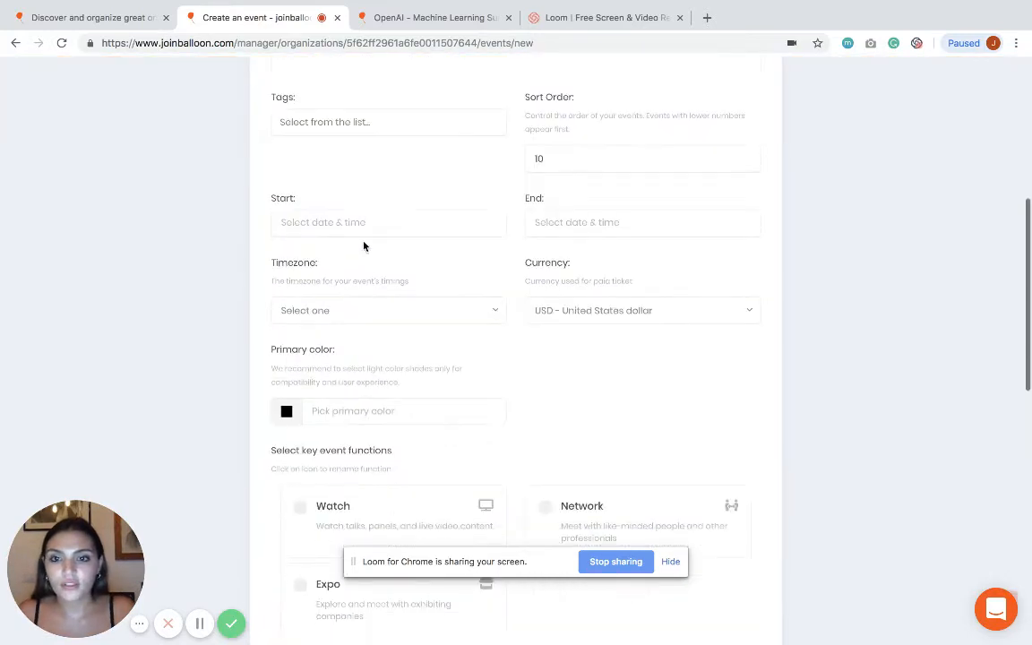
click(368, 224)
click(391, 400)
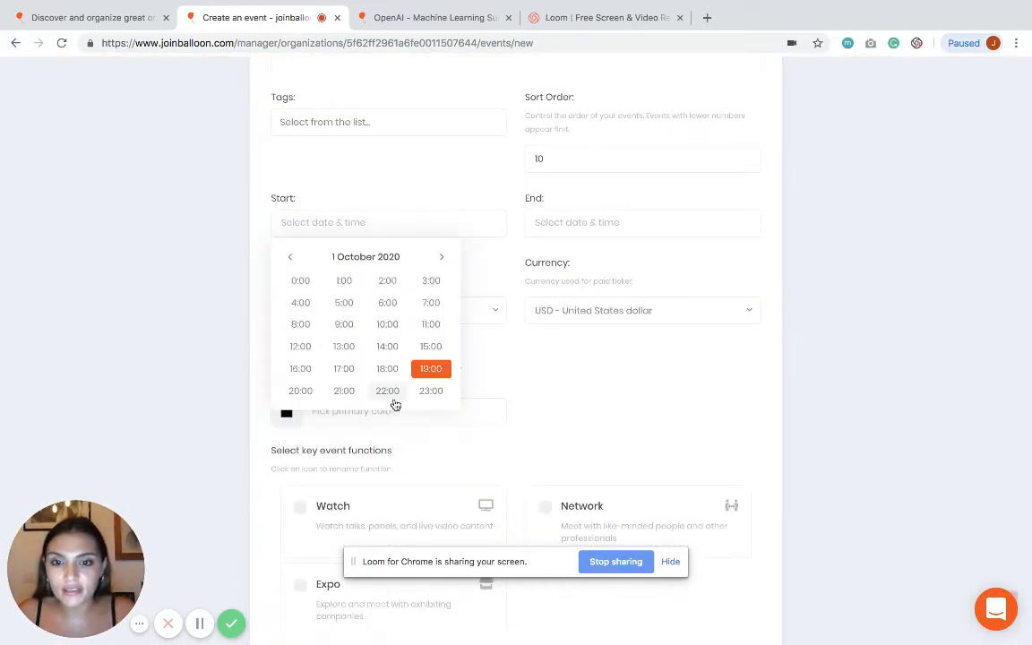
click(376, 328)
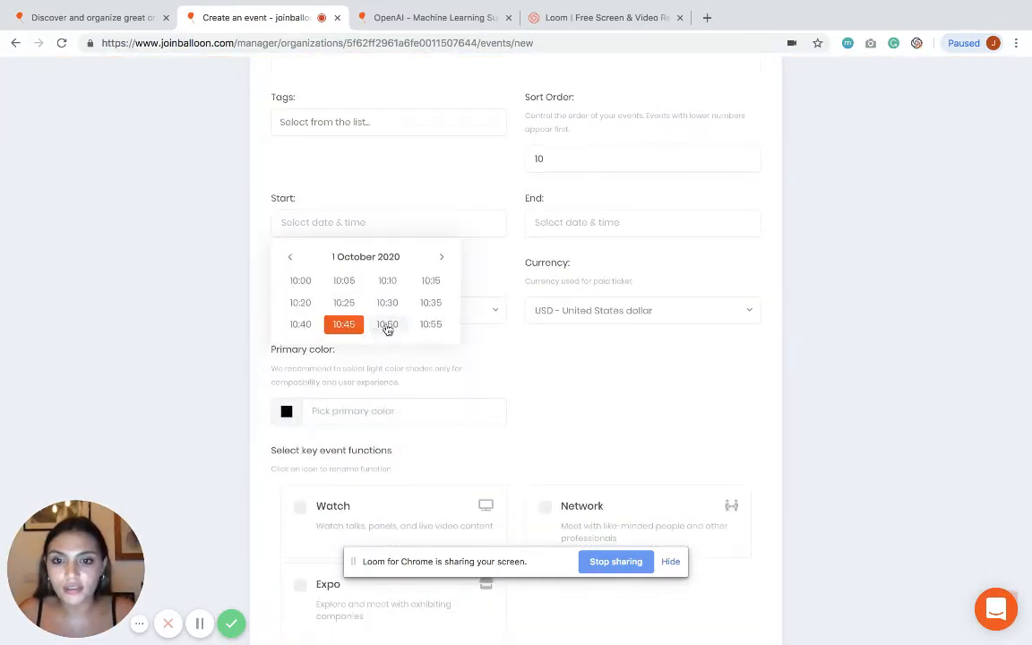
click(299, 283)
click(572, 223)
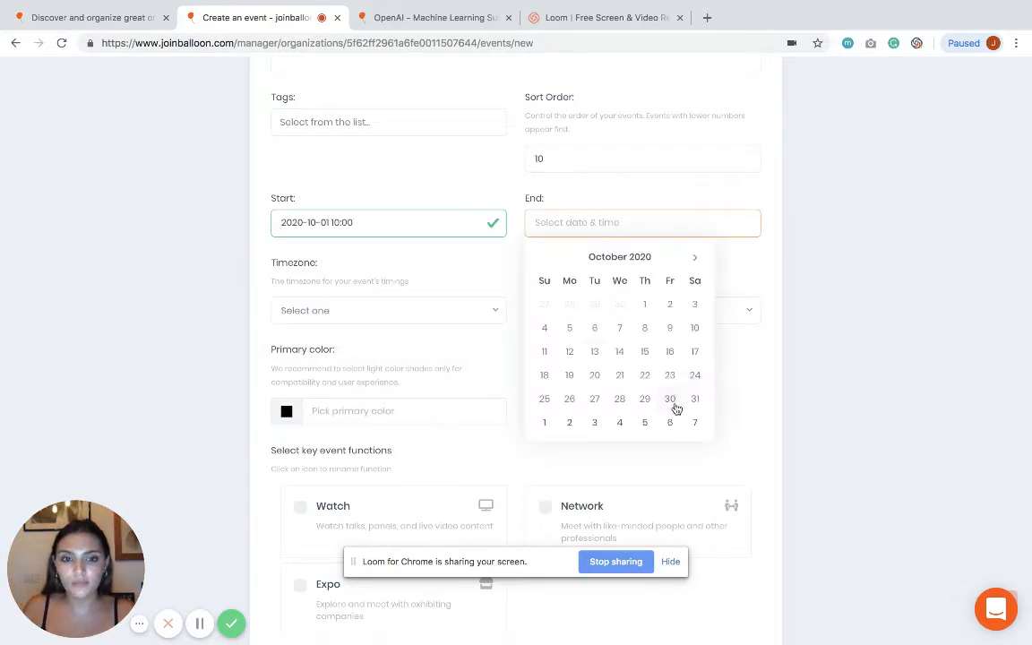
click(694, 304)
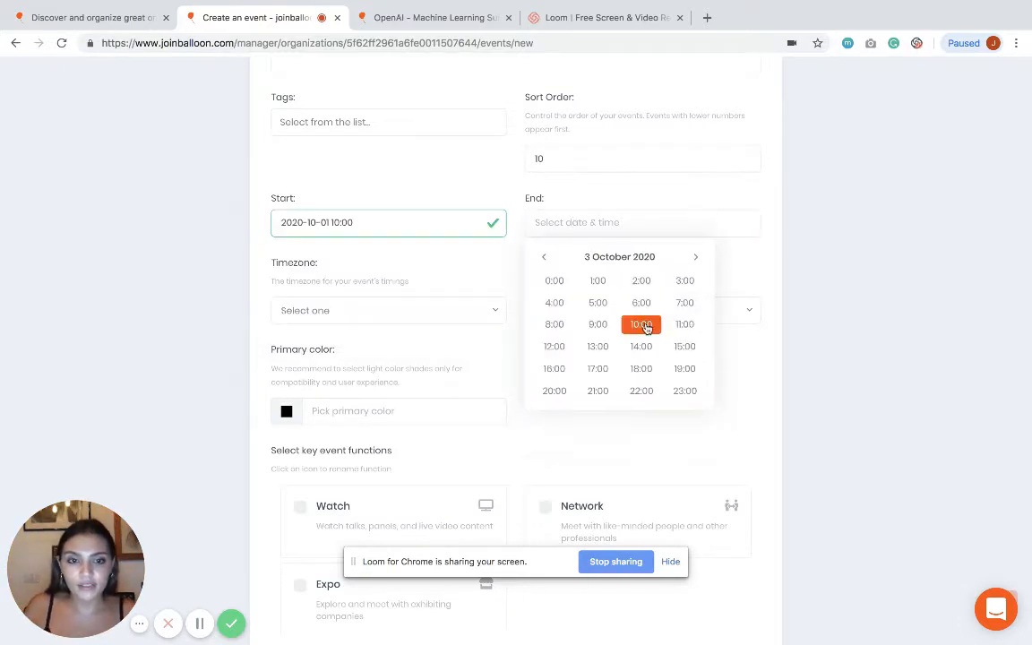
click(642, 368)
click(553, 280)
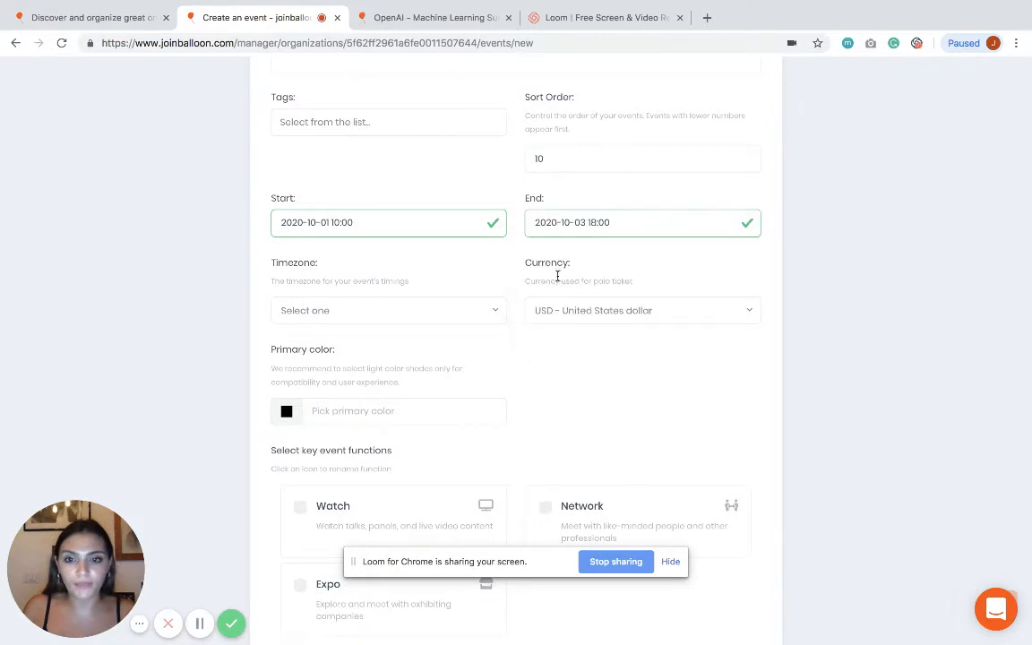
Step: Set the event timezone to Central Time (US & Canada)
click(381, 311)
text(centr)
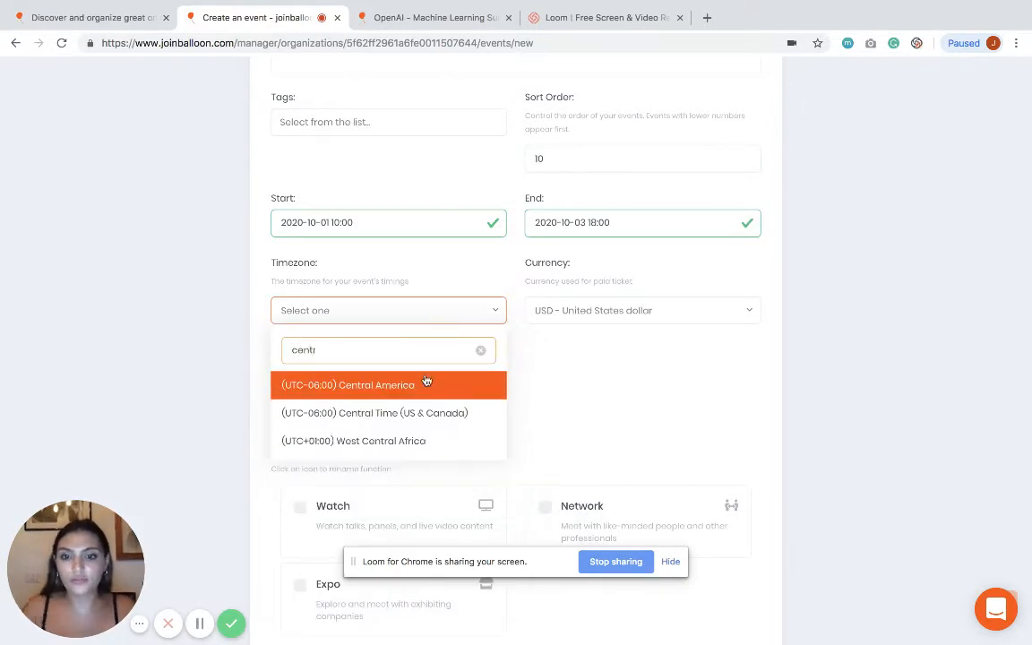
click(434, 416)
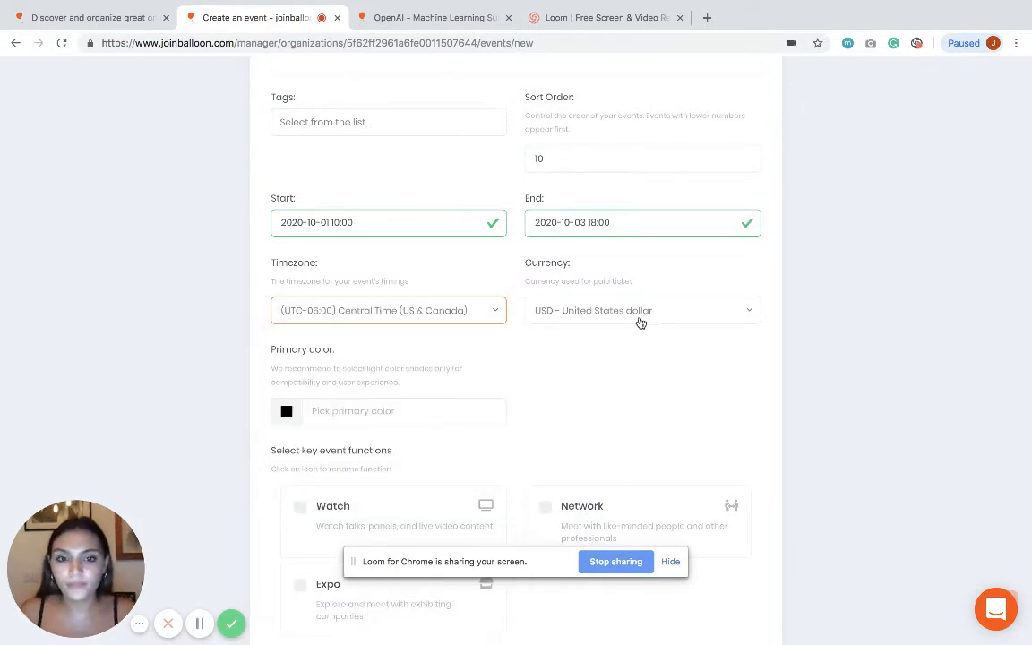
scroll(640, 322, down, 1)
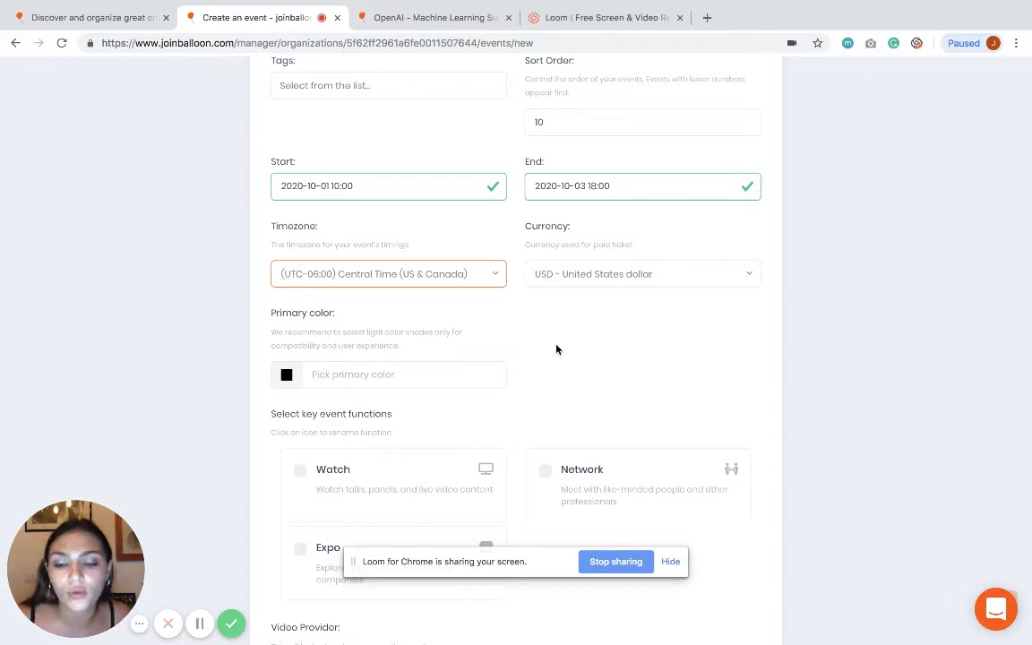
Step: Set the event's primary colour to light blue #A6BDF2
click(302, 376)
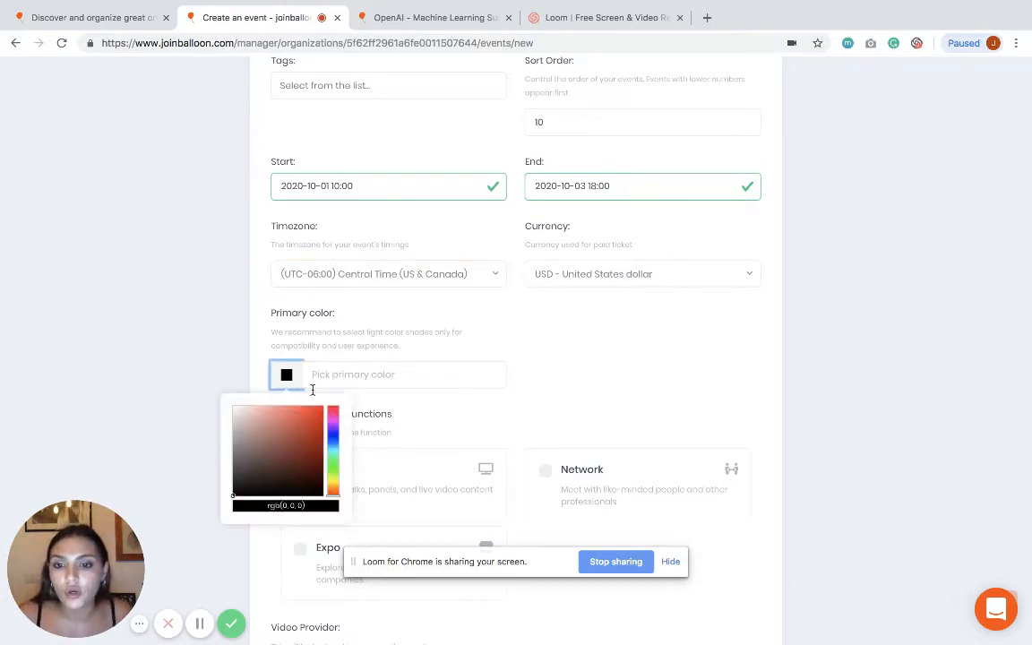
click(333, 436)
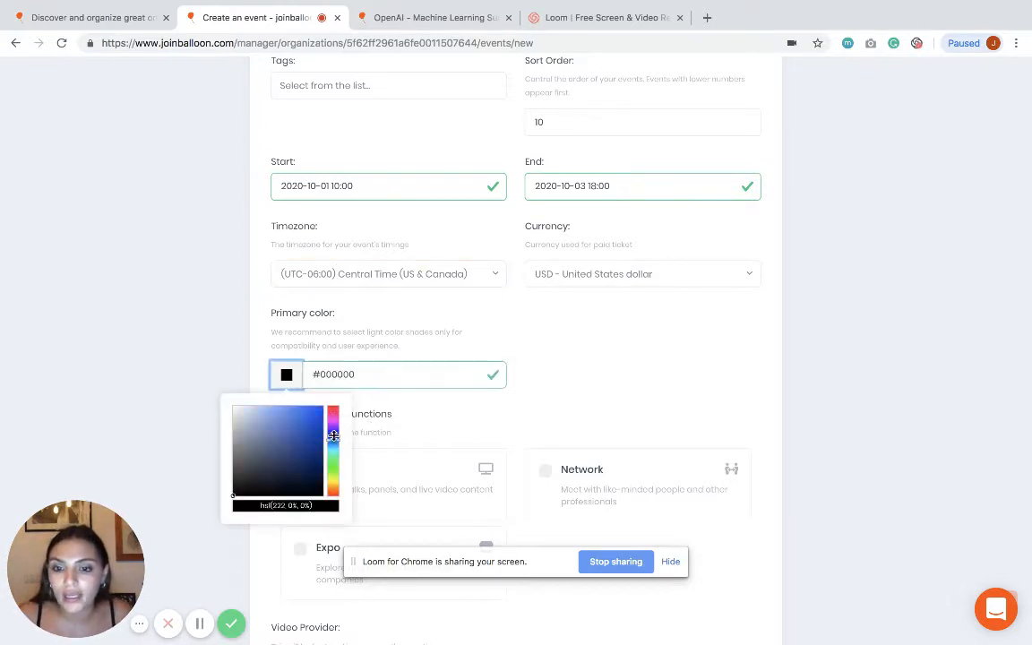
click(261, 411)
click(571, 411)
Step: Enable the Watch, Network and Expo event functions
scroll(572, 411, down, 2)
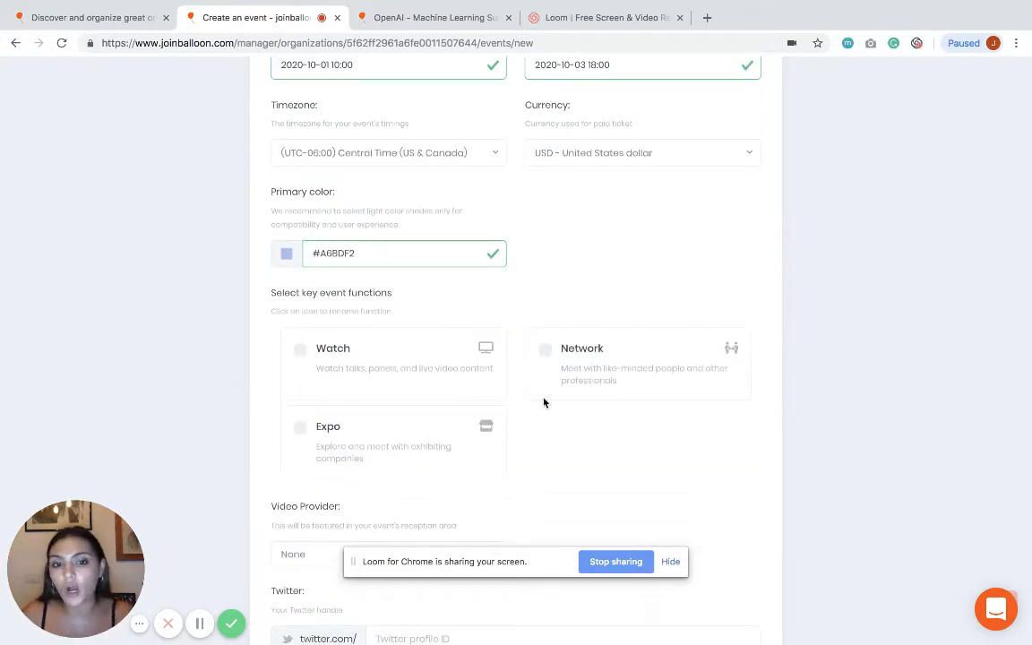
click(300, 349)
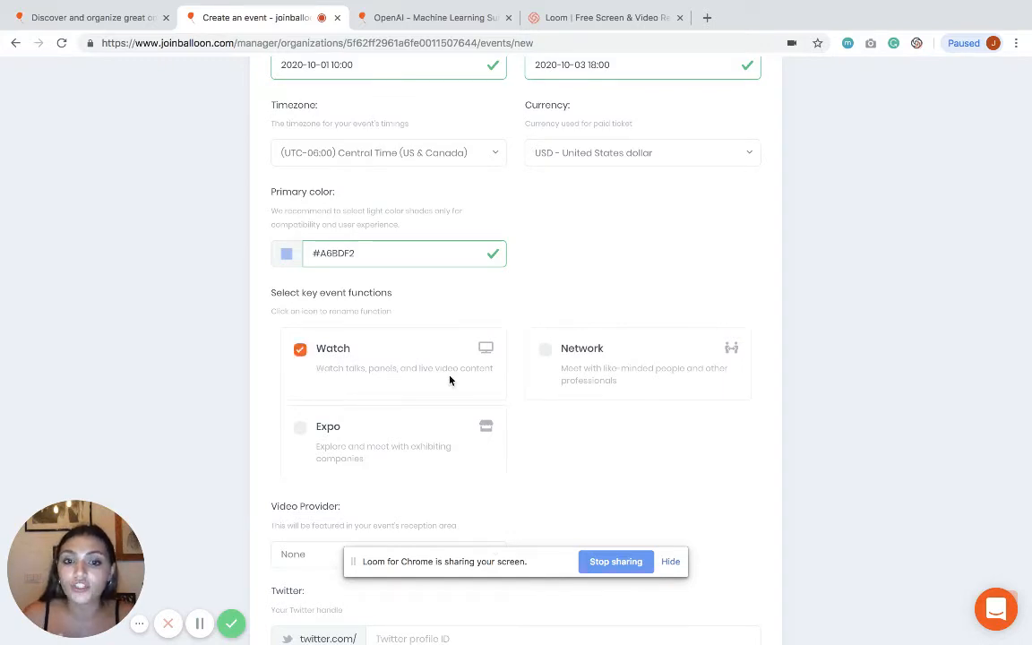
click(546, 349)
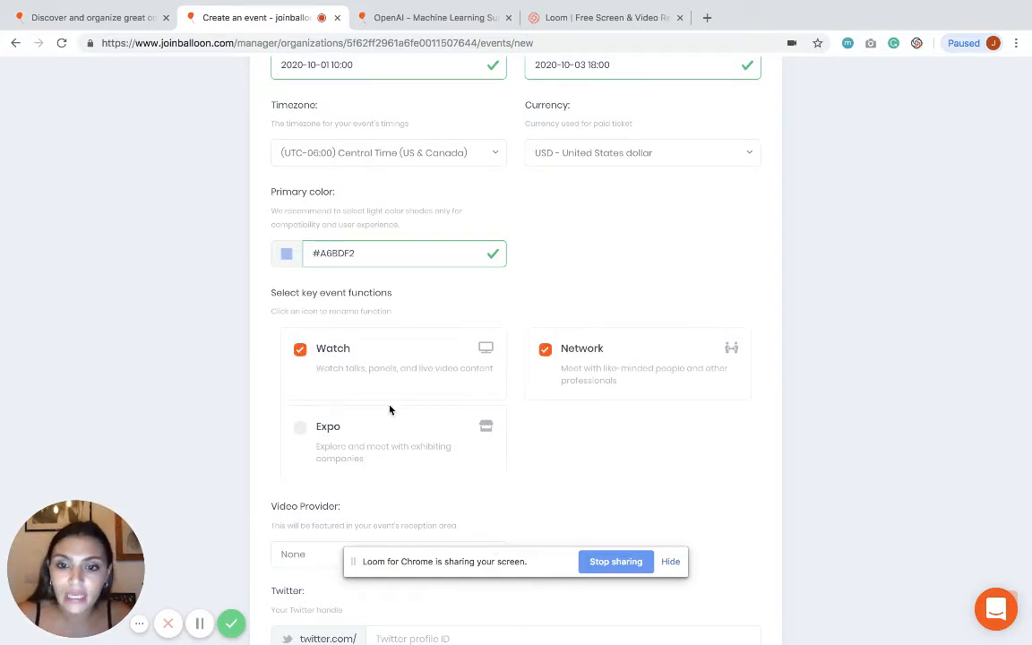
click(301, 427)
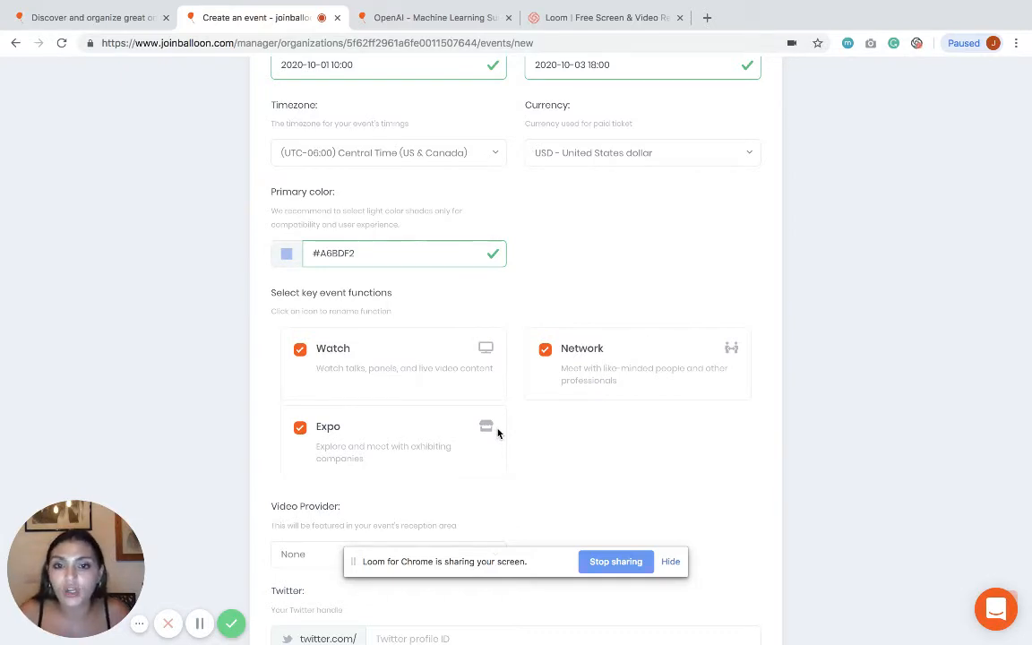
Step: Set the event type to Public and create the Machine Learning Summit
scroll(498, 434, down, 5)
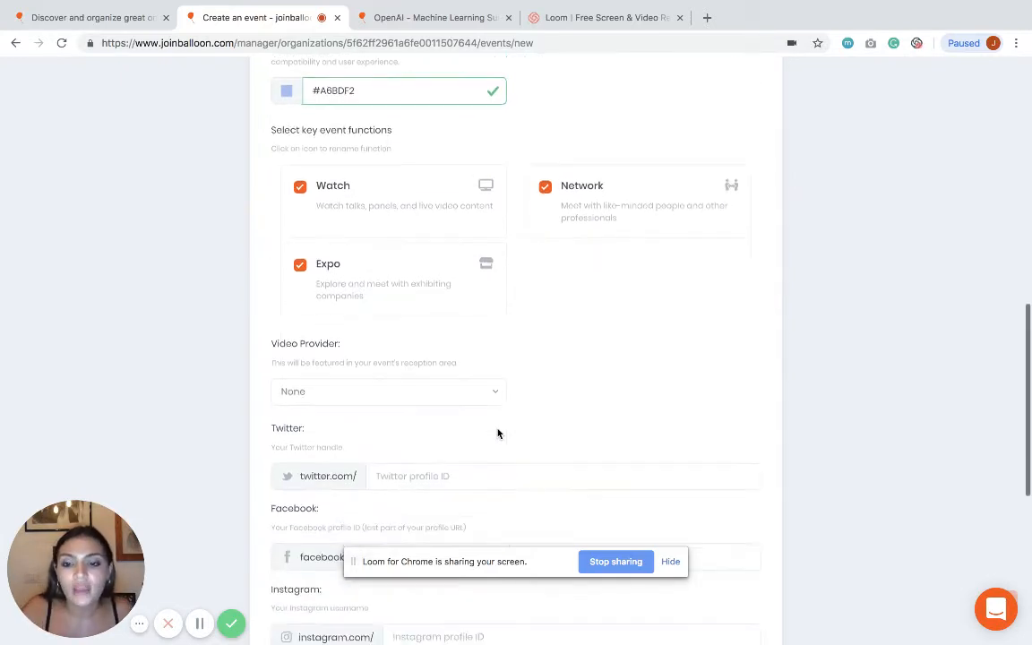
scroll(499, 433, down, 3)
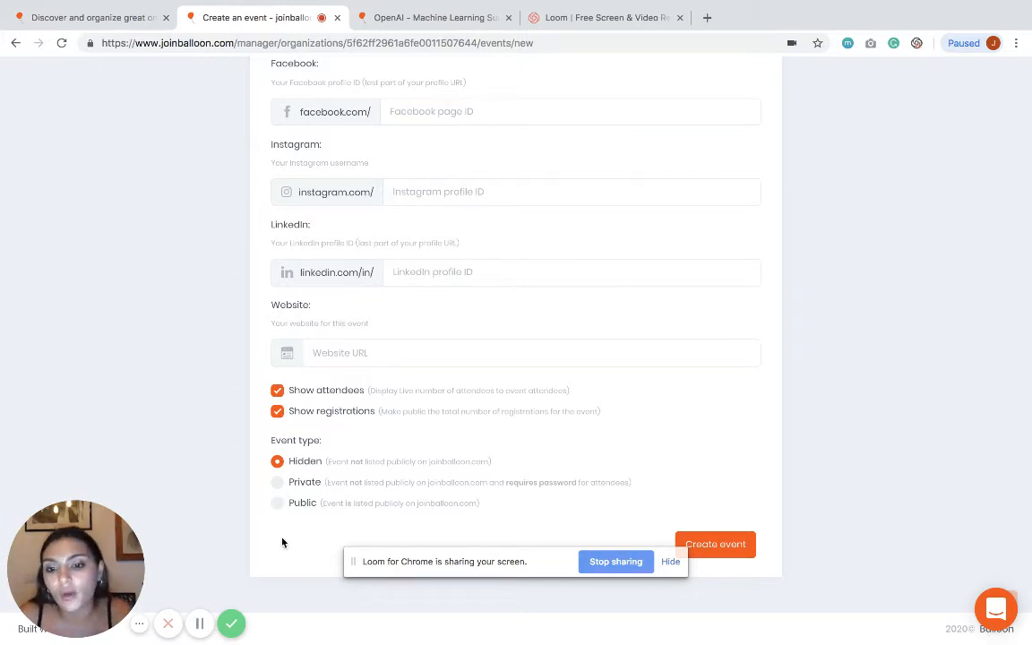
click(279, 507)
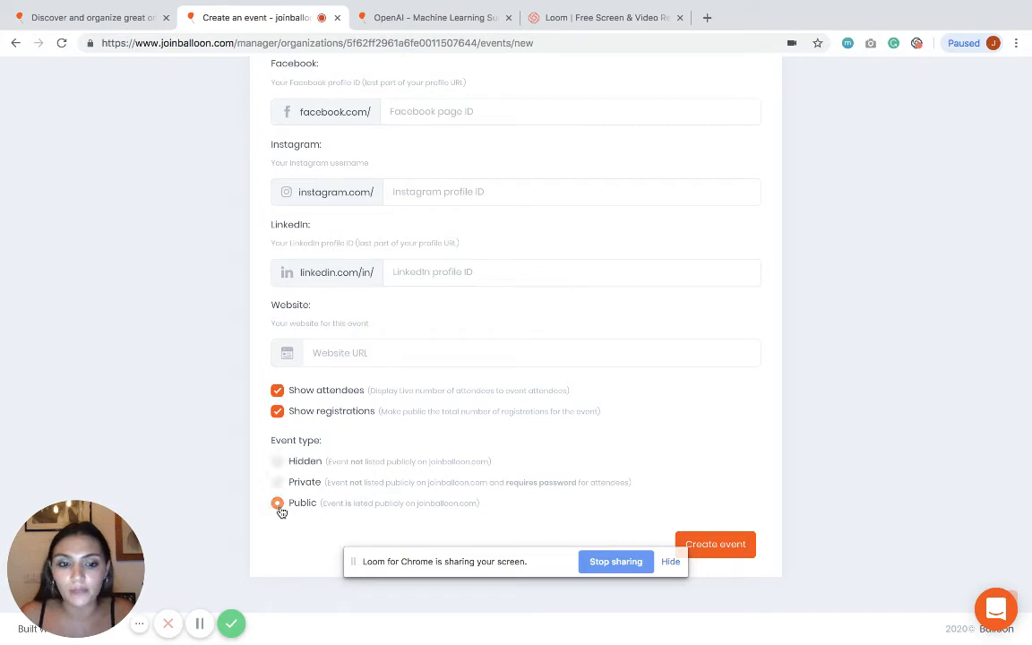
click(744, 549)
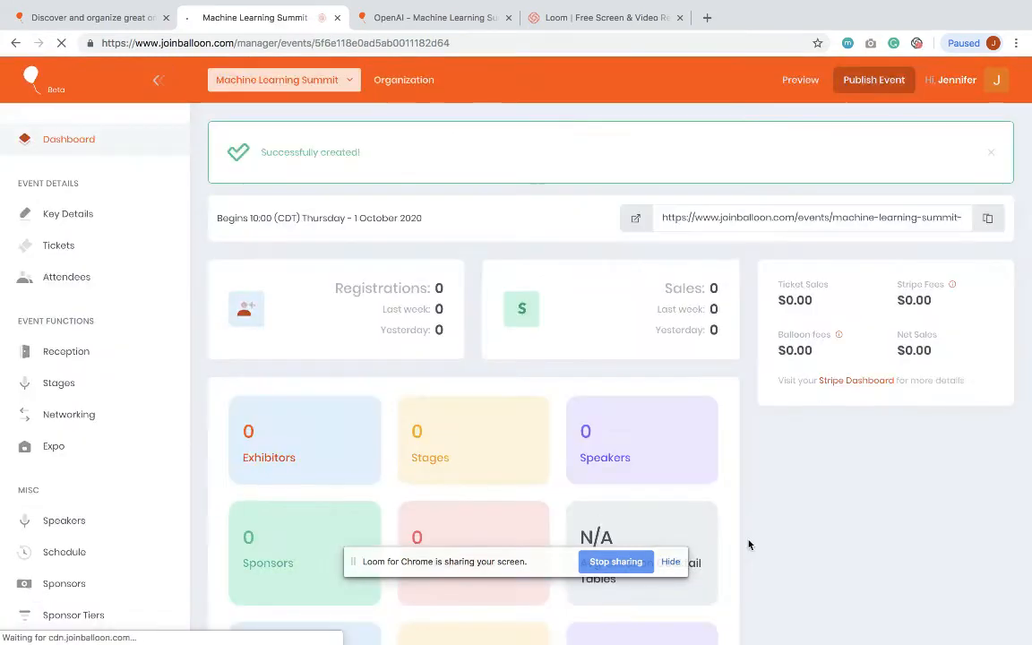
Step: Start a Free Tickets ticket valid from 25 September 2020 at 19:50
click(58, 245)
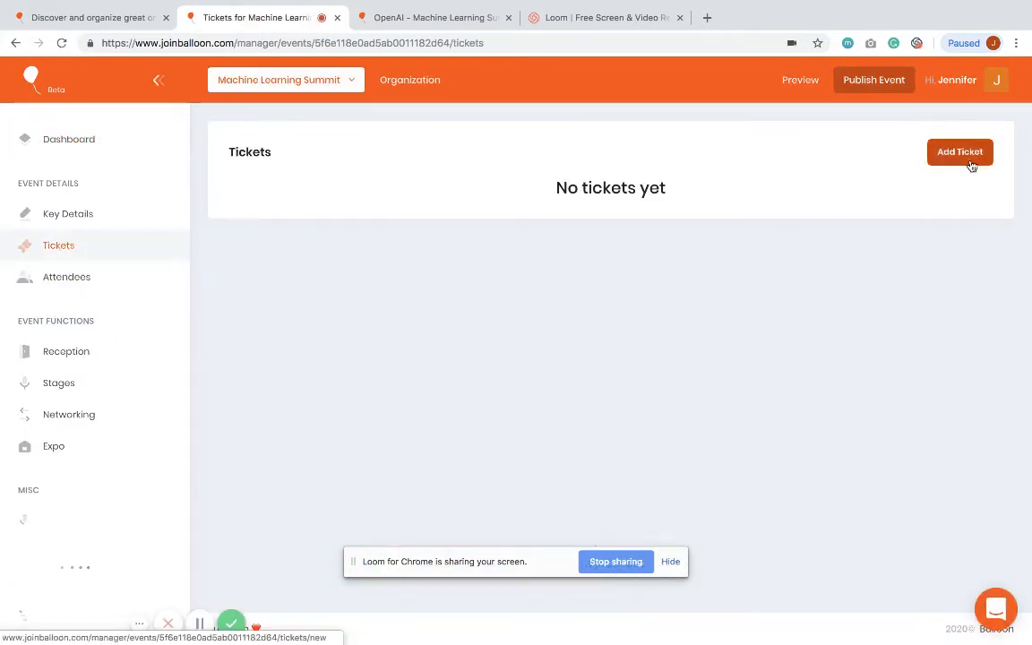
click(964, 154)
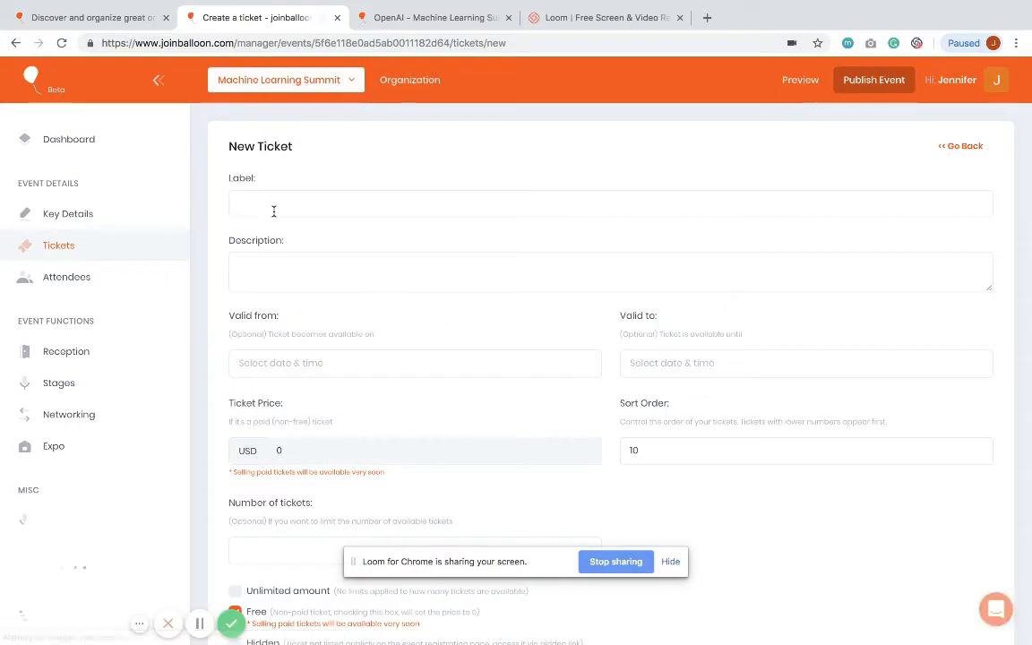
click(273, 204)
text(Free Tickets)
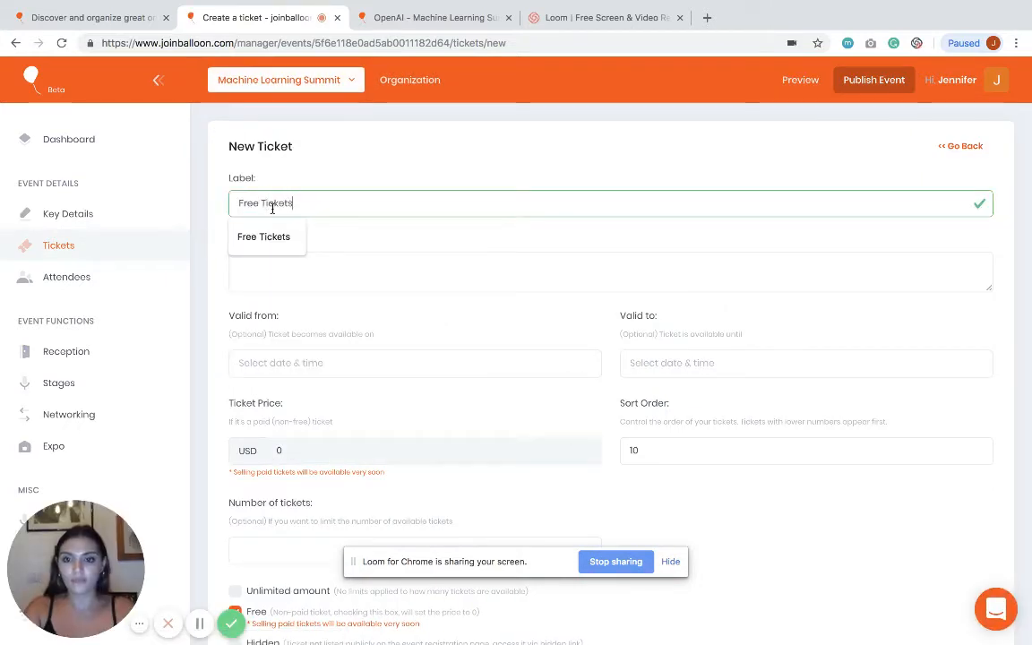
scroll(358, 304, down, 2)
click(286, 285)
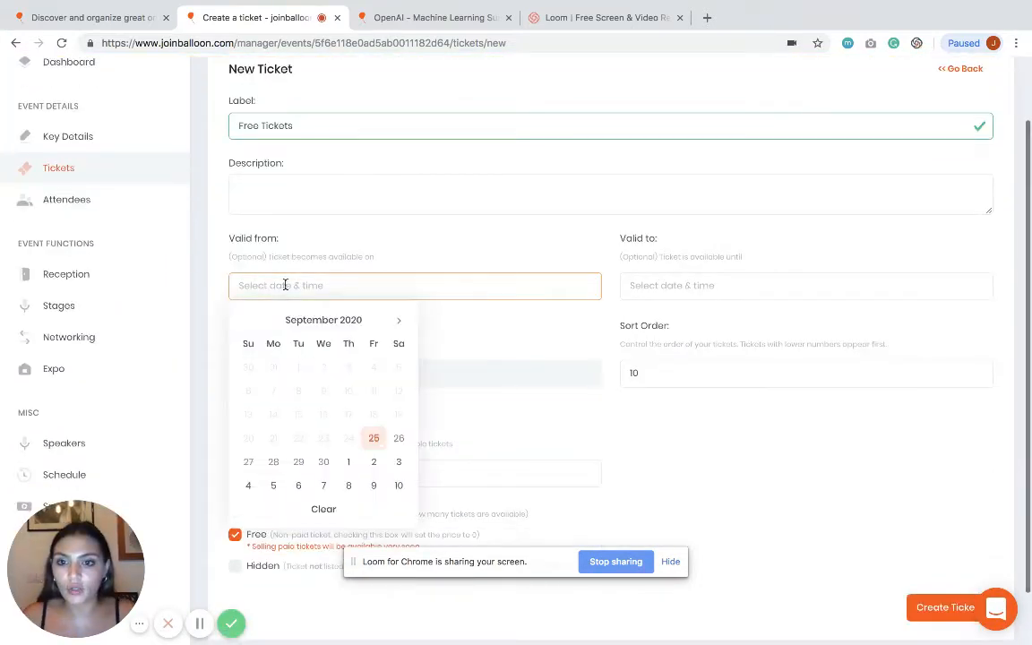
click(375, 438)
click(375, 439)
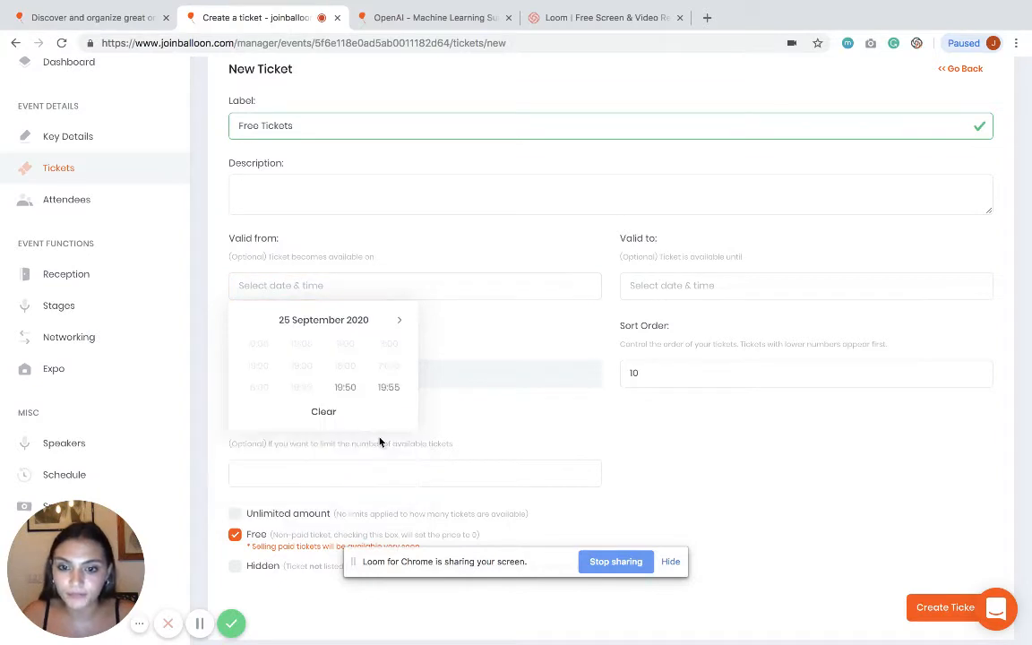
click(346, 388)
Step: Make the ticket valid until 3 October 2020 18:00 with 100 available, and create it
click(688, 289)
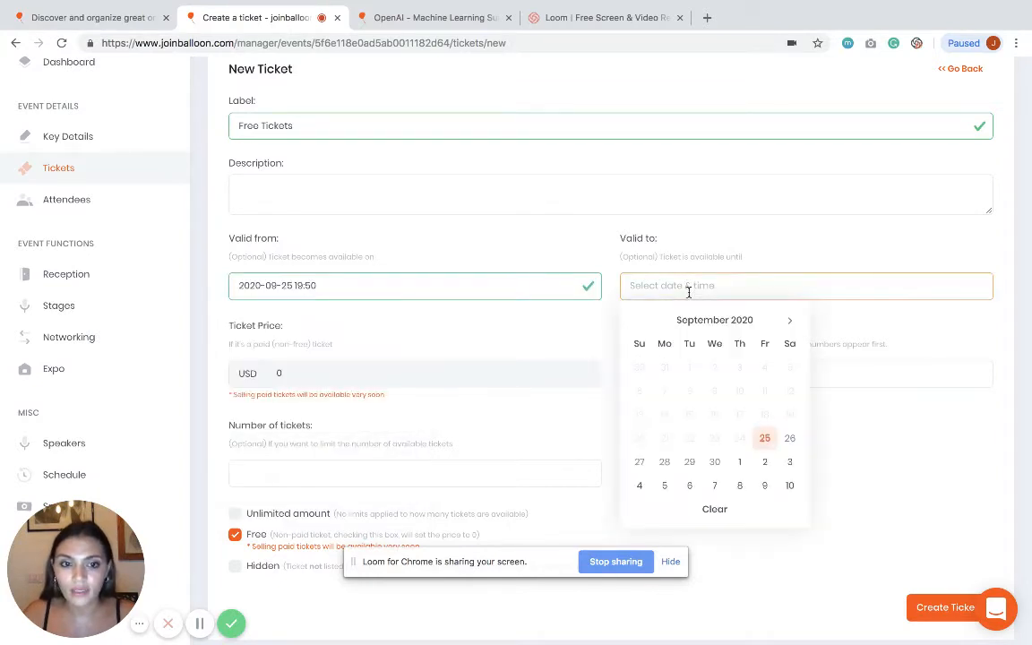
click(786, 460)
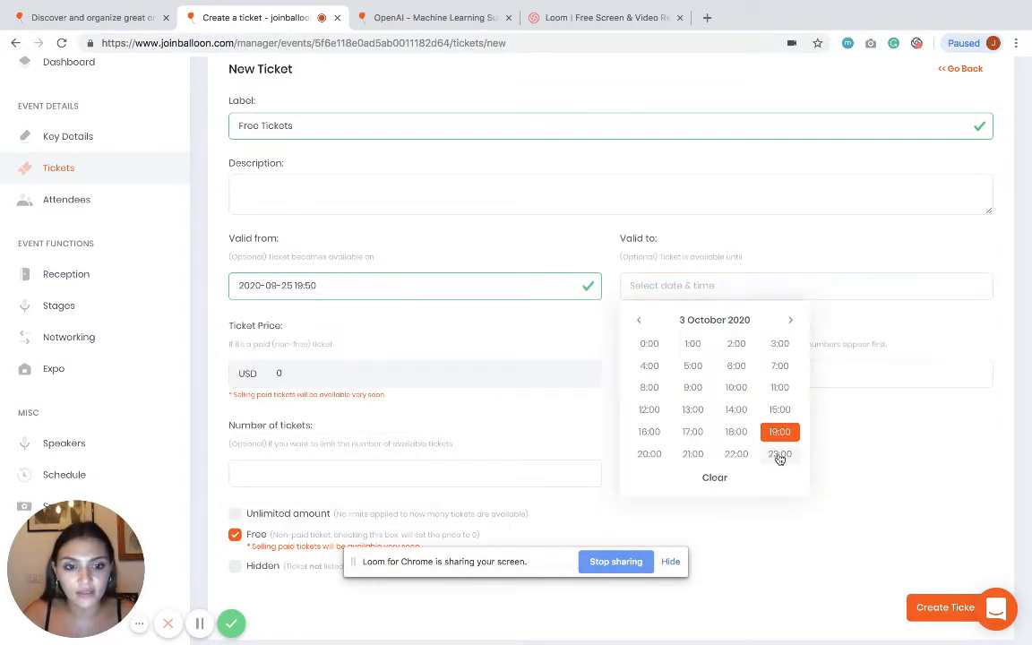
click(730, 431)
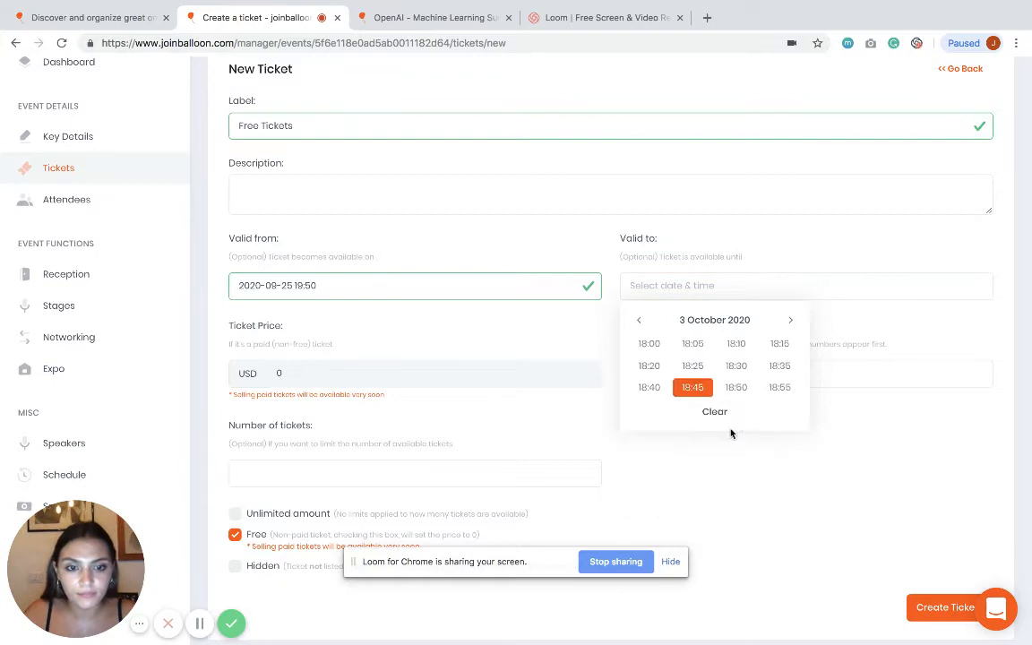
click(650, 347)
scroll(338, 394, down, 1)
click(259, 407)
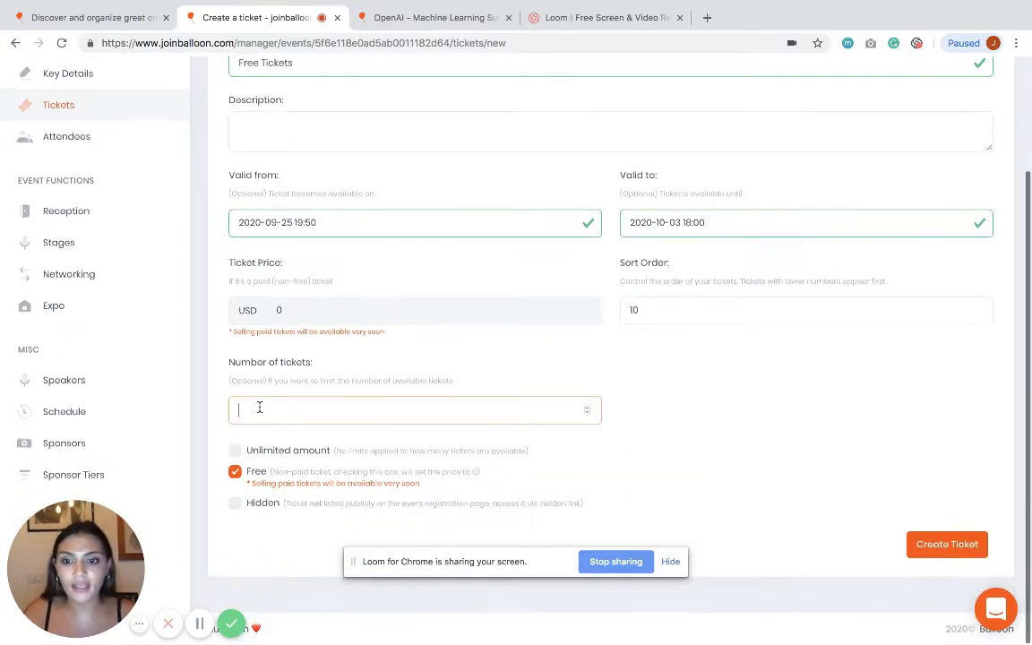
text(100)
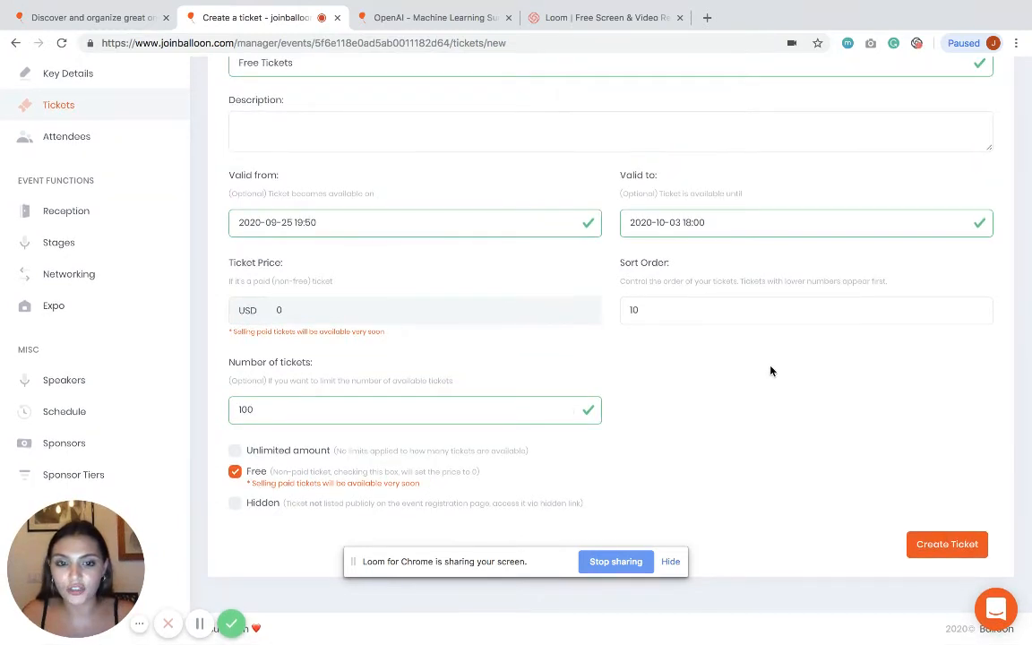
click(981, 563)
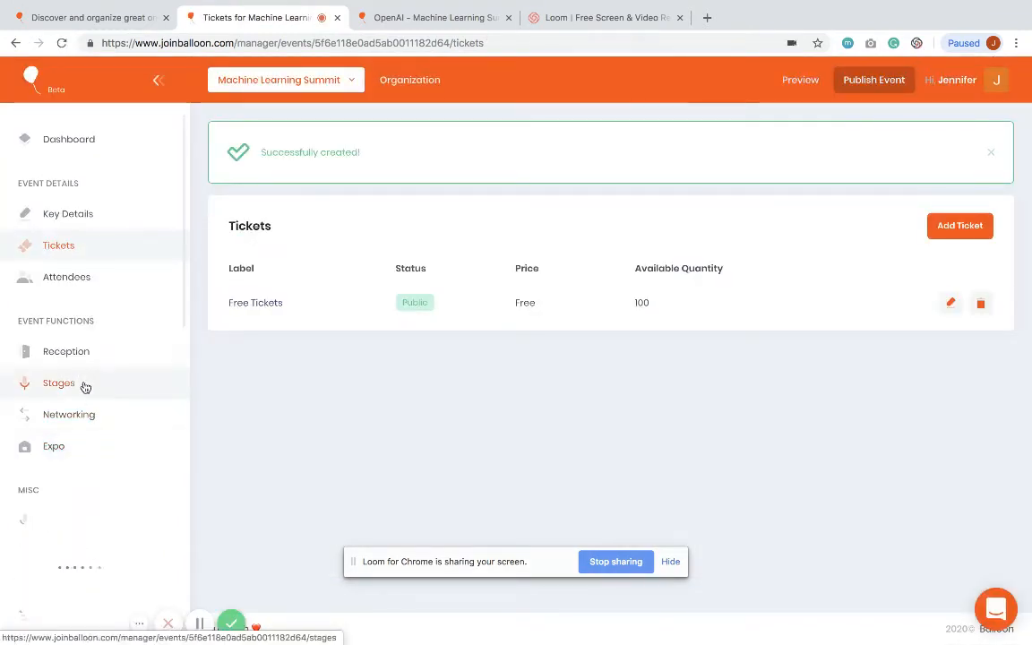
click(82, 355)
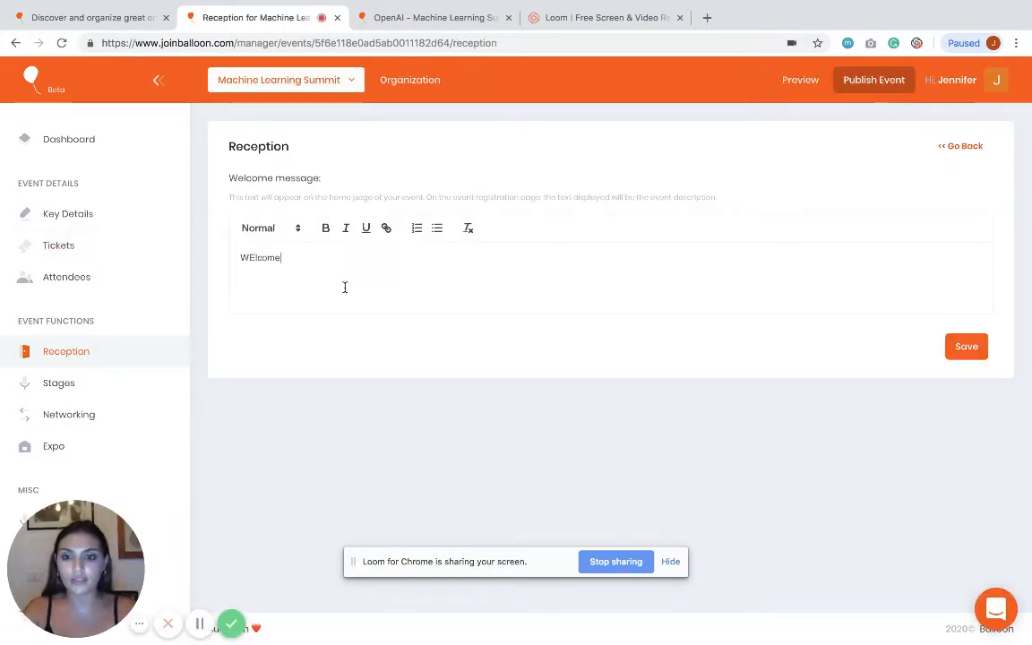
Step: Finish typing 'Welcome to Machine Learning Summit, we hope you have a great time!' in Reception and save
text(to )
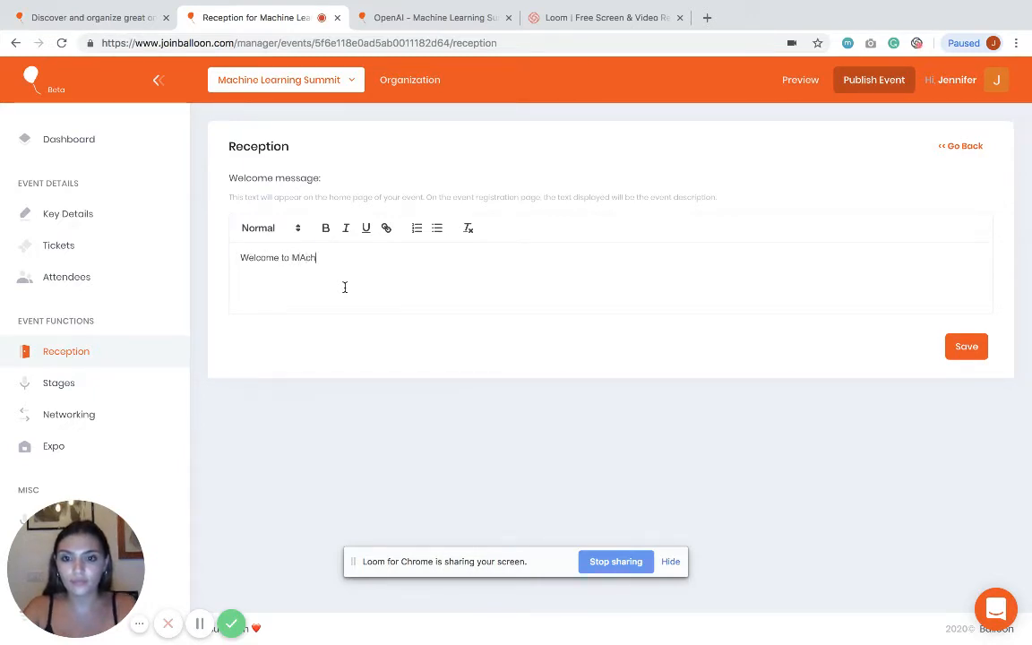
text(Machine Learning Summit, we hope)
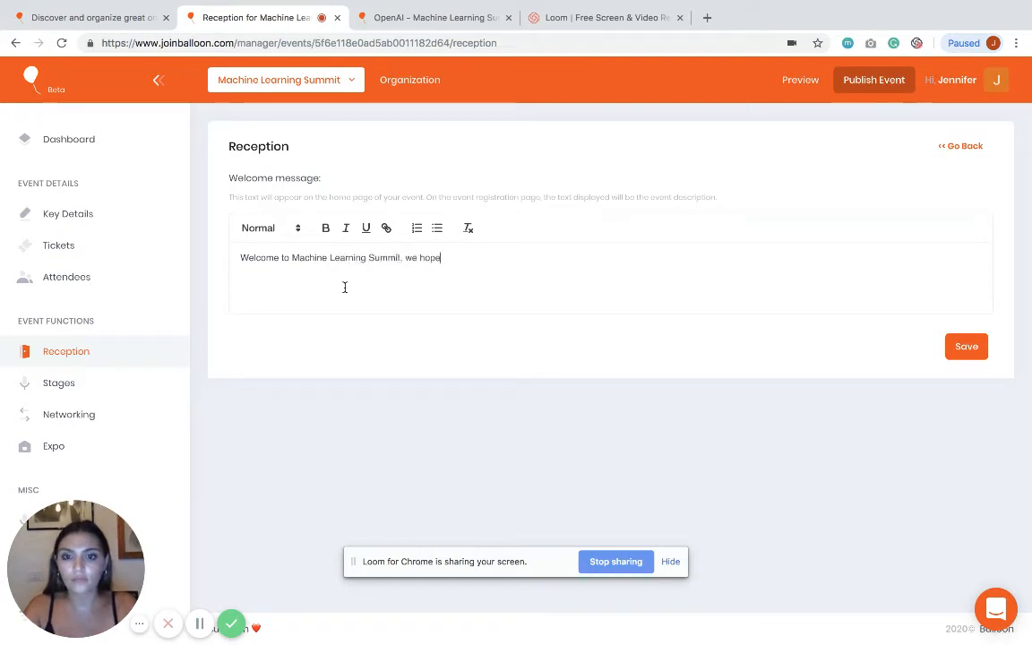
text( to)
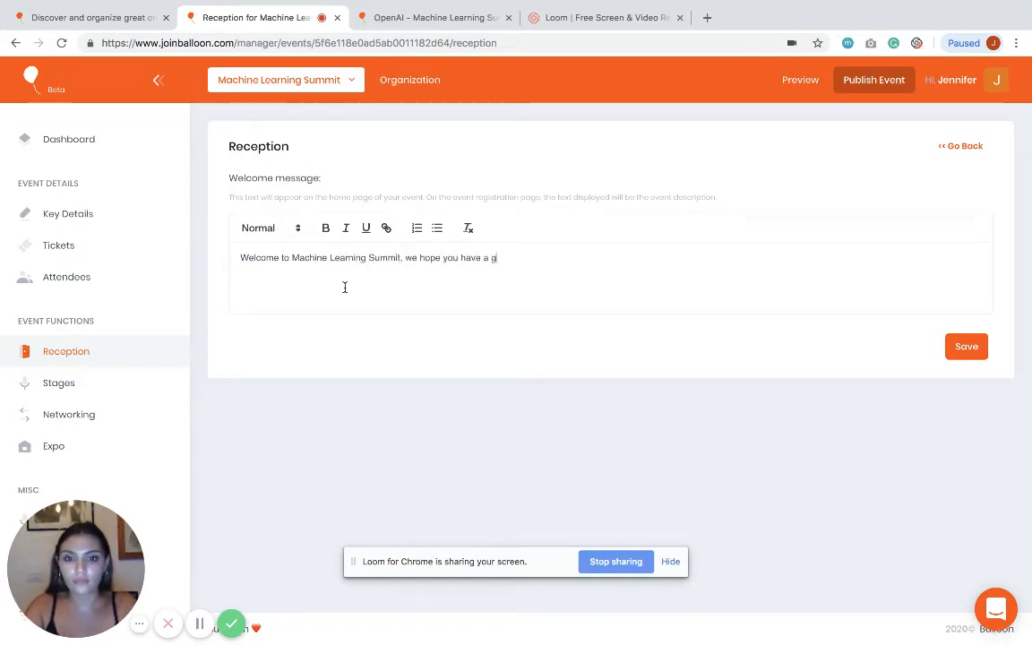
text(ime!)
click(966, 346)
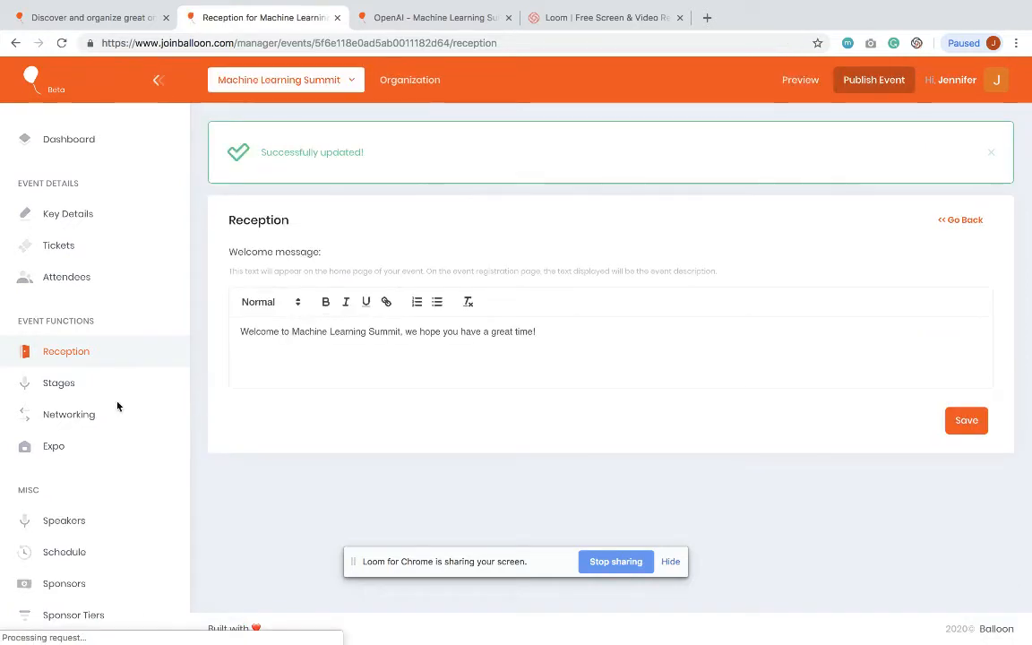
scroll(117, 406, down, 1)
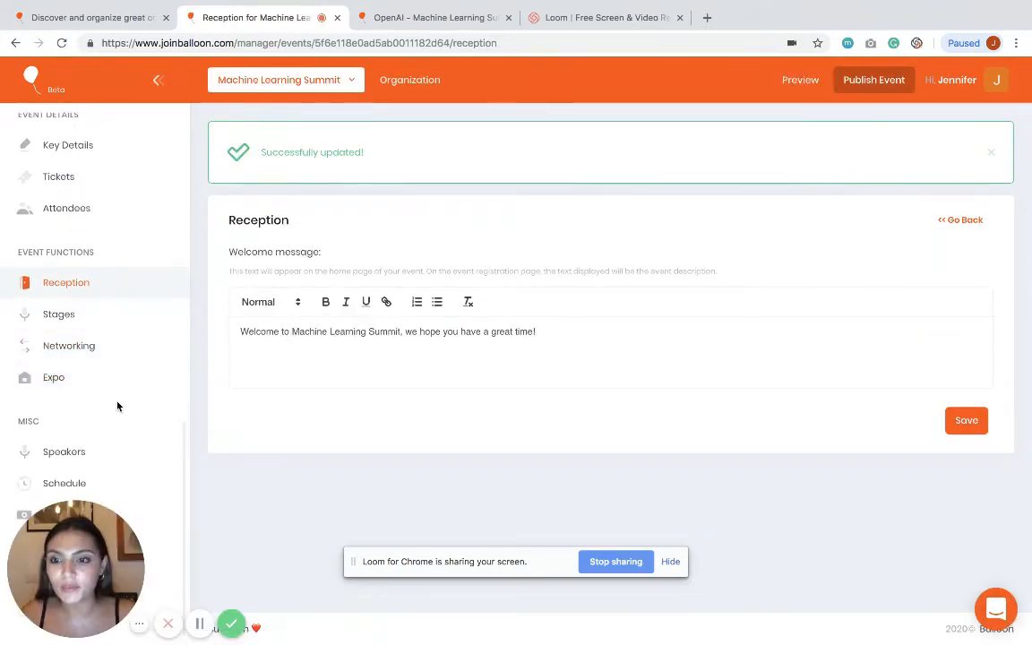
drag(161, 567, 953, 171)
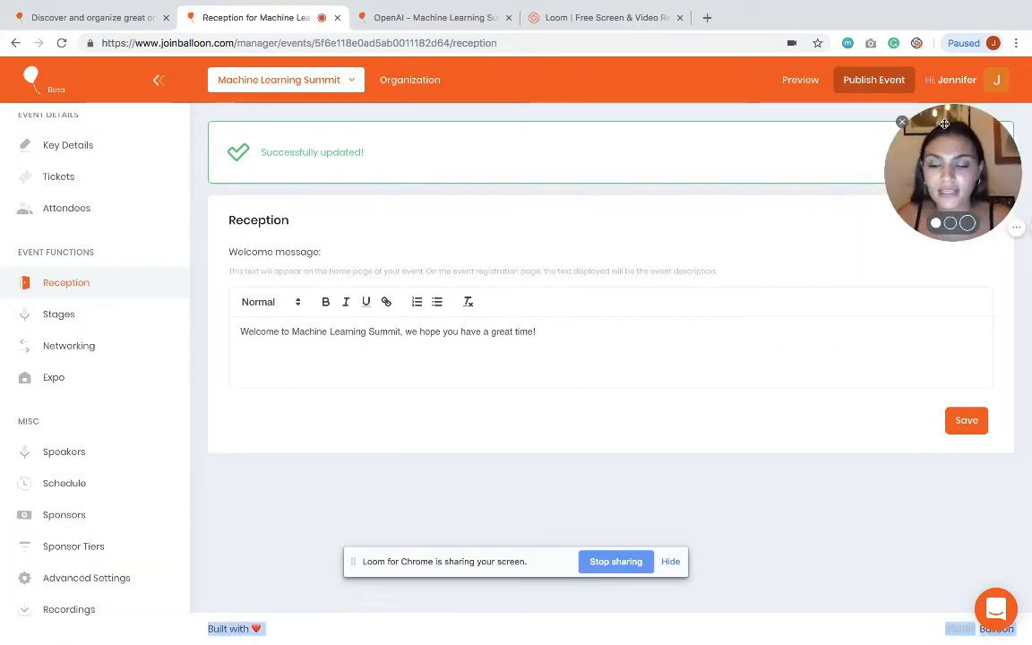
Step: Rename the Bronze sponsor tier to Media Partners, with description Media Partners
click(79, 549)
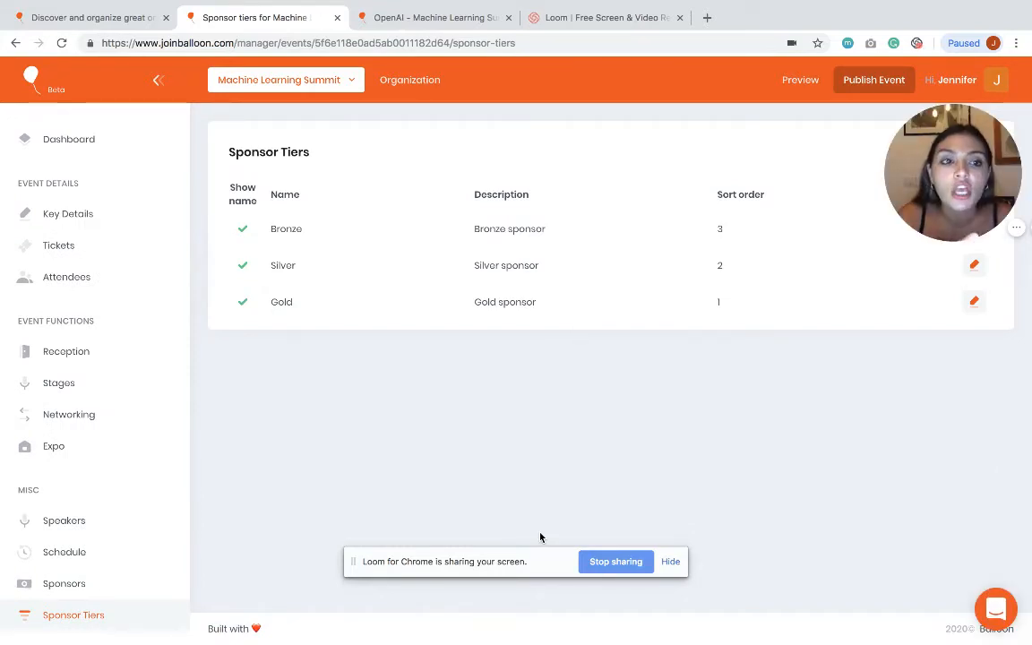
drag(952, 169, 262, 511)
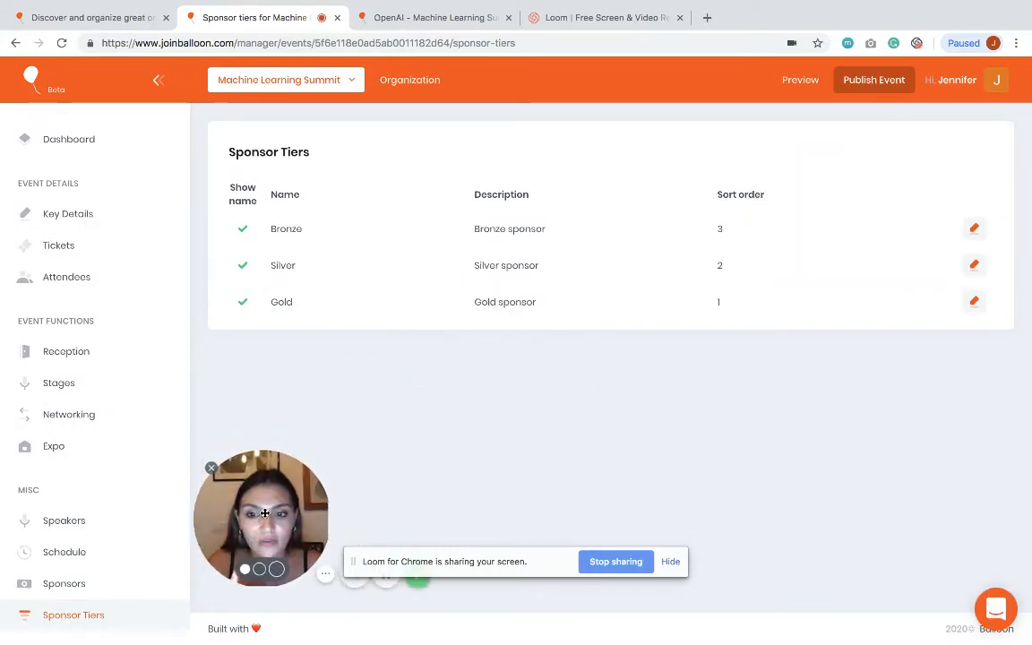
click(975, 228)
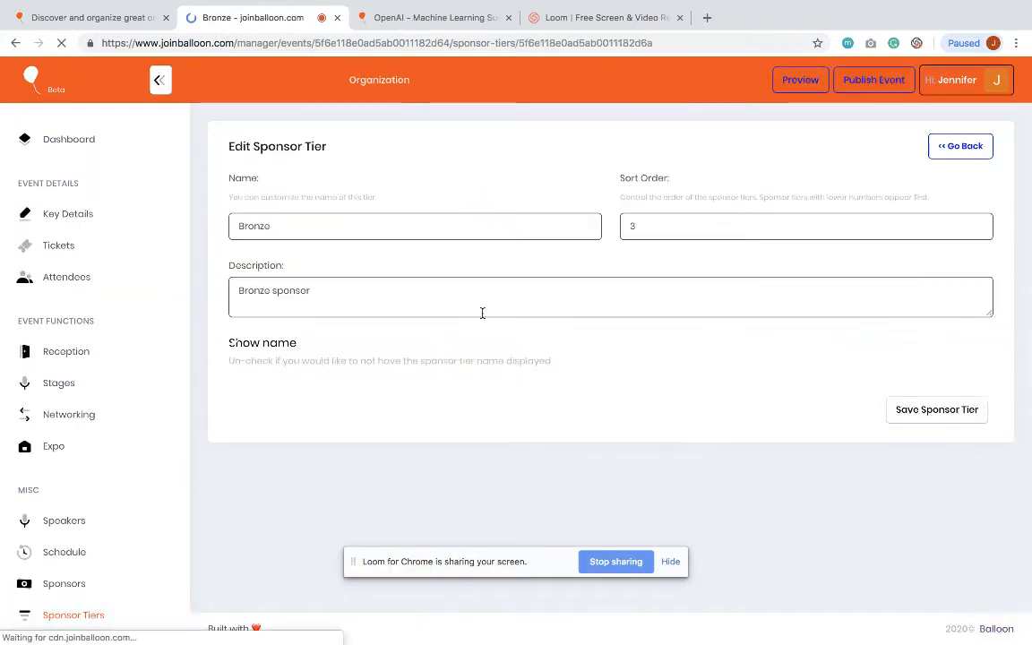
click(305, 223)
text(Media )
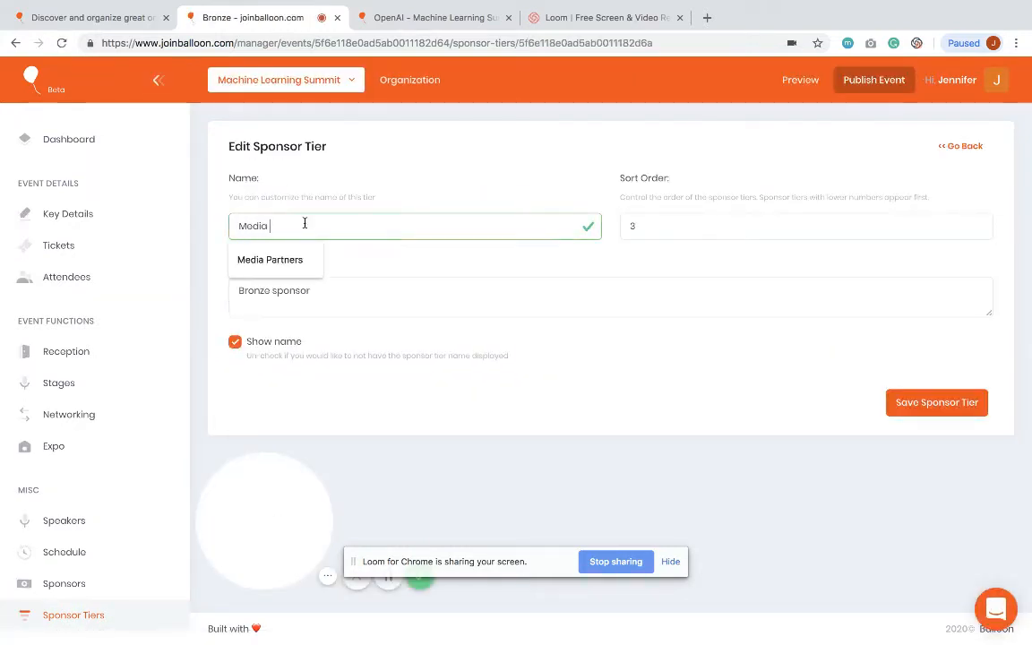
text(Partners)
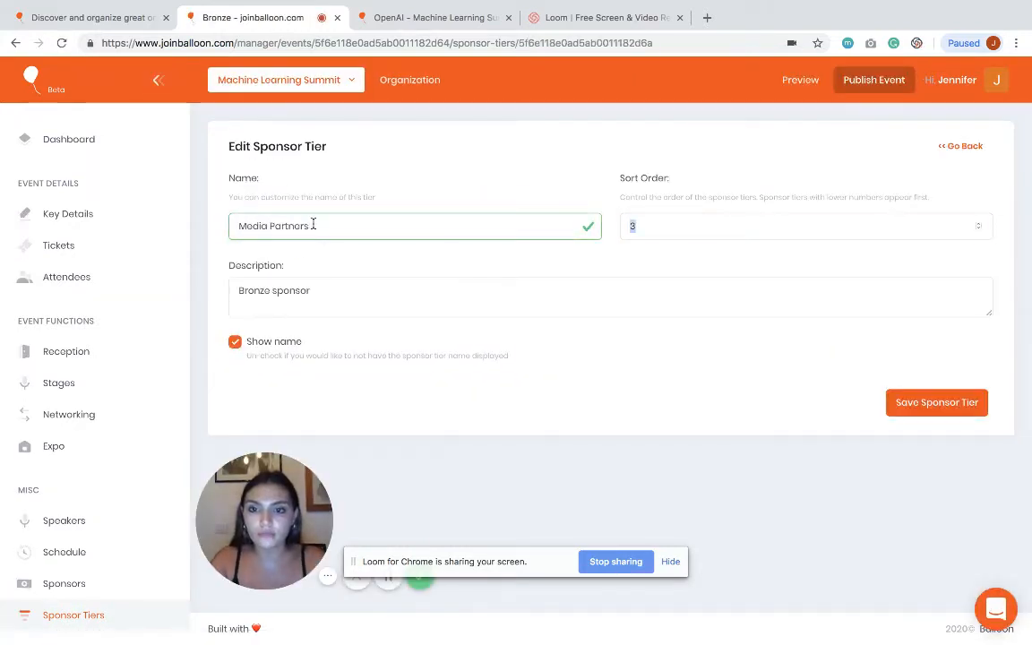
triple_click(299, 290)
text(Me)
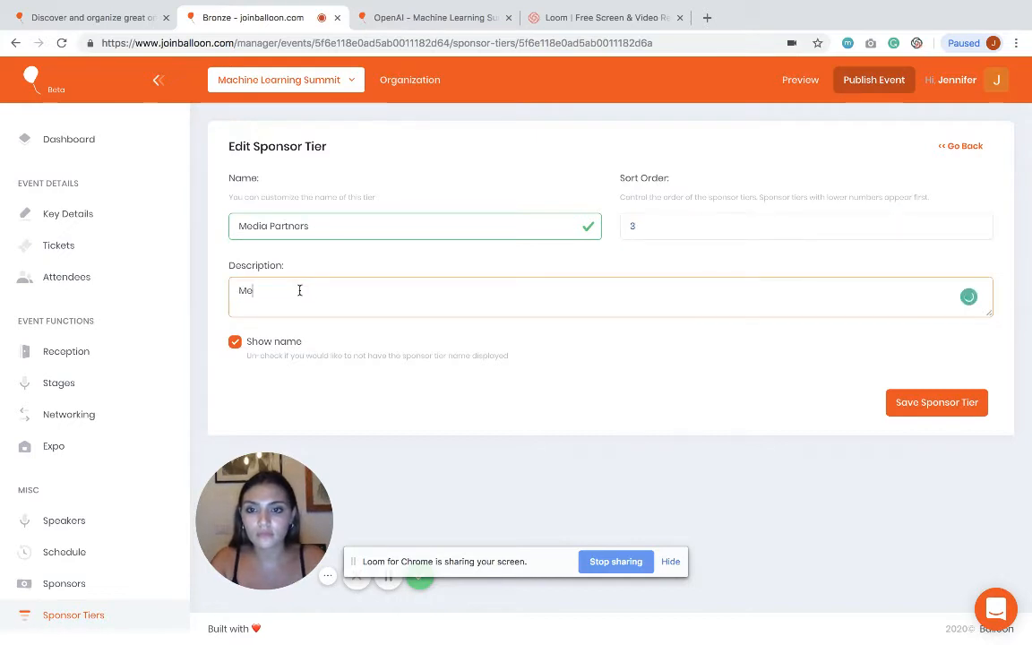
text(dia Partners)
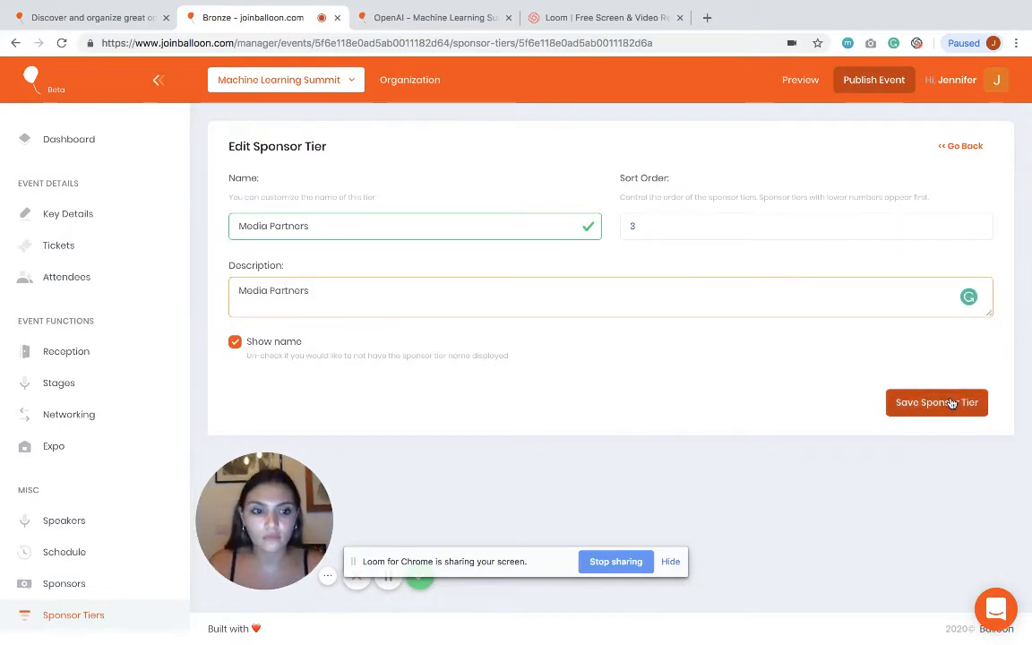
click(955, 403)
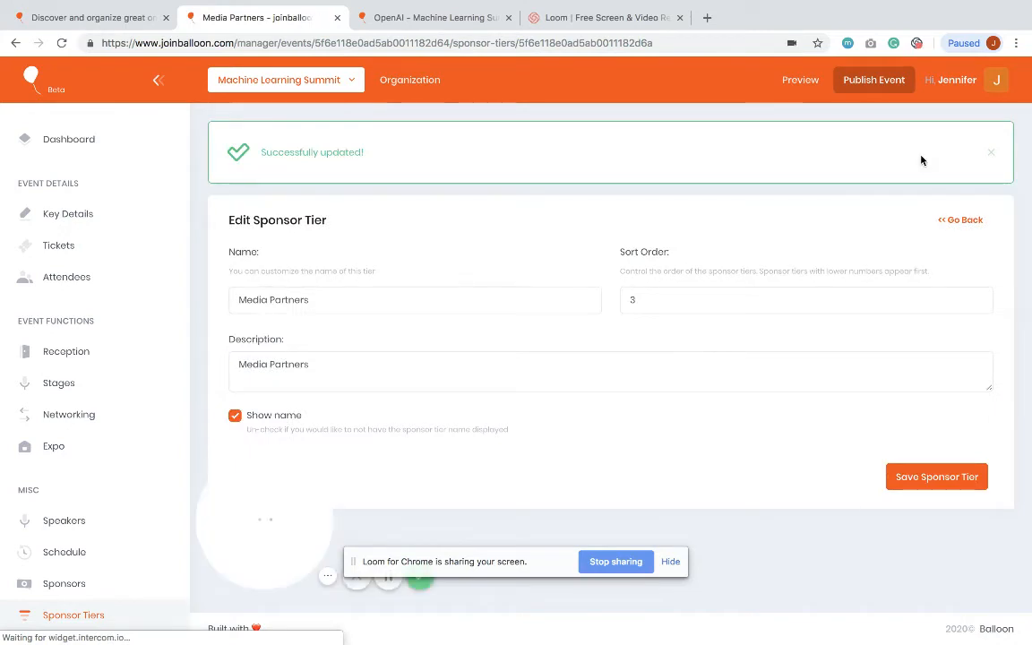
Step: Rename the Silver tier to Main Partners and update its description to match
click(963, 221)
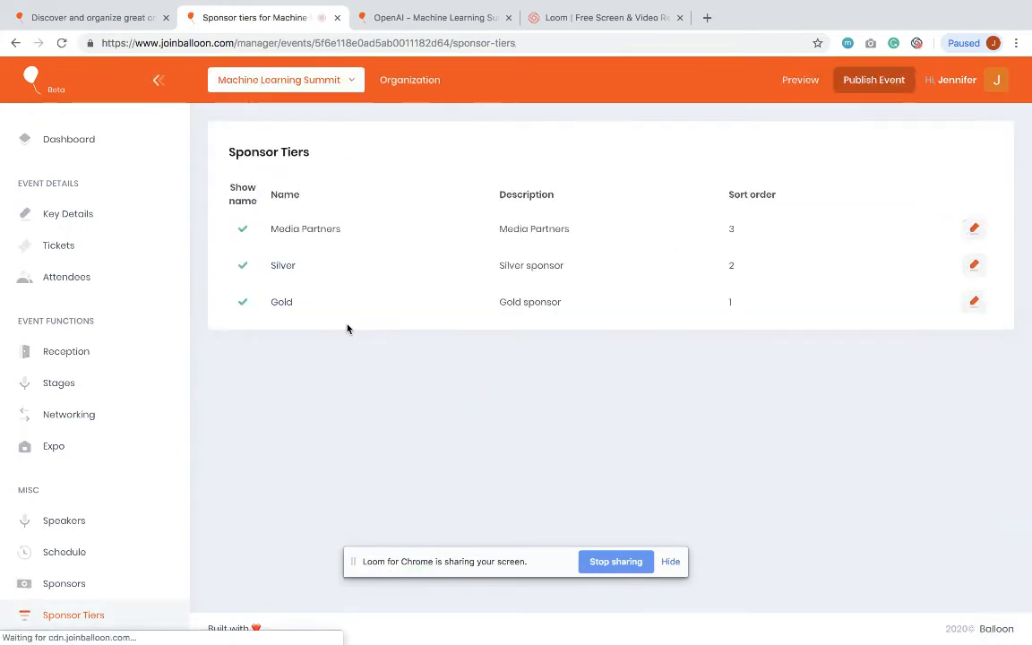
click(967, 269)
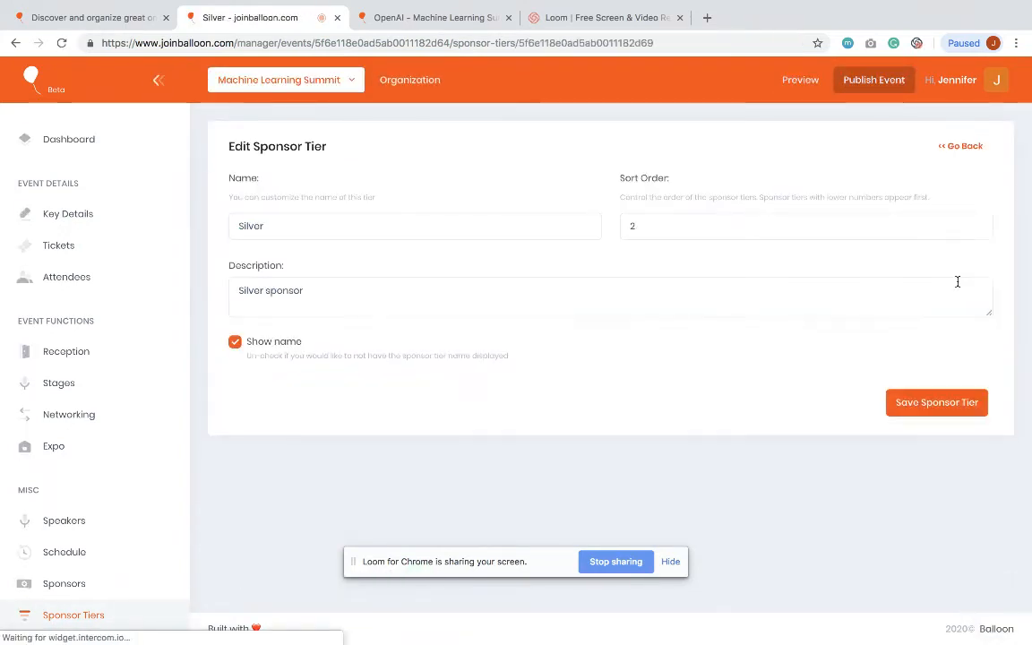
double_click(325, 226)
text(<a)
key(BackSpace)
key(BackSpace)
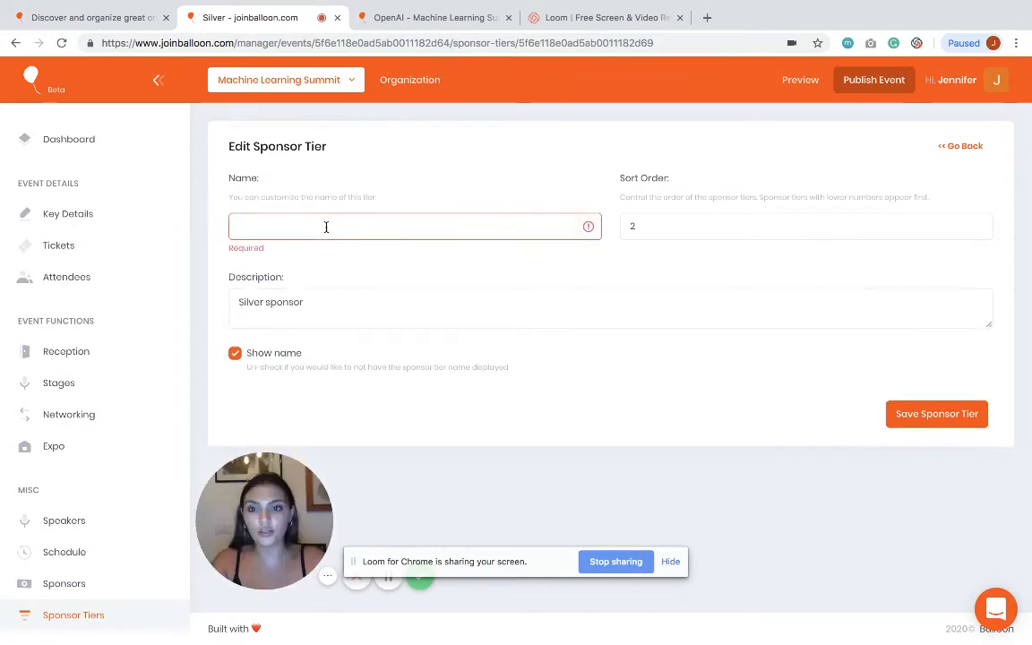
text(Main Partners)
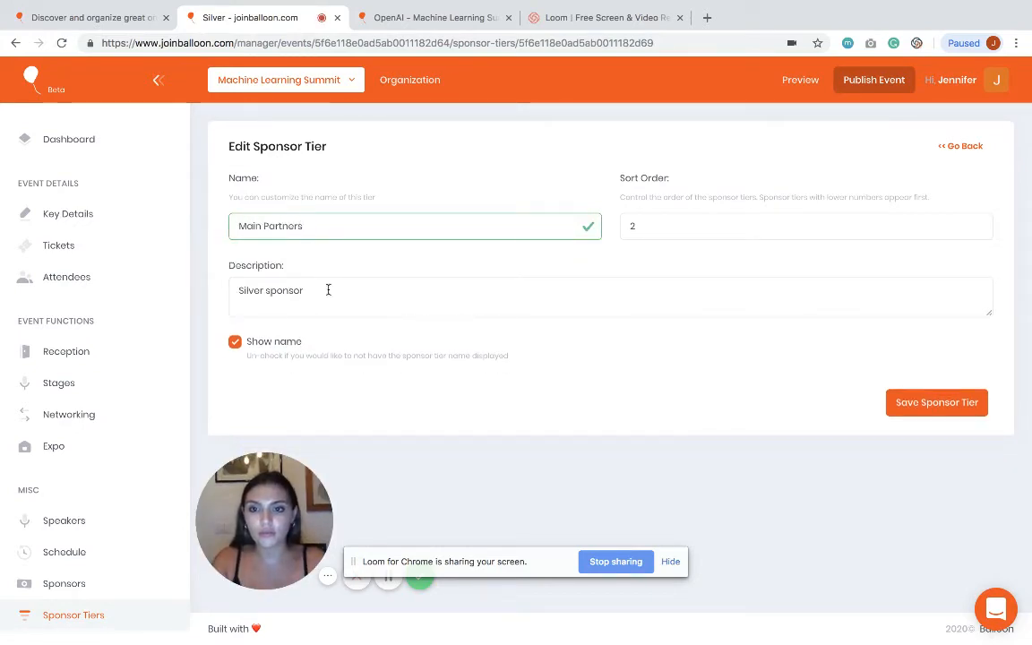
key(ctrl+a)
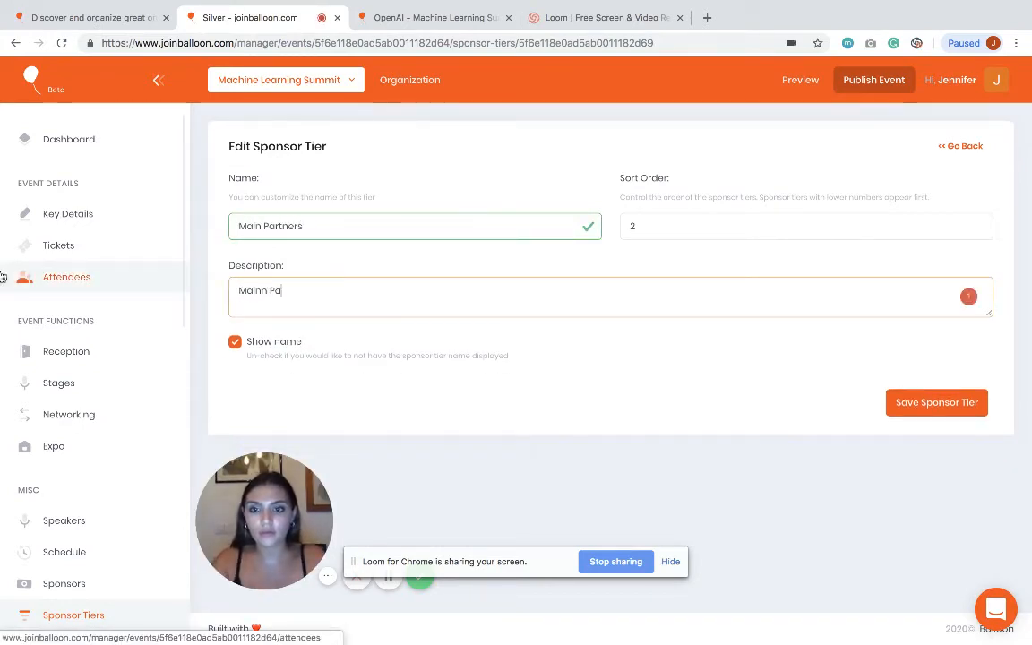
text(Mainn Pa)
key(BackSpace)
key(BackSpace)
key(BackSpace)
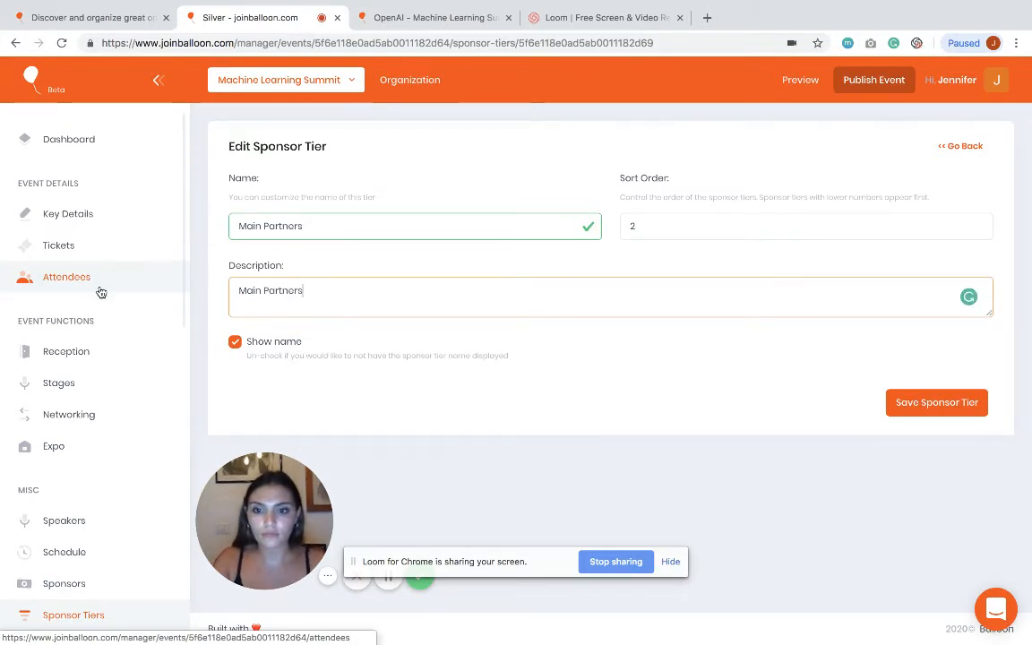
click(935, 402)
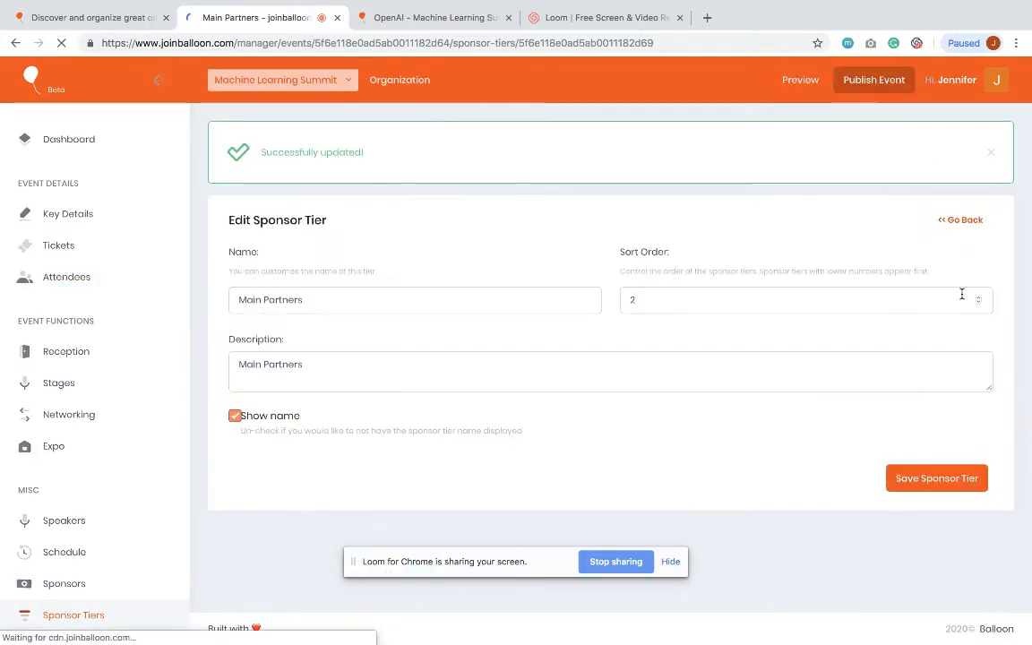
Step: Rename the Gold tier to Strategic Partners and save it
click(964, 221)
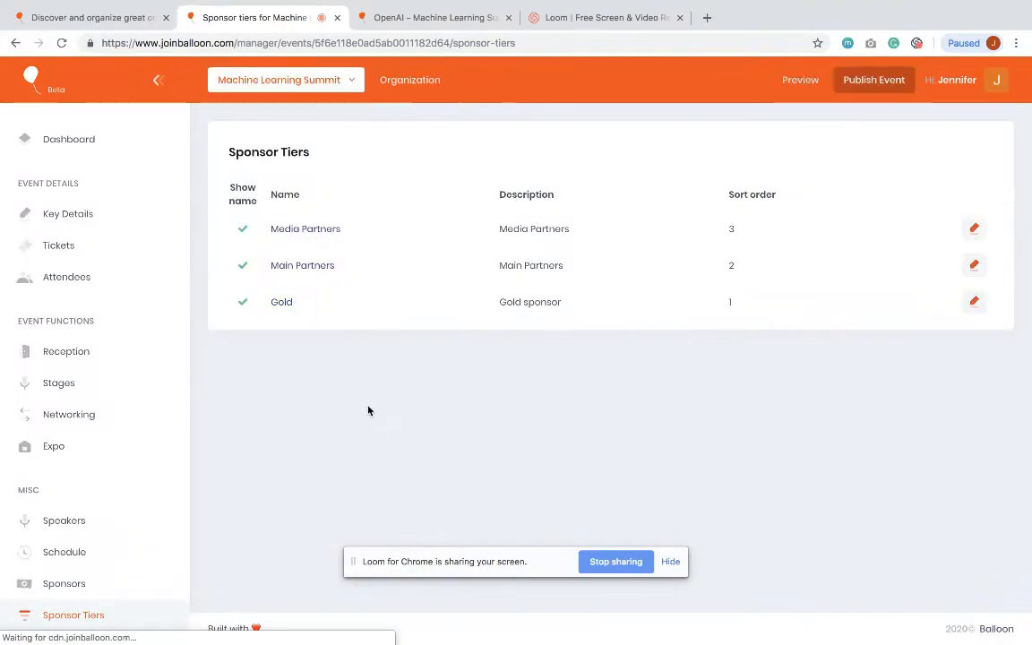
click(974, 301)
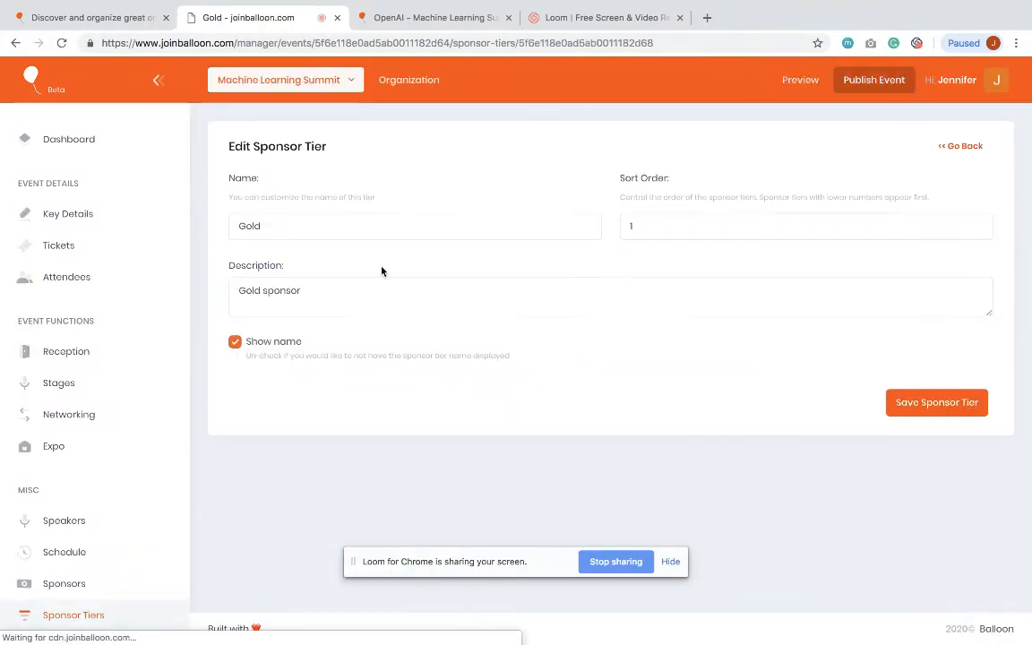
click(323, 234)
double_click(322, 234)
text(Strate)
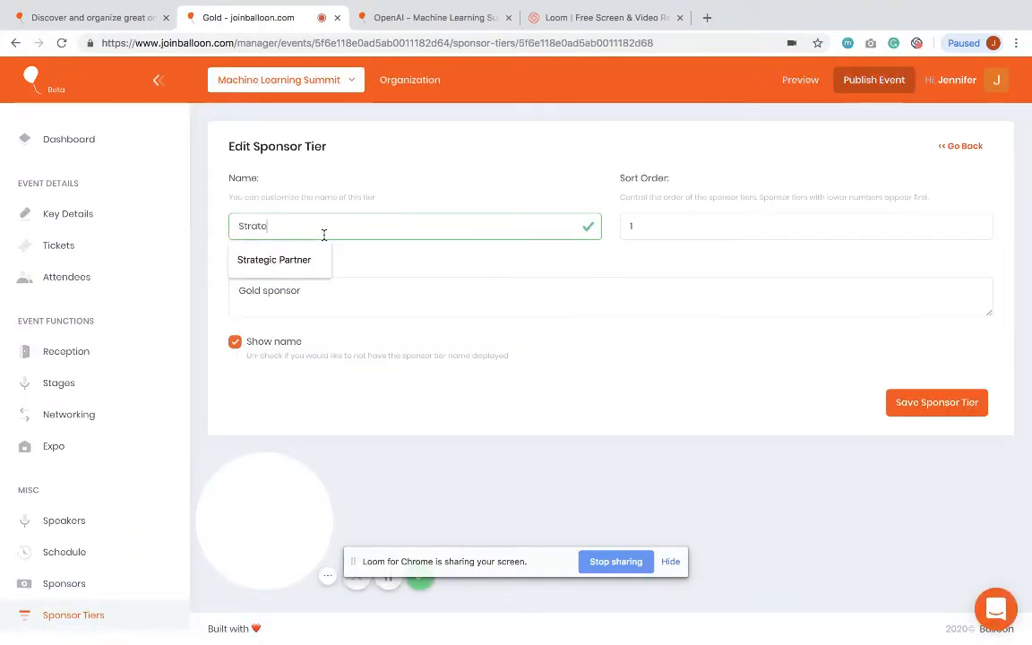
text(gic Partners)
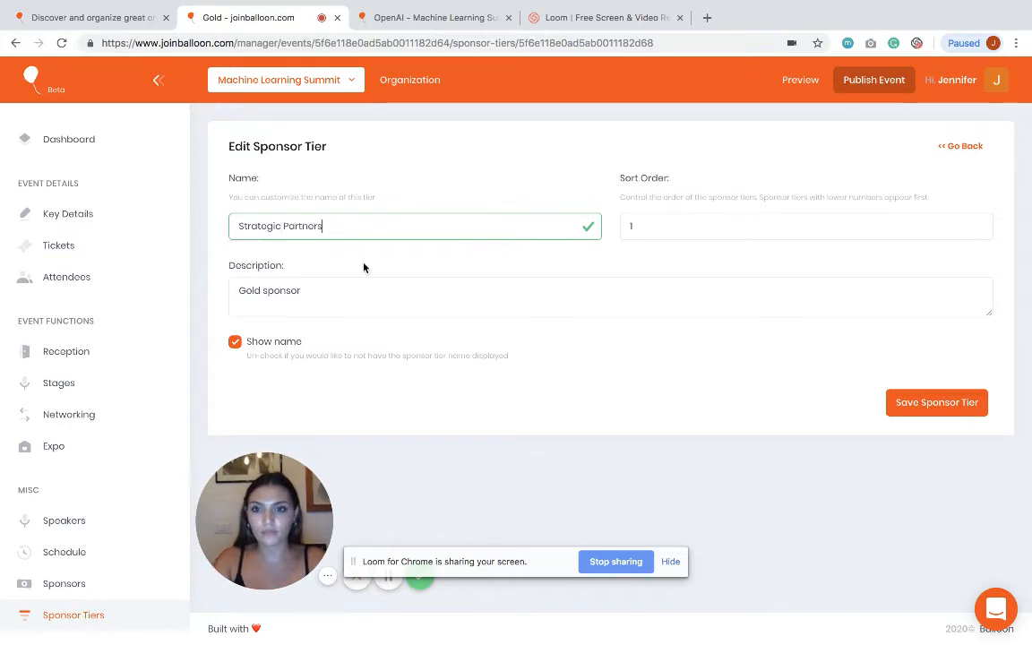
key(Tab)
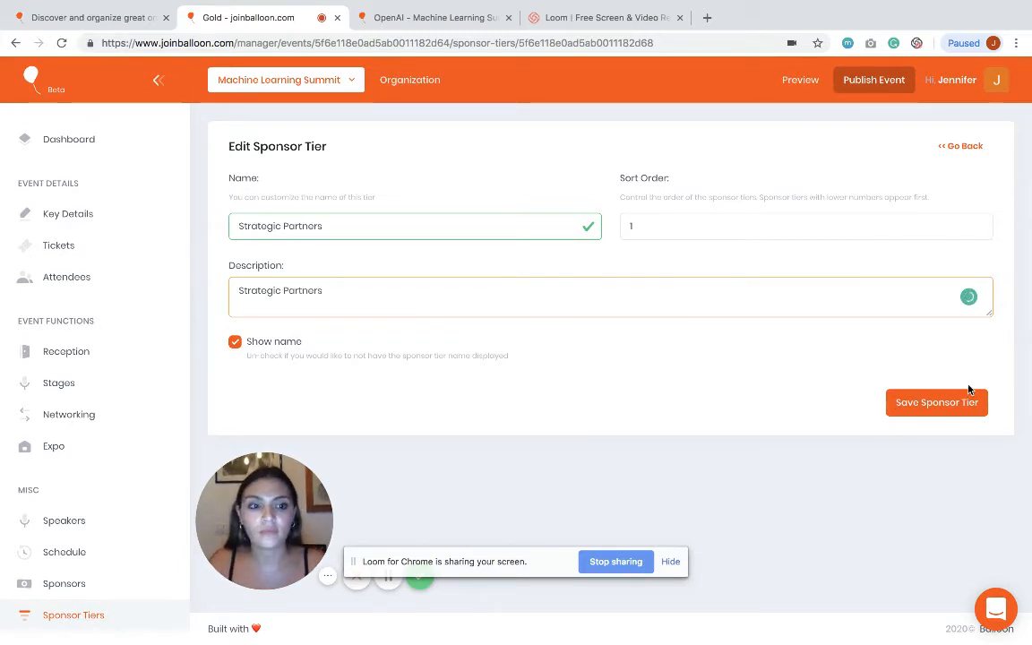
click(947, 412)
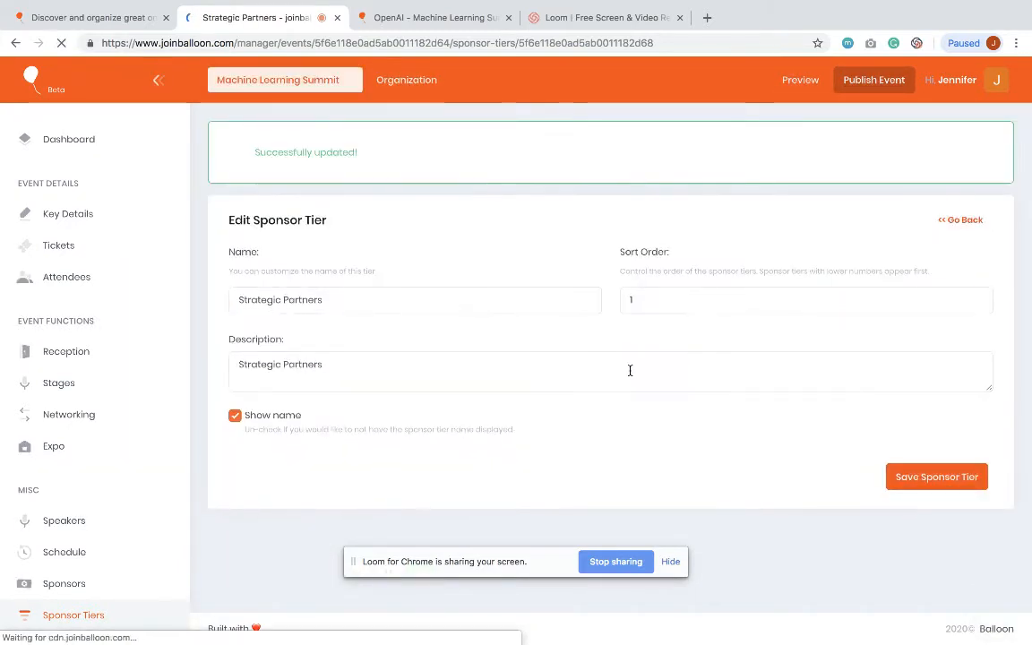
scroll(103, 502, down, 1)
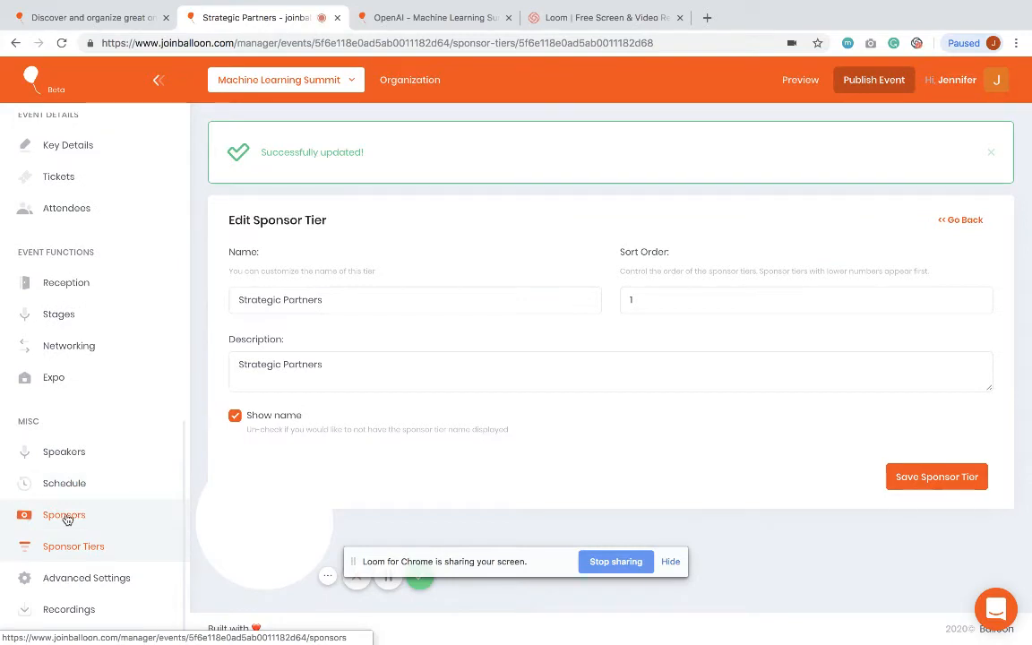
Step: Start a new sponsor named Facebook in the Media Partners tier
click(64, 518)
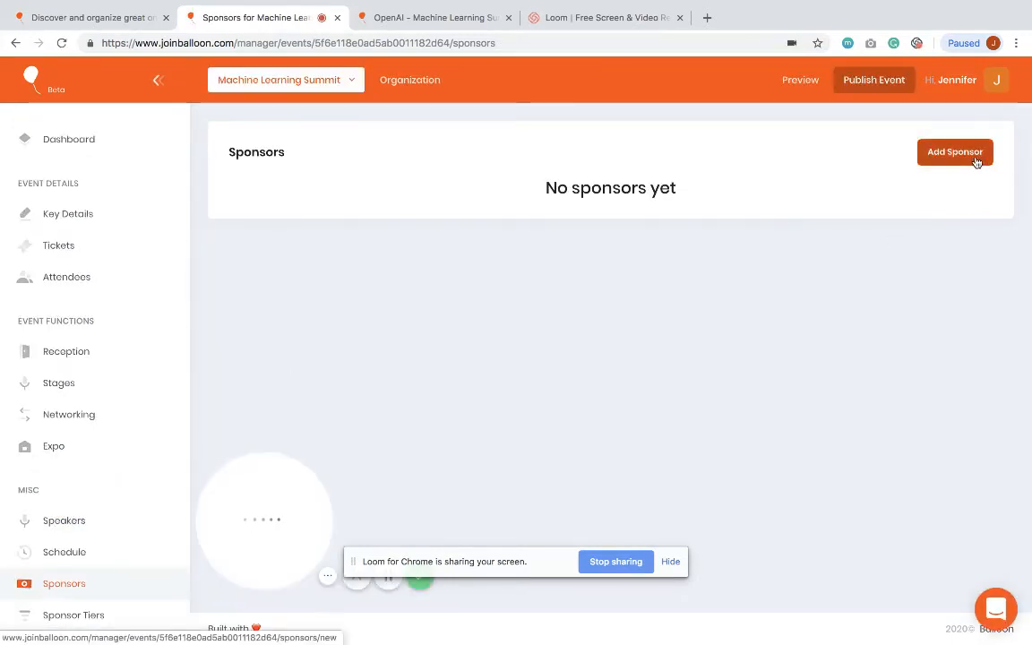
click(976, 159)
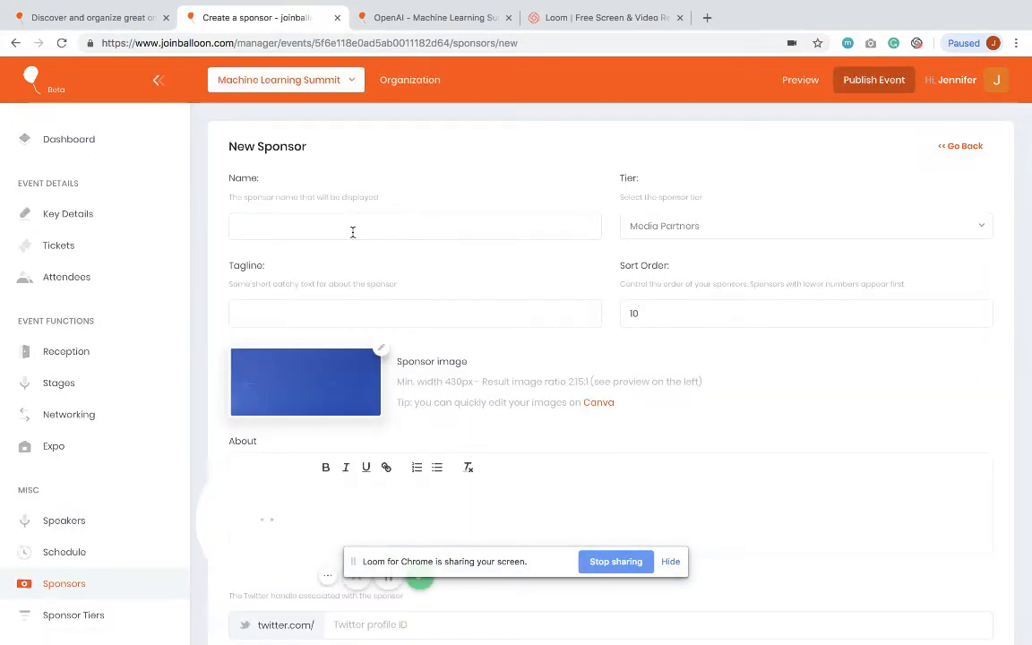
click(352, 232)
text(Facebook)
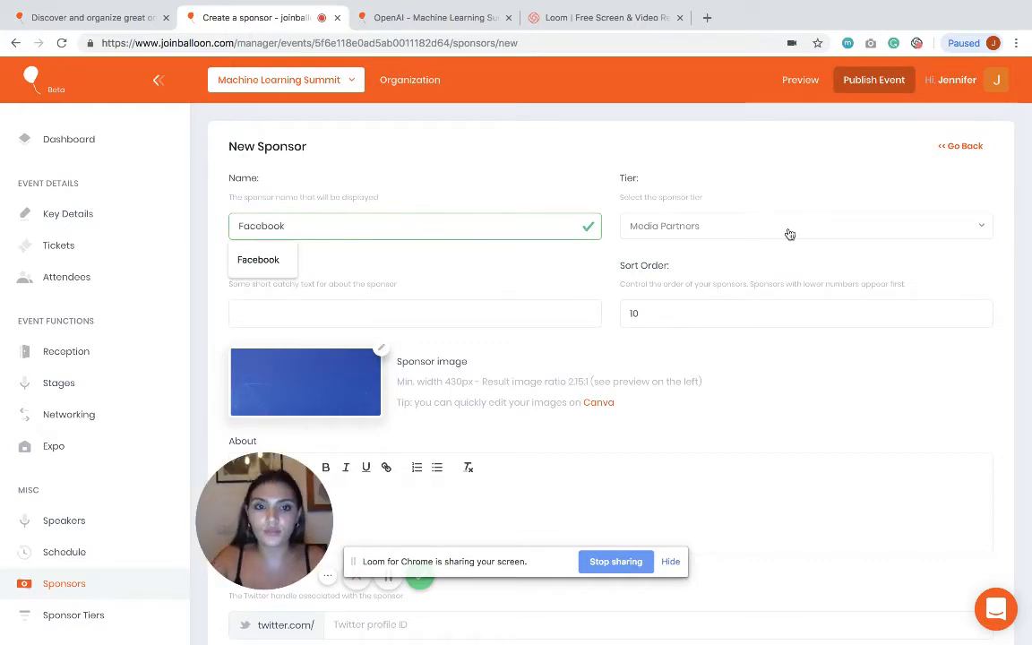
click(754, 225)
click(720, 261)
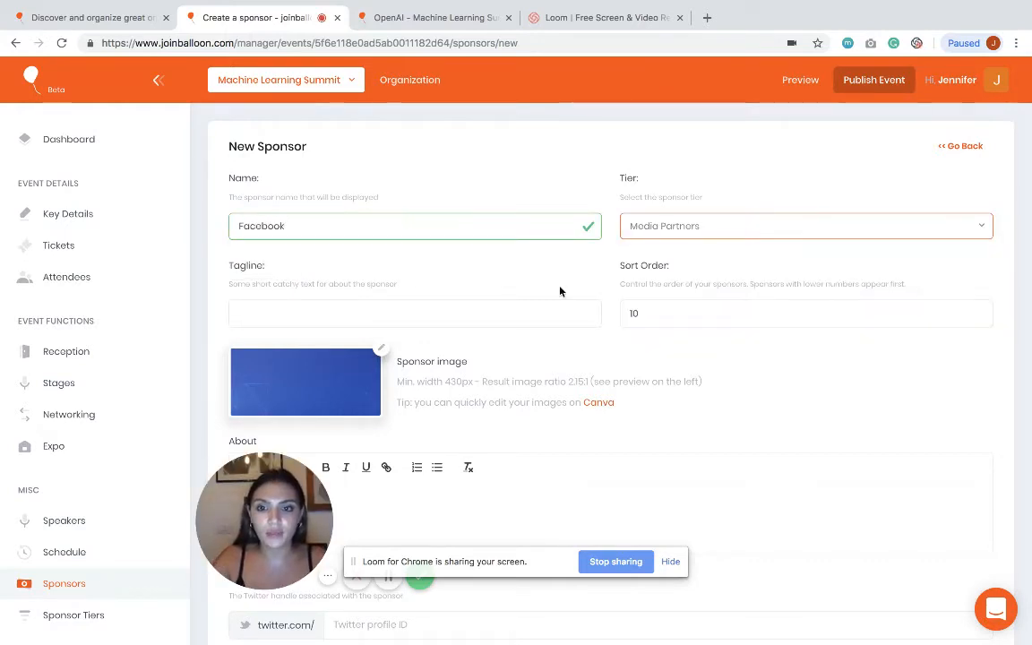
scroll(560, 290, down, 3)
Step: Use Facebook.png from the Sponsors folder as its logo and create the sponsor
click(381, 211)
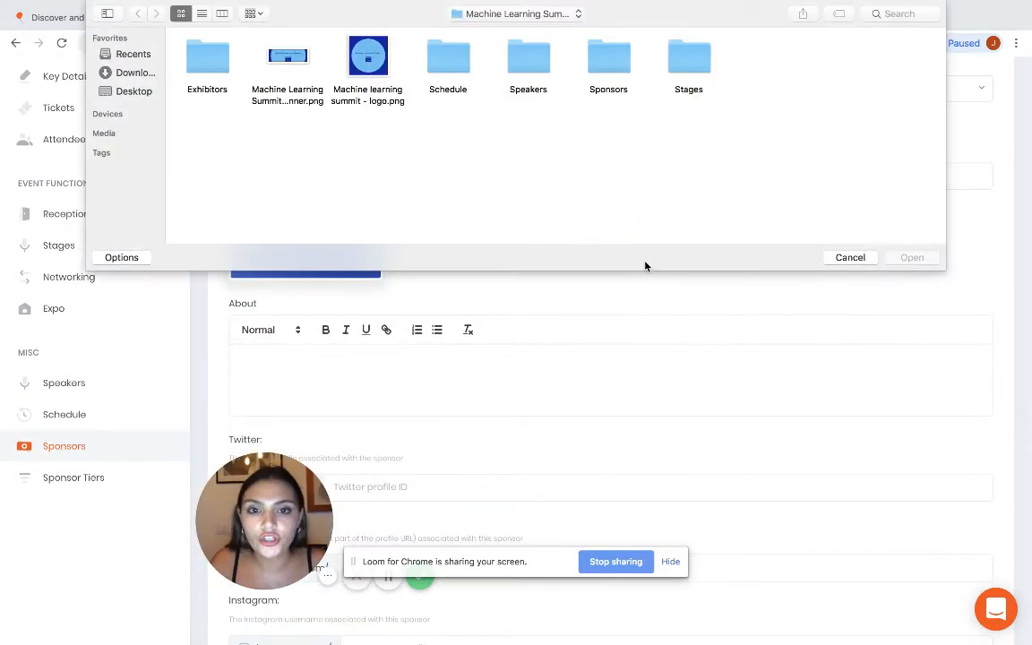
double_click(601, 67)
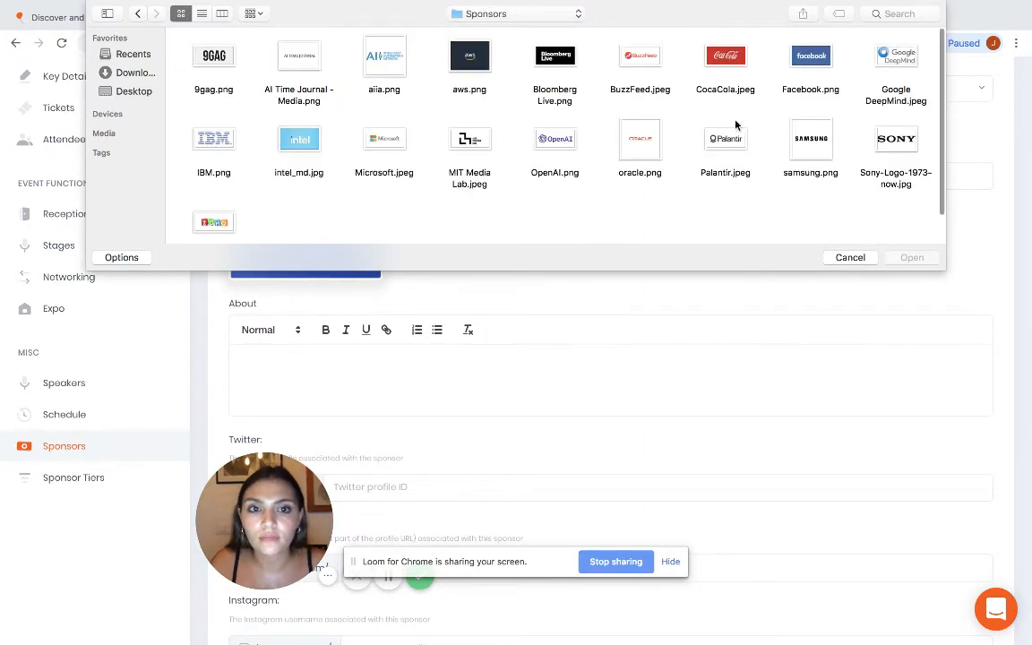
double_click(806, 85)
scroll(562, 373, down, 5)
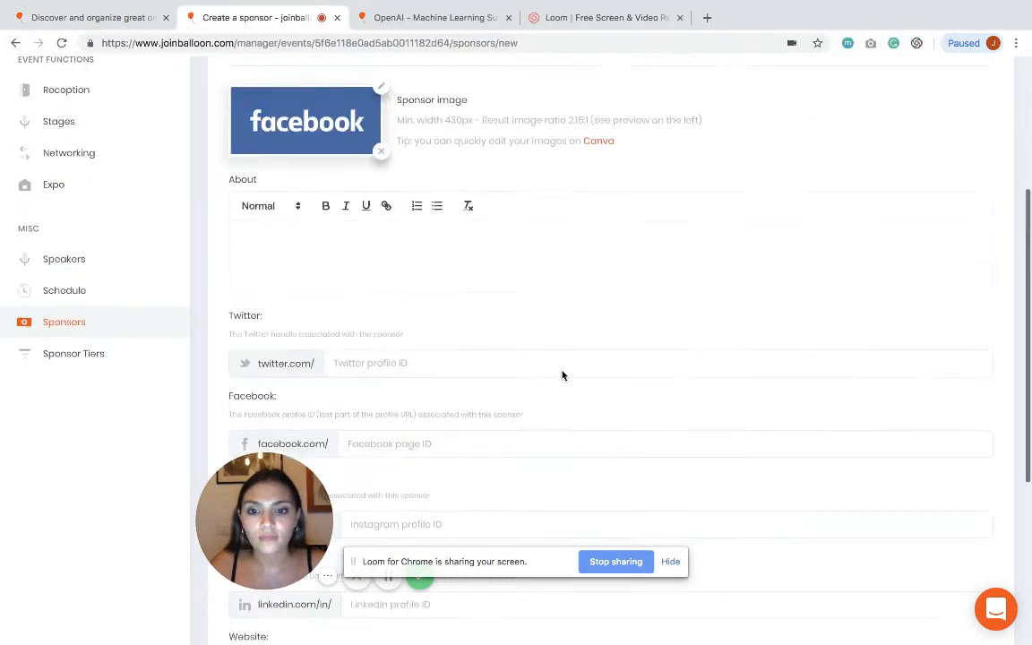
scroll(562, 371, down, 1)
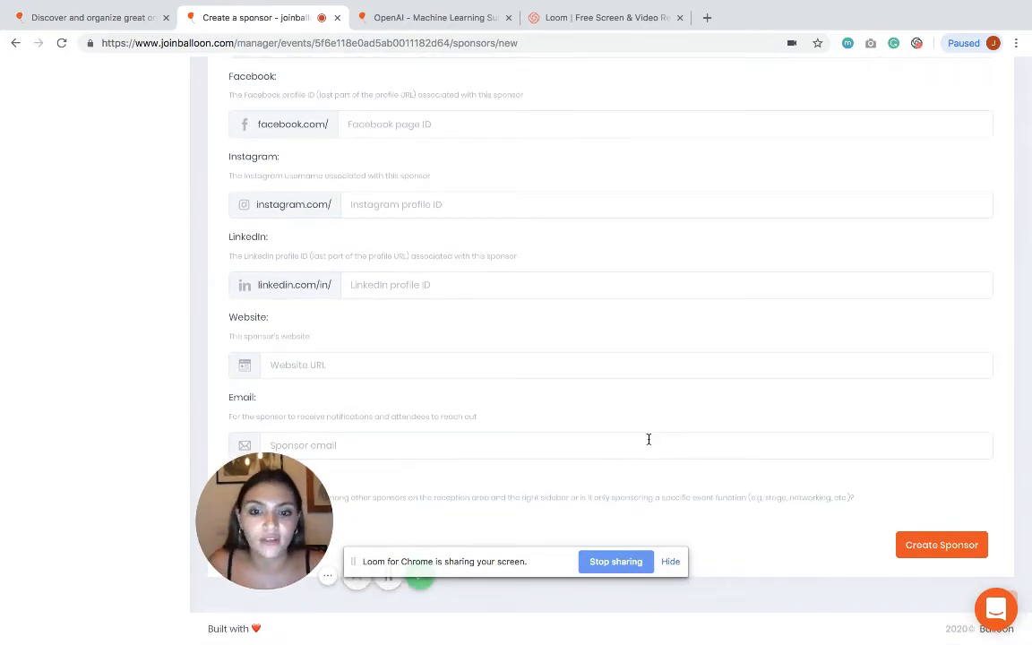
click(930, 547)
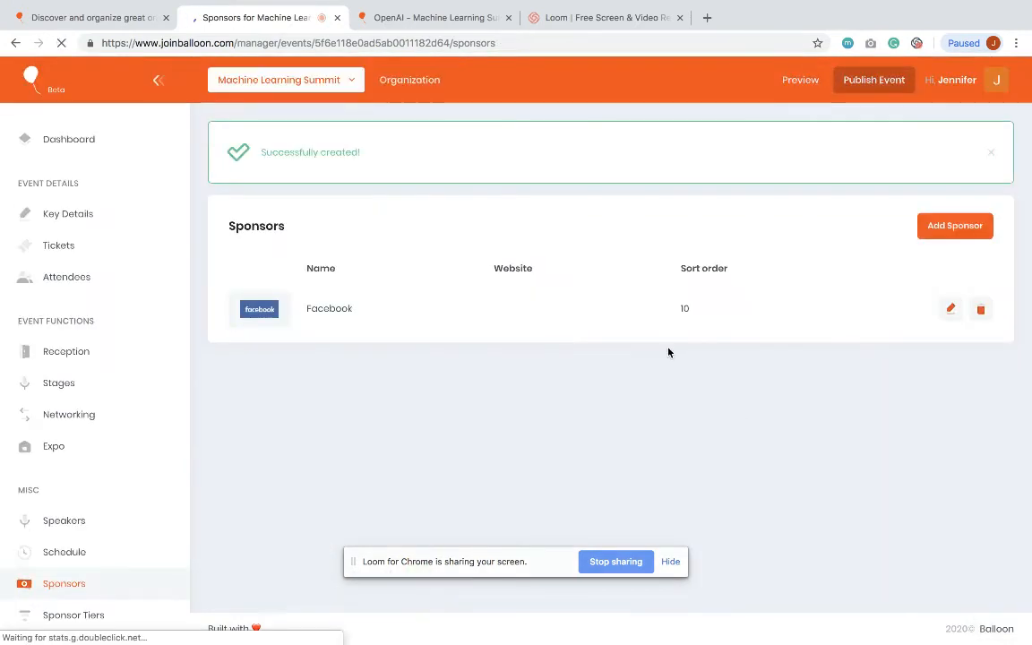
Step: Add Samsung as a Main Partners sponsor with the samsung.png logo
click(932, 235)
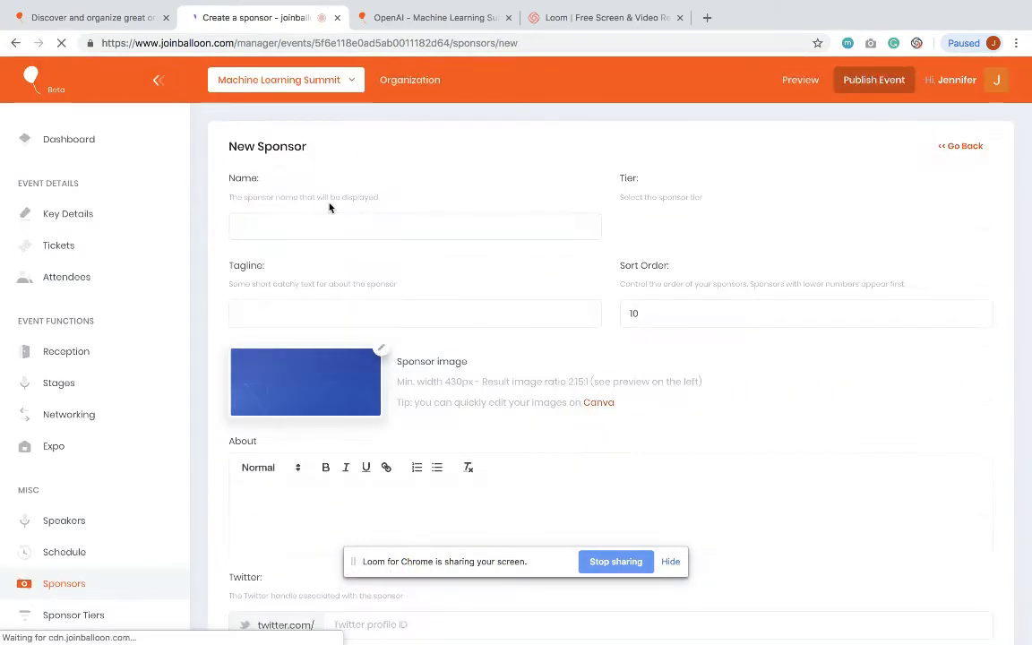
click(312, 224)
text(SAmsun)
key(BackSpace)
key(BackSpace)
key(BackSpace)
key(BackSpace)
key(BackSpace)
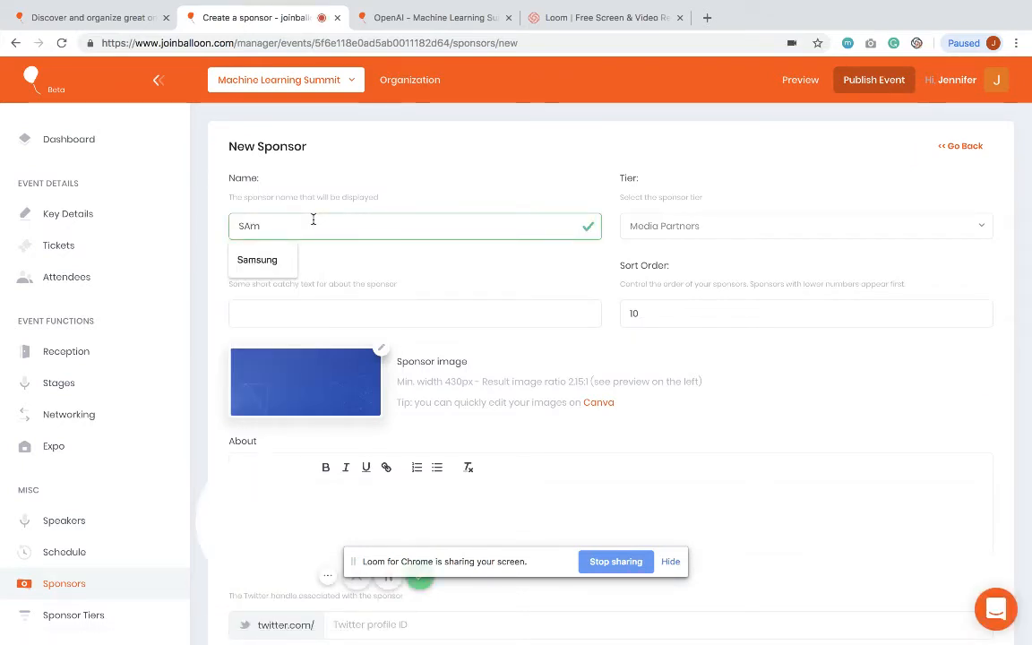
text(amsung)
click(258, 260)
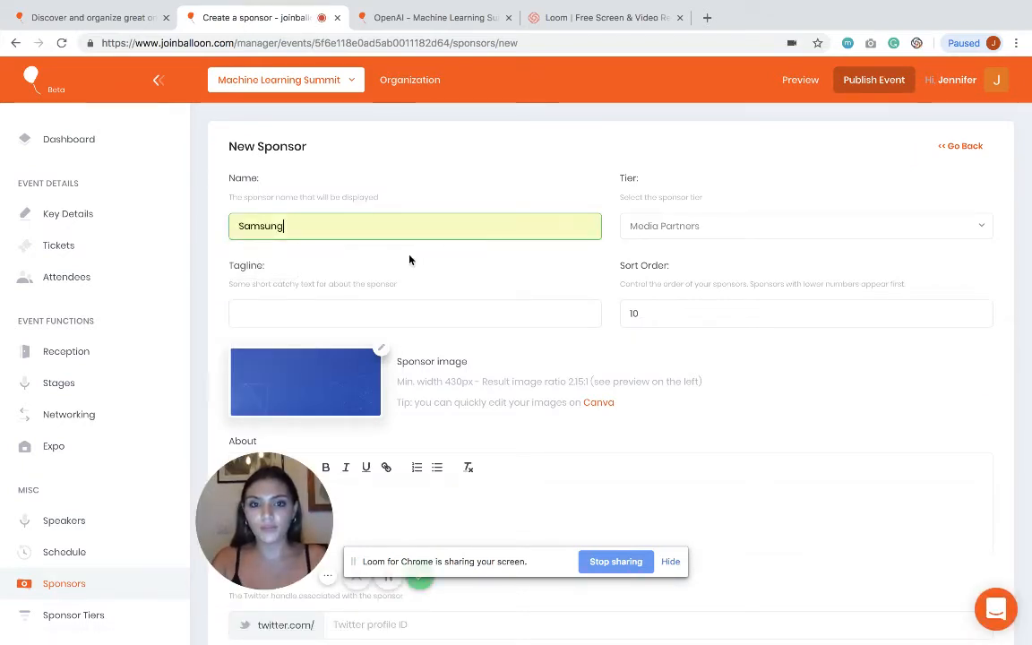
click(695, 237)
click(671, 285)
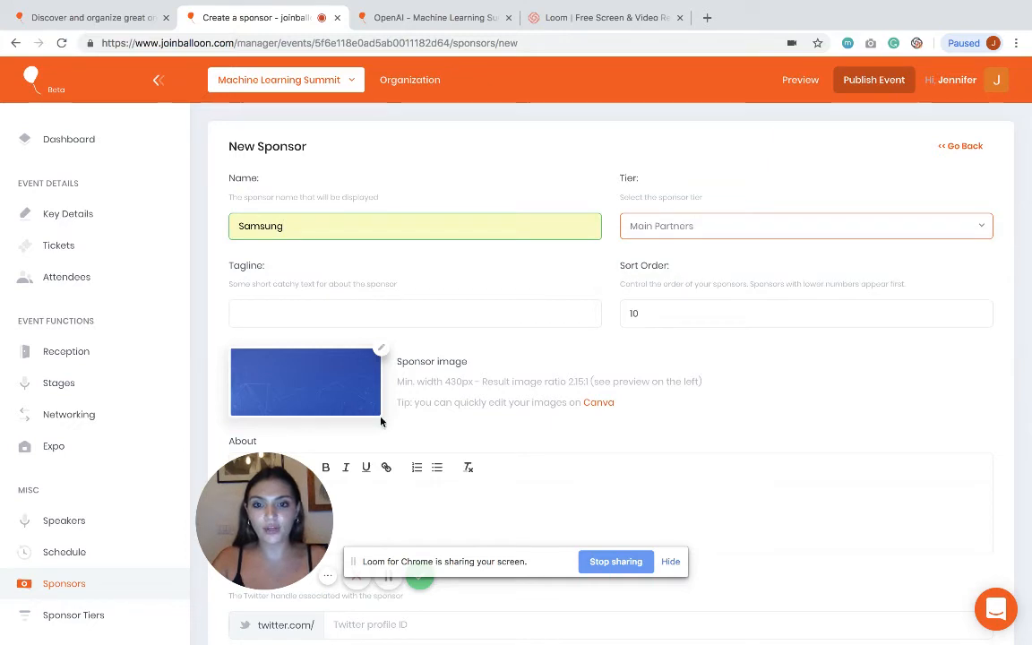
click(382, 350)
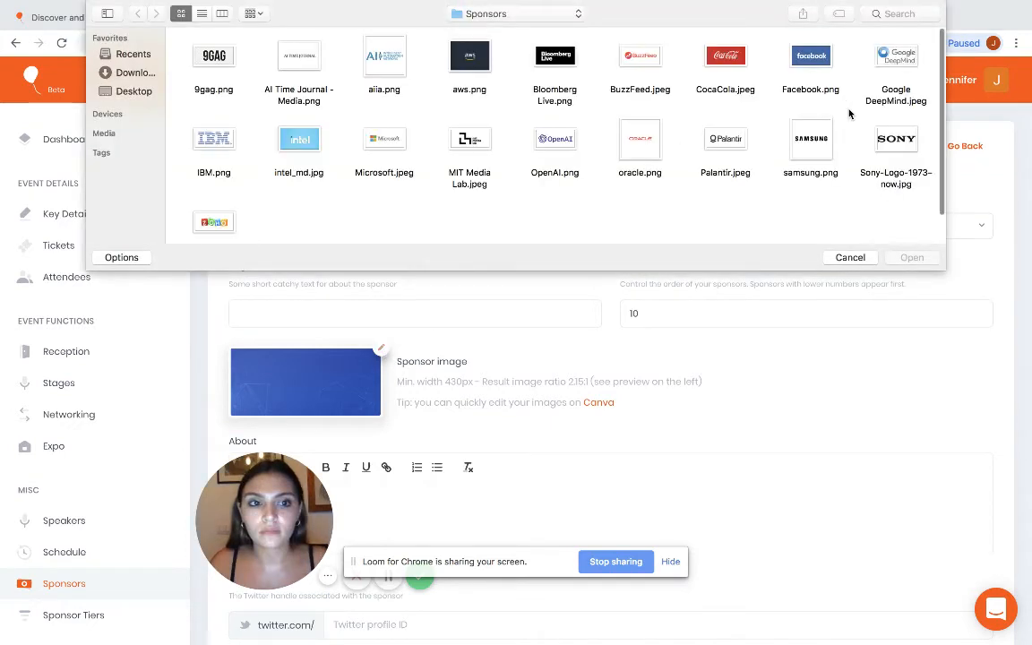
click(813, 143)
key(Return)
scroll(670, 384, down, 10)
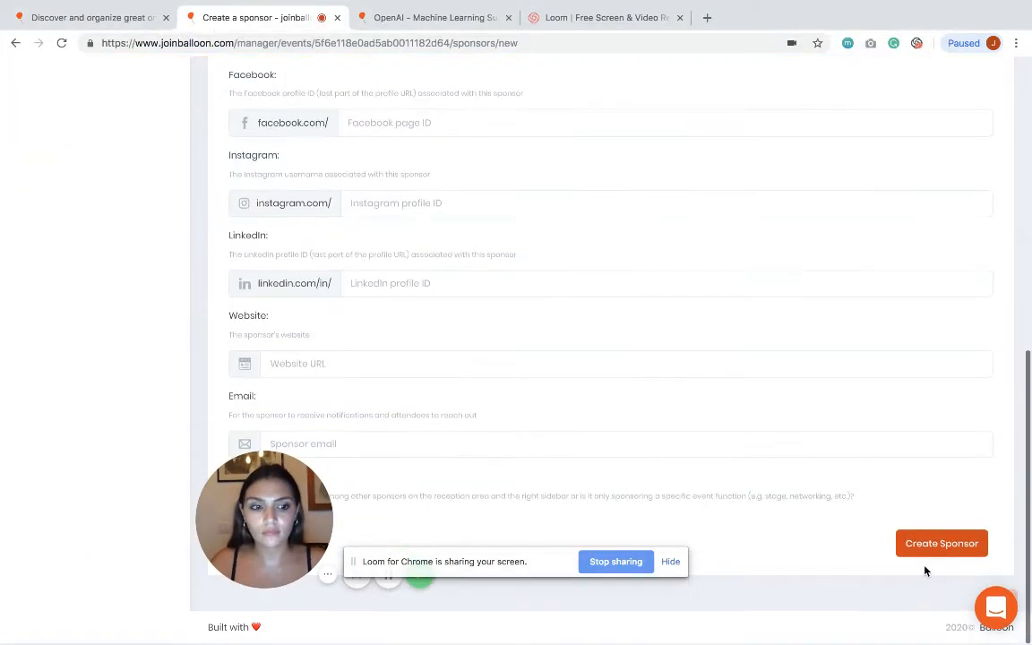
click(955, 541)
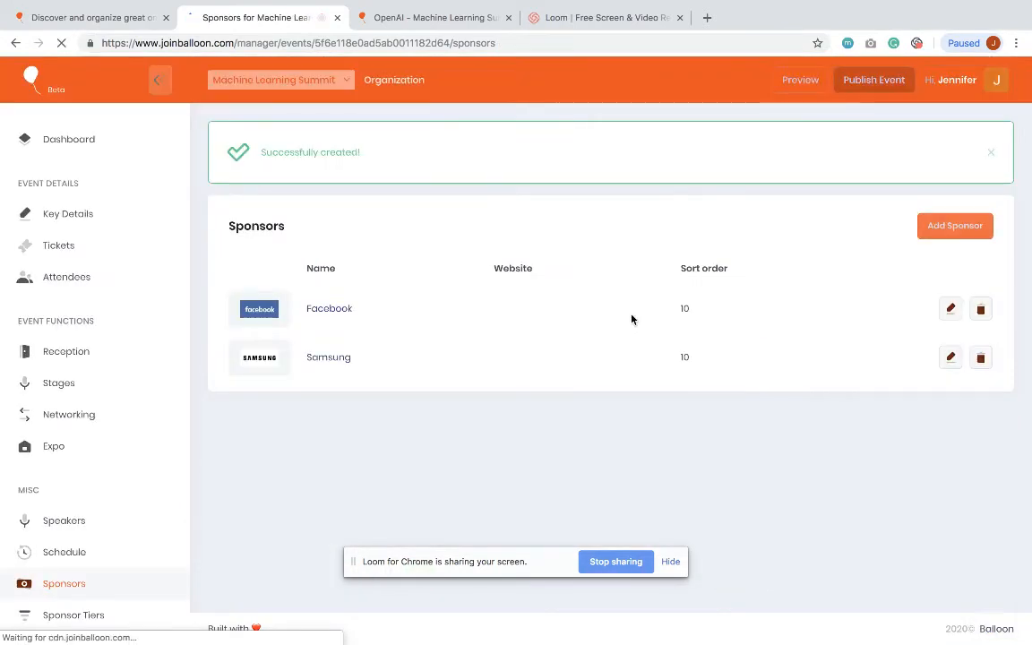
Step: Add Microsoft as a Strategic Partners sponsor with the Microsoft logo
click(951, 228)
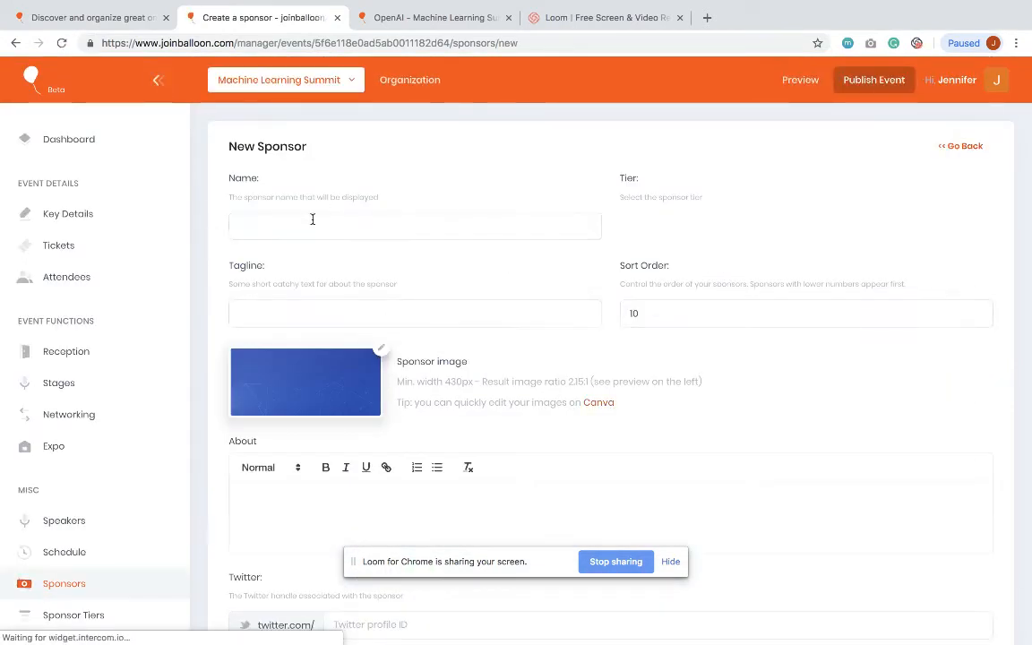
click(313, 221)
text(Mic)
click(260, 259)
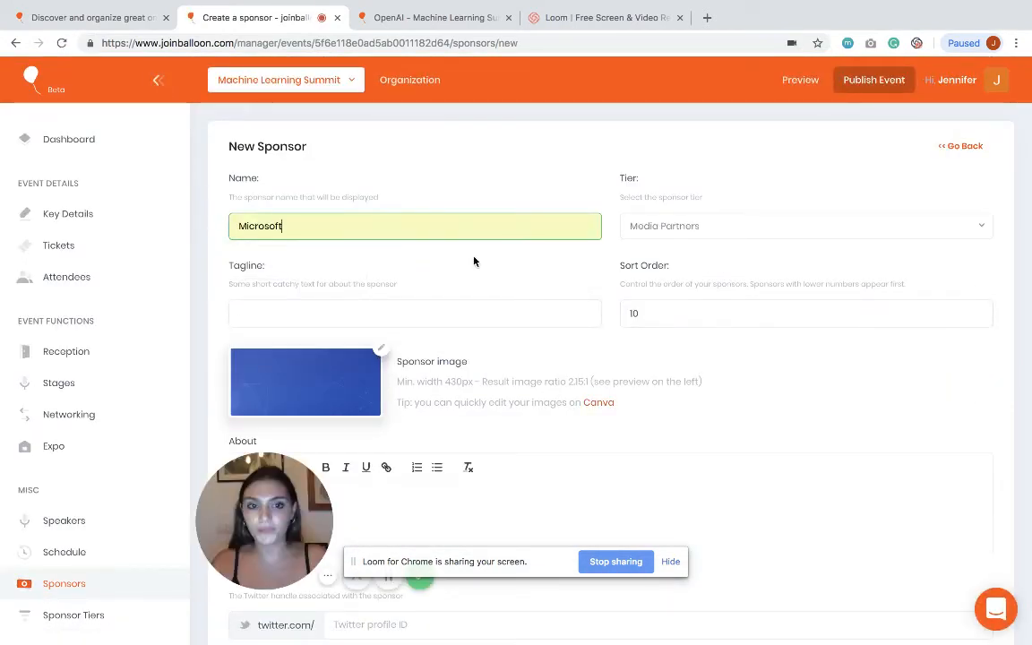
click(689, 231)
click(668, 315)
scroll(627, 310, down, 3)
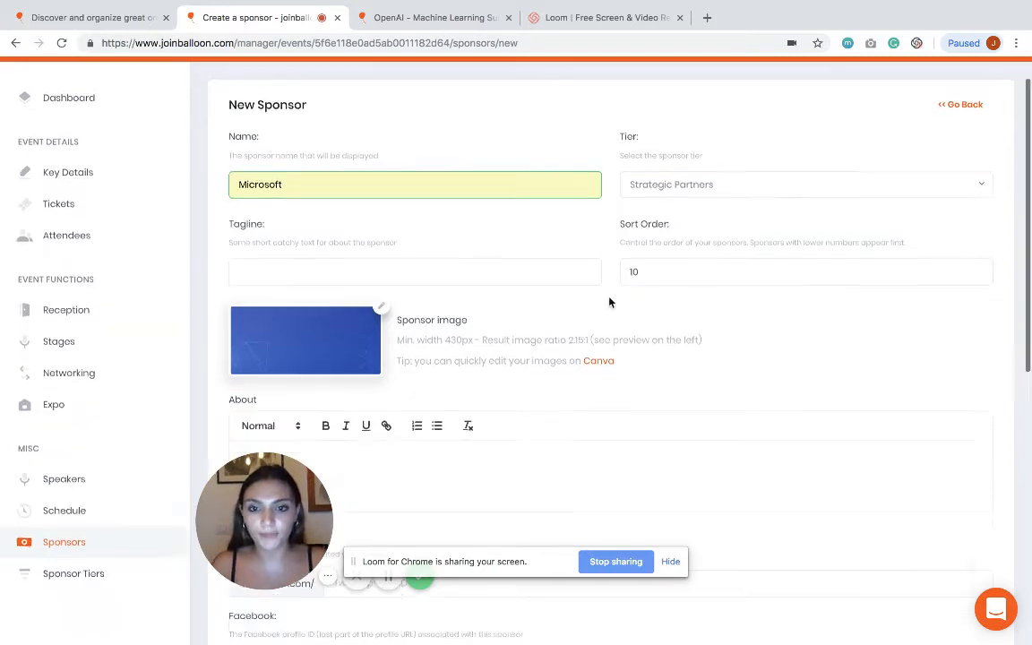
click(386, 279)
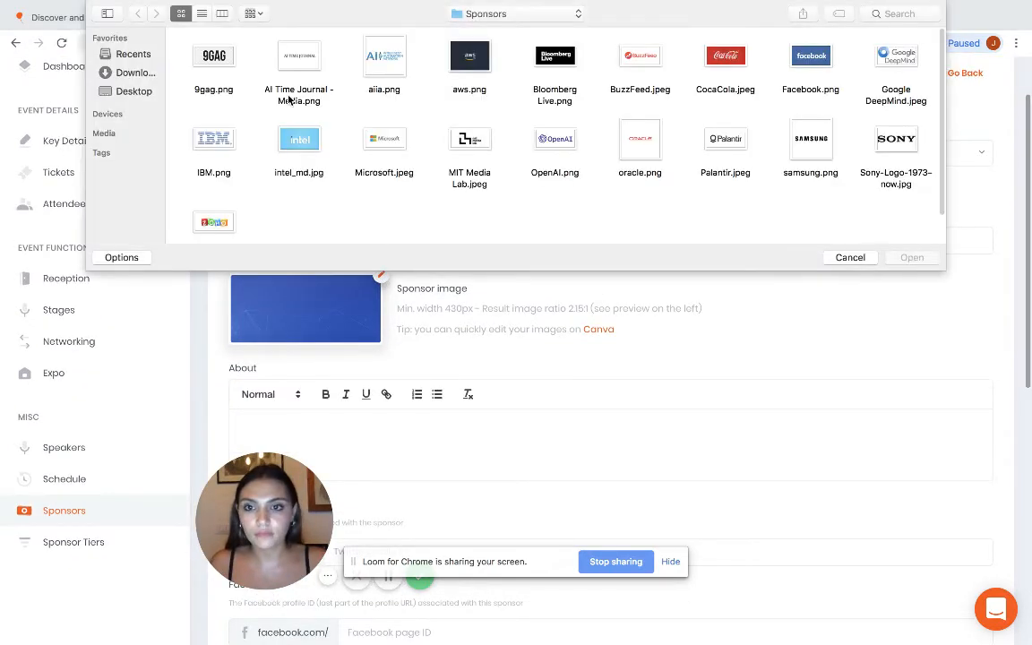
double_click(385, 140)
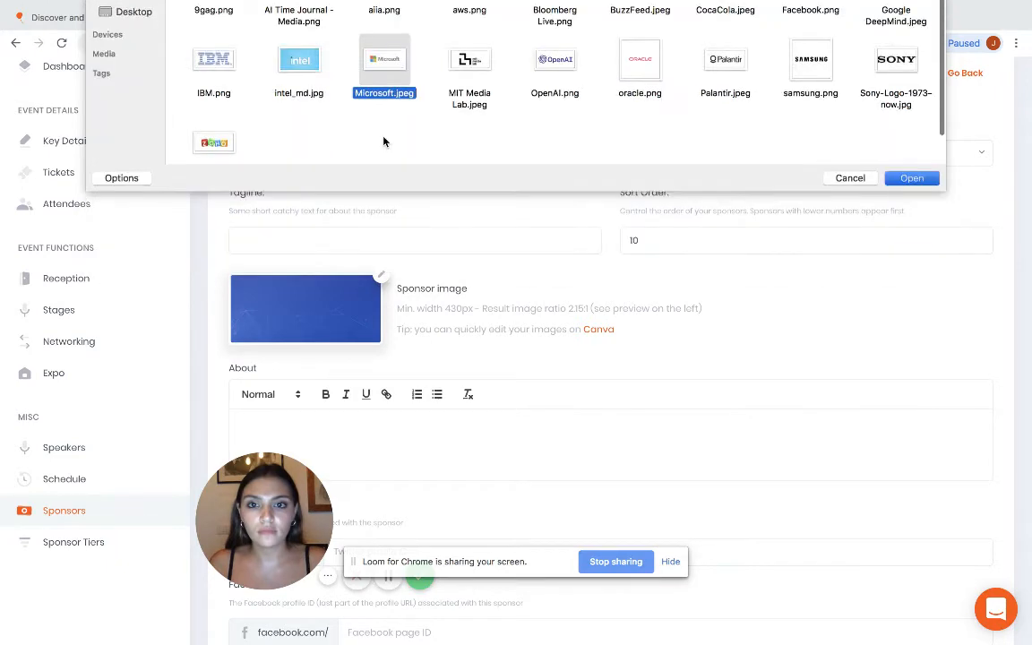
scroll(735, 325, down, 10)
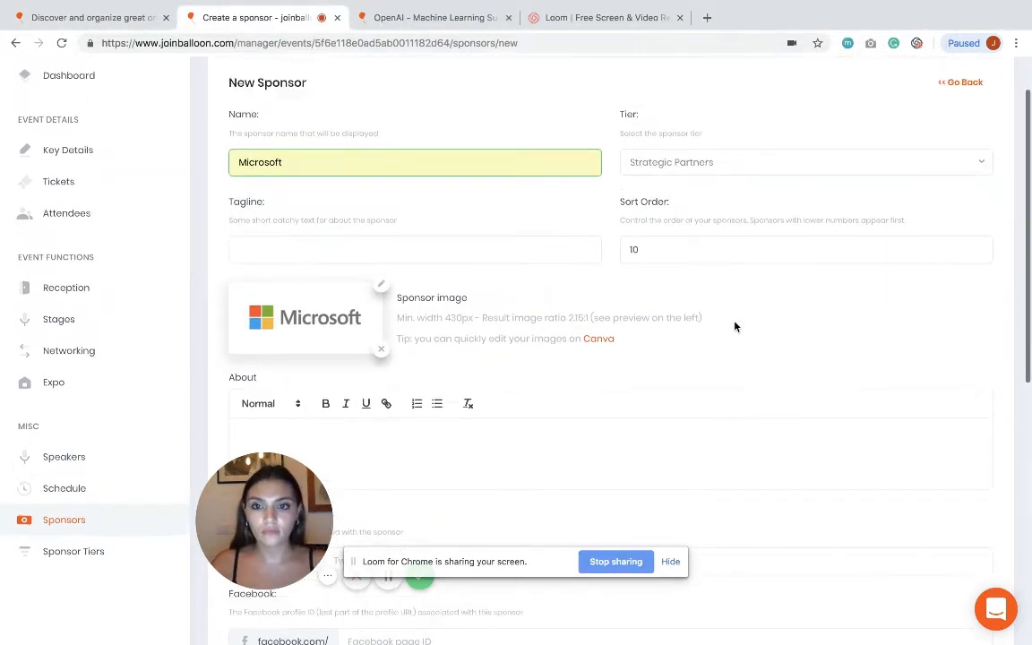
click(963, 543)
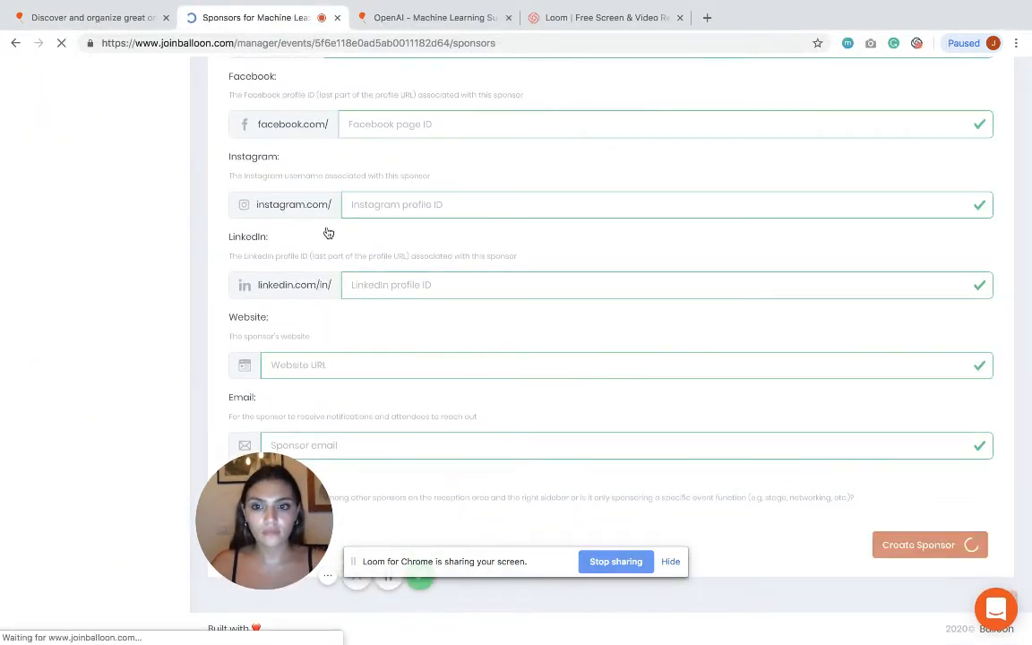
scroll(81, 524, down, 2)
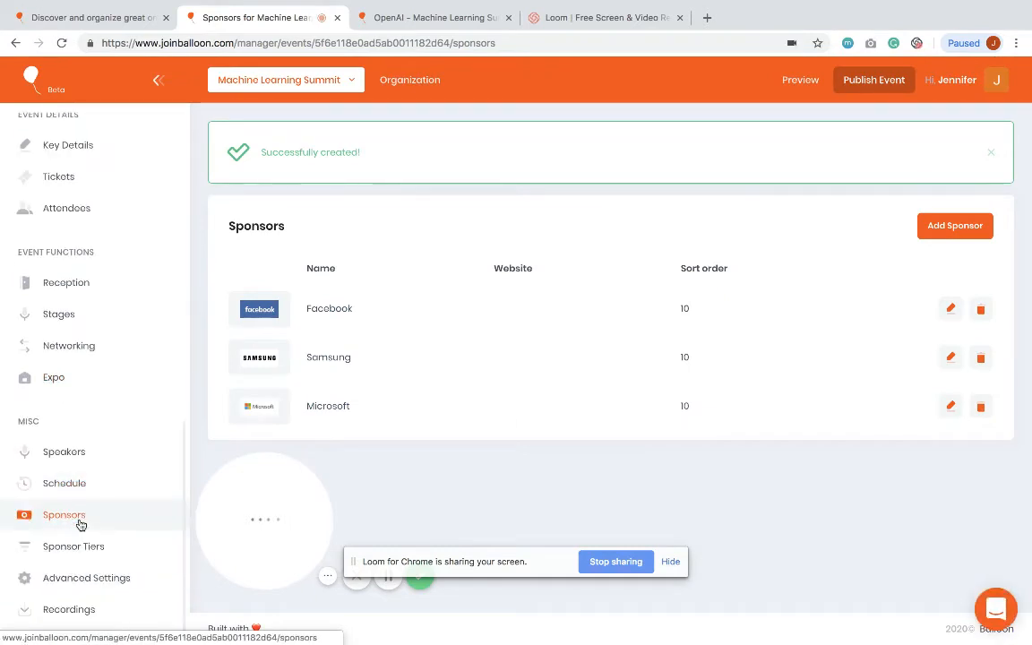
Step: Add a new speaker by entering their e-mail address and sending the invitation
click(73, 452)
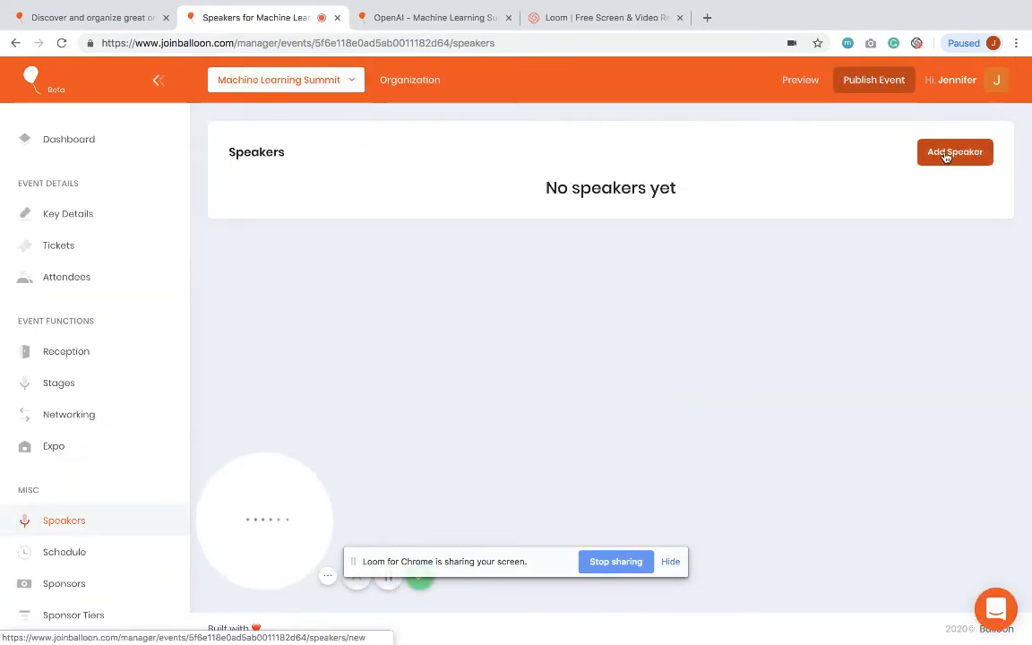
click(950, 153)
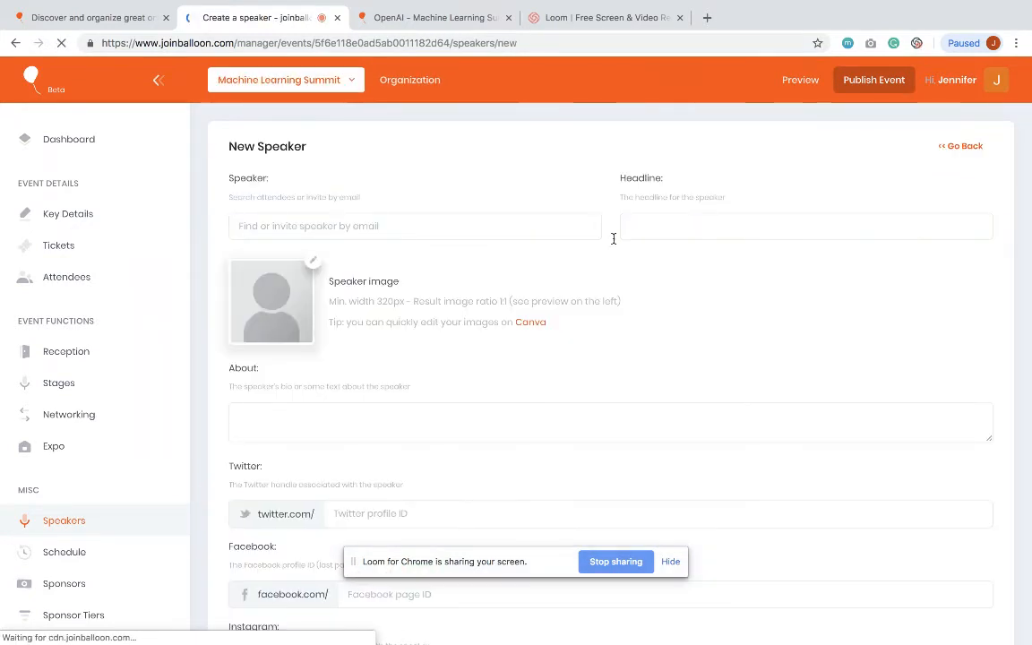
click(350, 226)
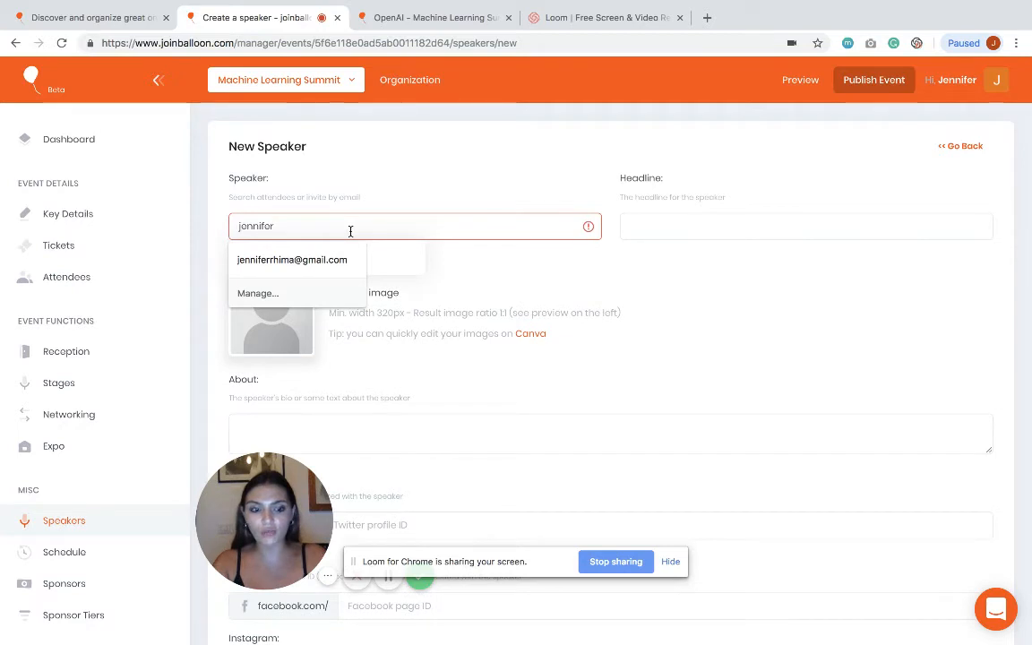
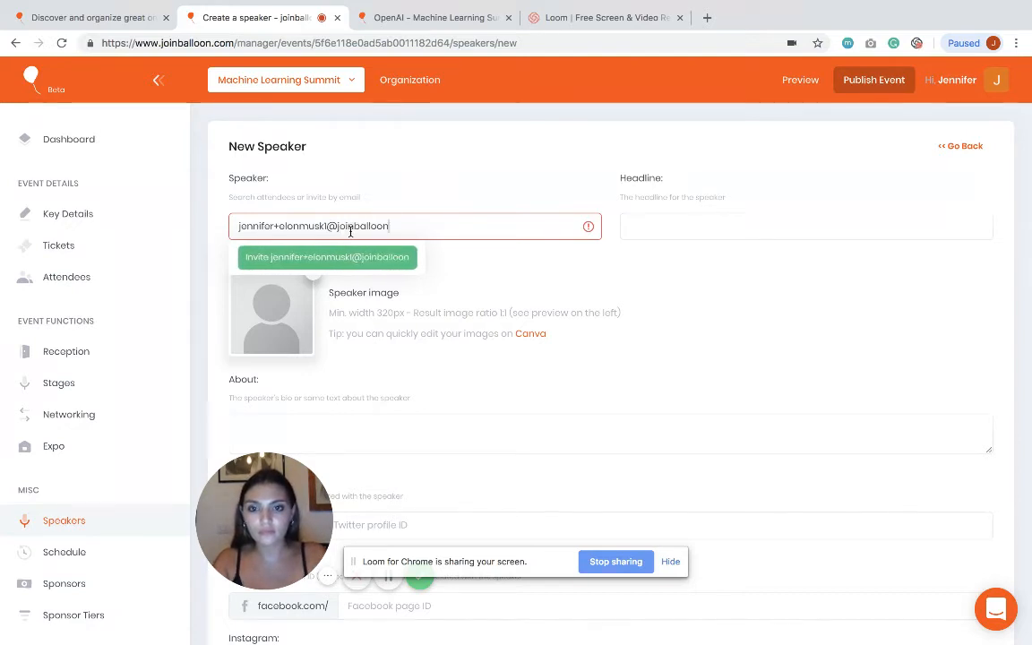
click(333, 258)
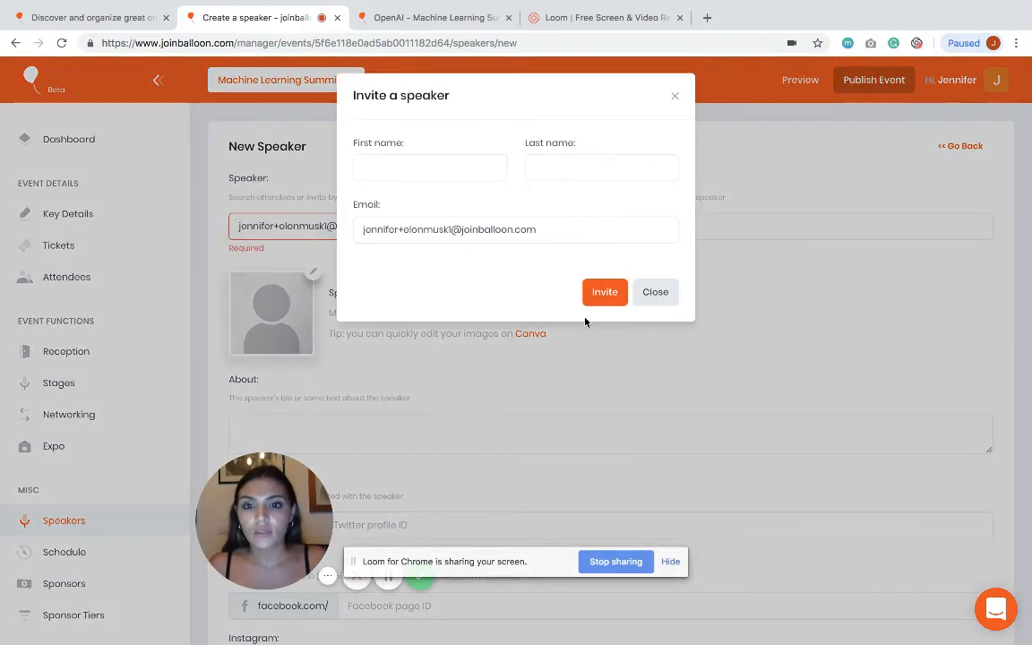
click(595, 291)
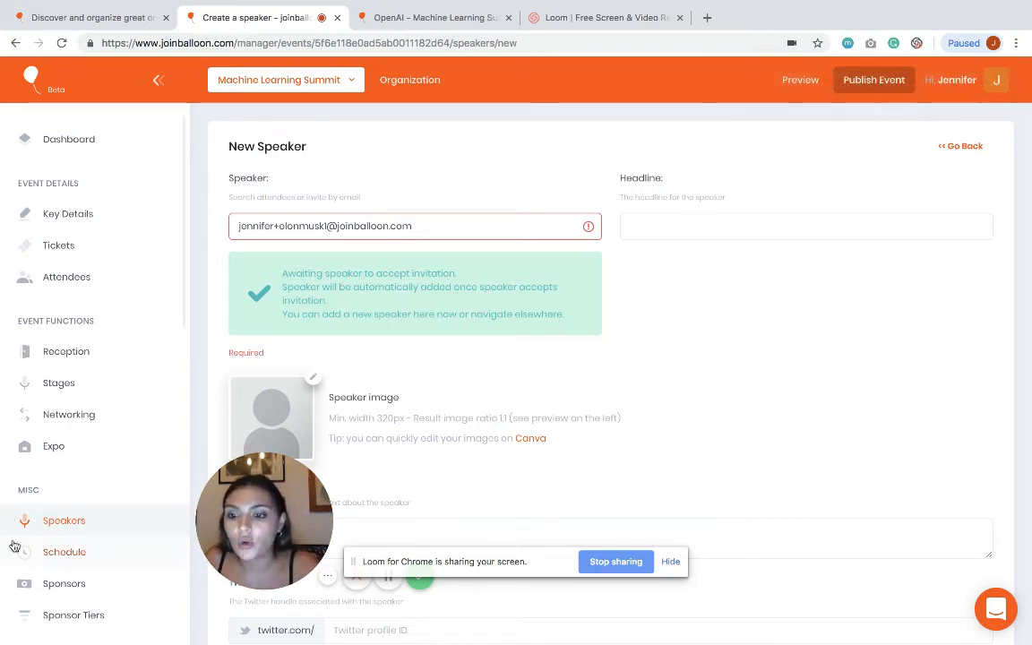
scroll(54, 502, down, 1)
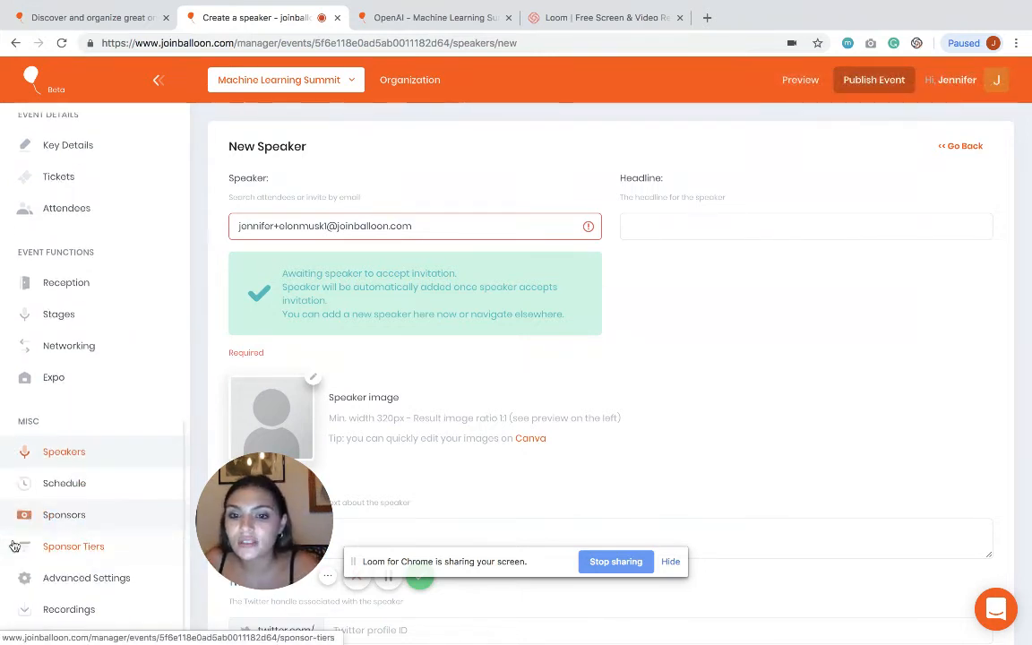
Step: Start a new stage named Main Stage with Microsoft as its sponsor
click(64, 484)
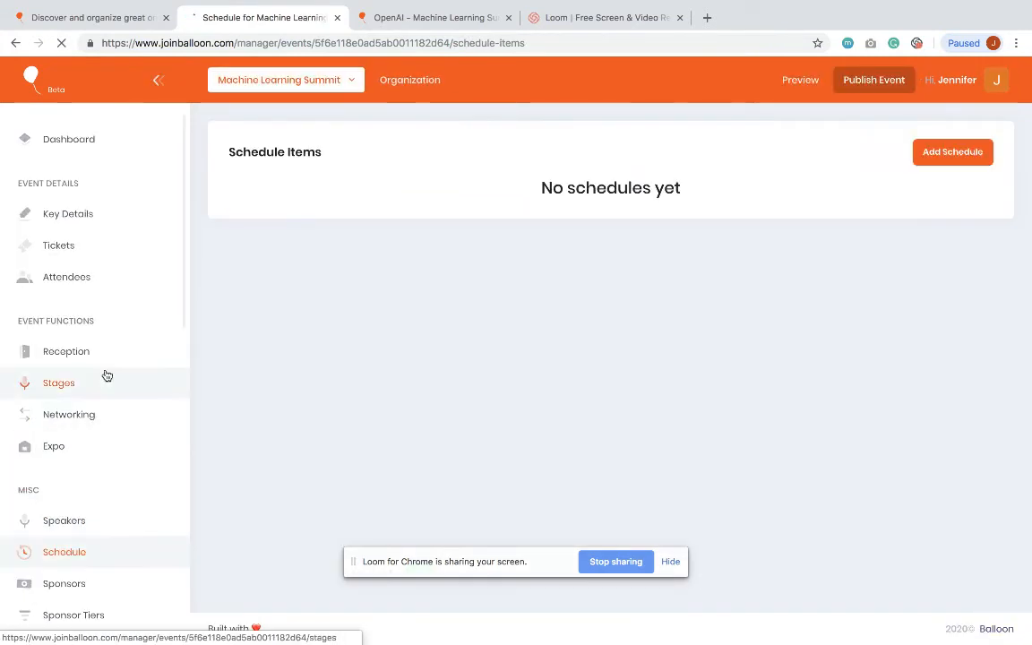
click(98, 376)
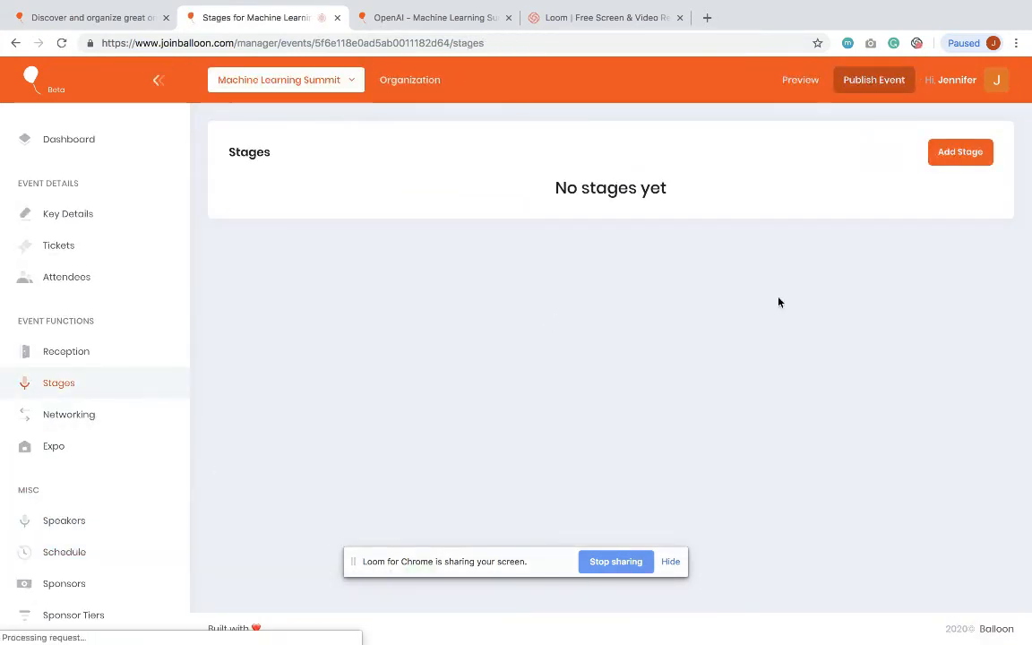
click(959, 157)
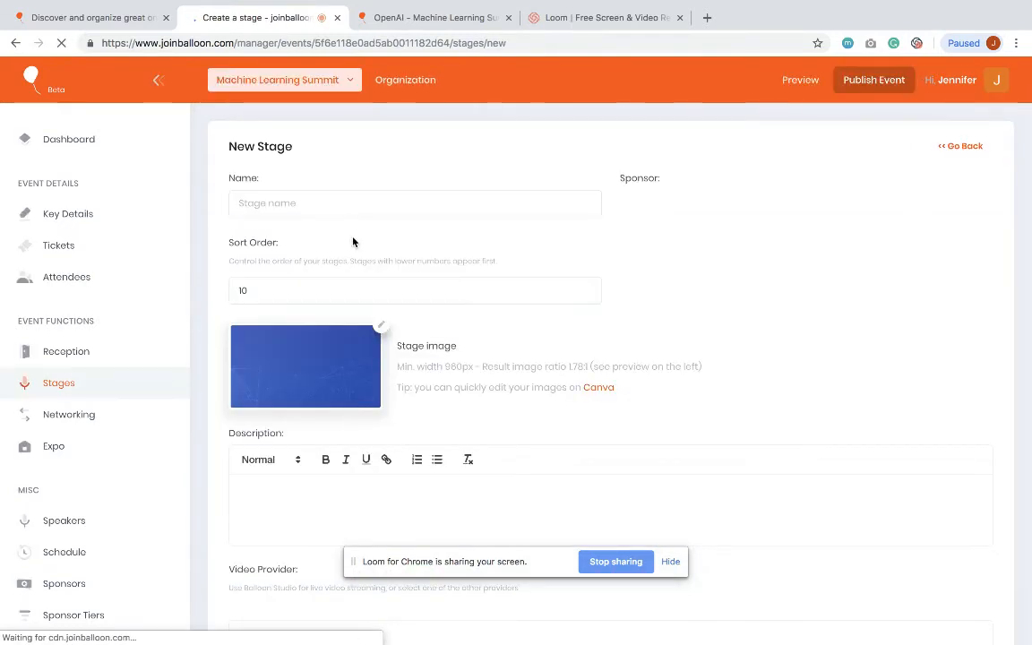
click(306, 204)
text(Main Stage)
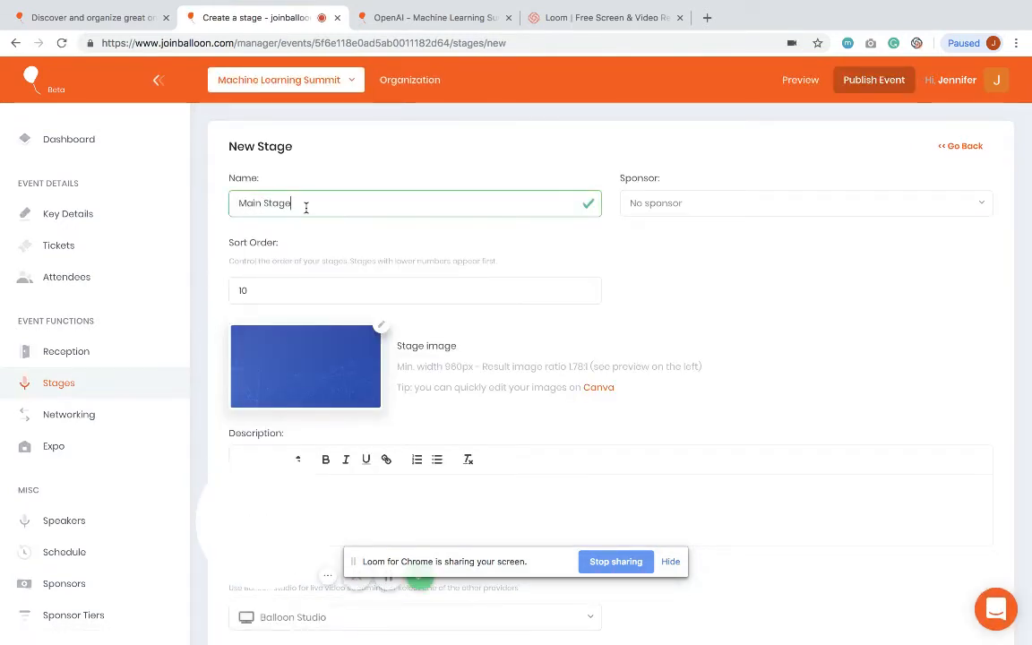
click(787, 204)
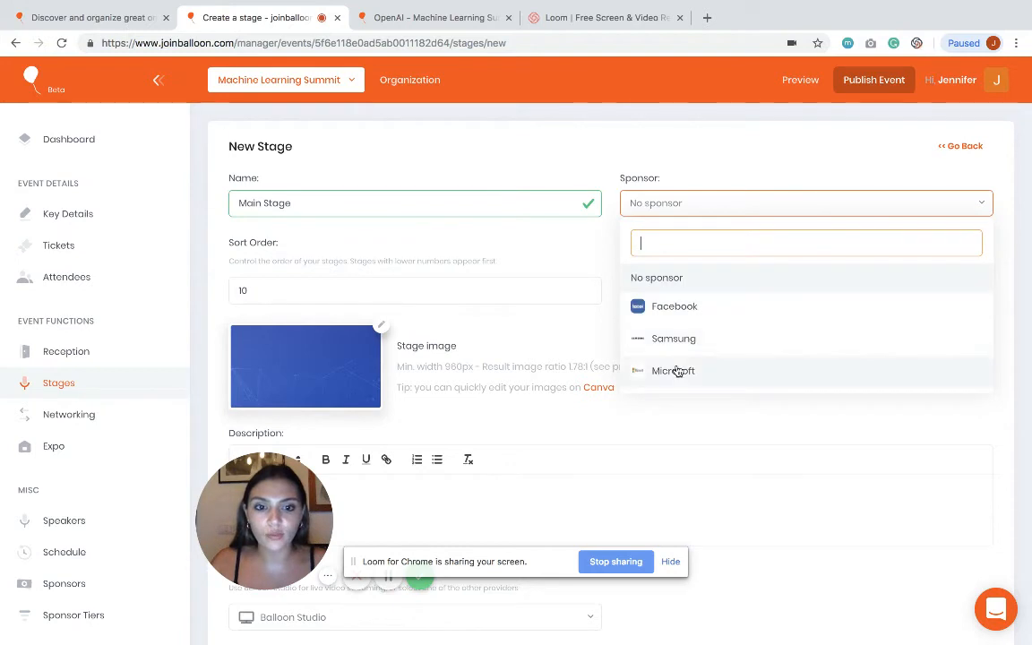
click(679, 370)
Step: Use the photo from the Stages folder, keep Balloon Studio video, and create the stage
click(381, 325)
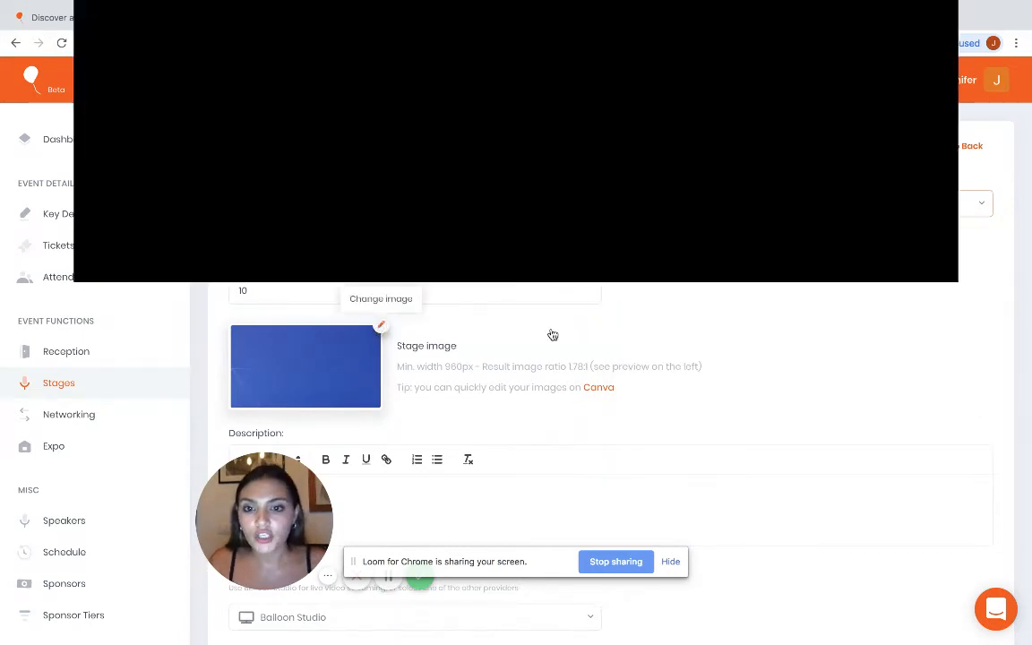
click(528, 12)
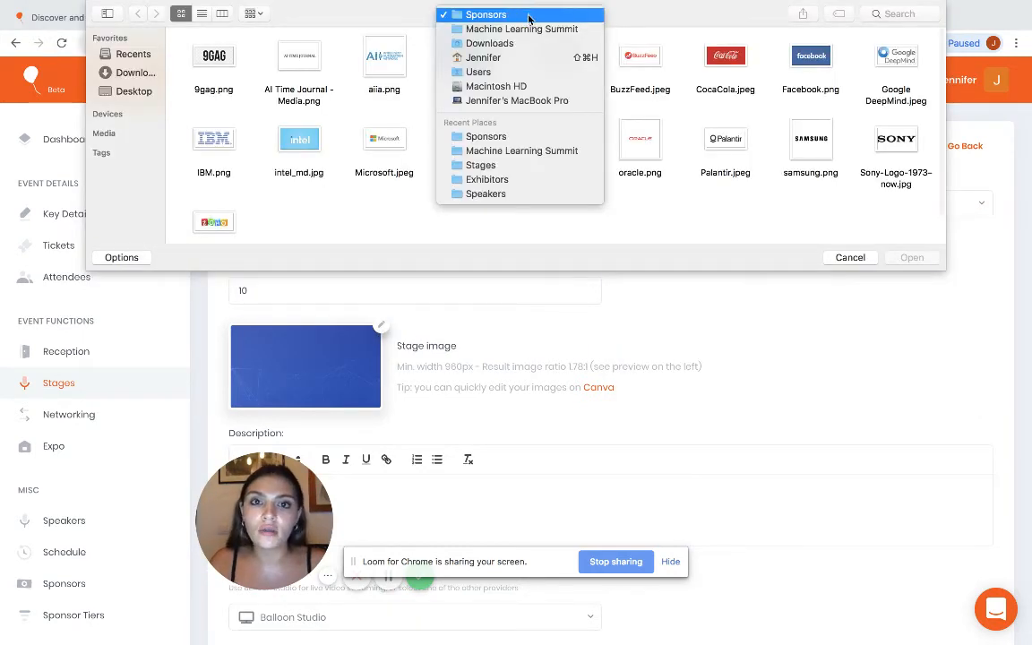
click(527, 28)
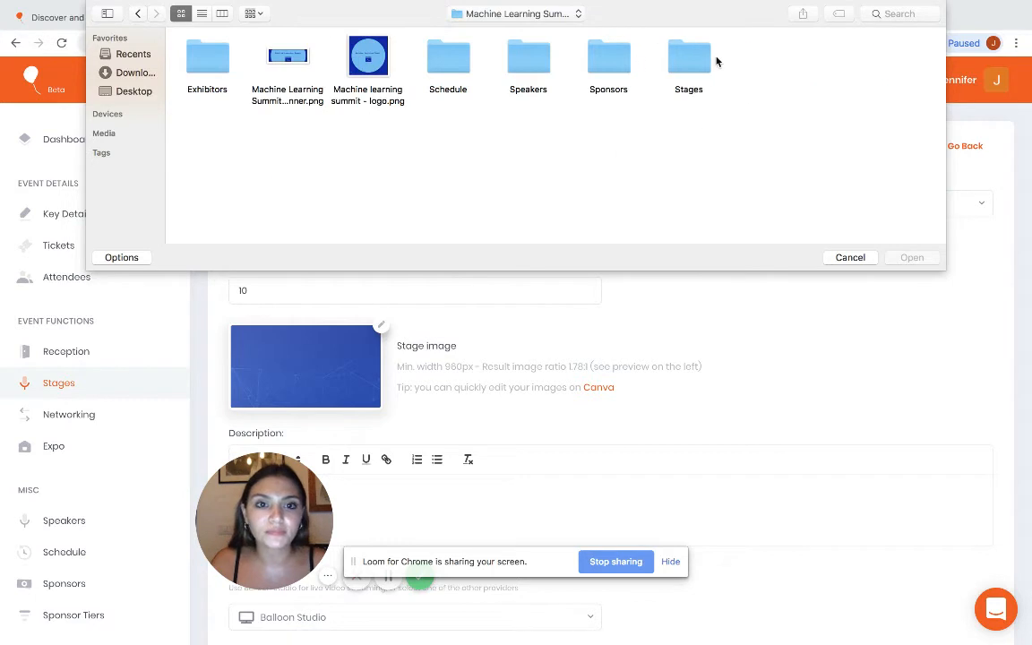
double_click(689, 57)
double_click(359, 63)
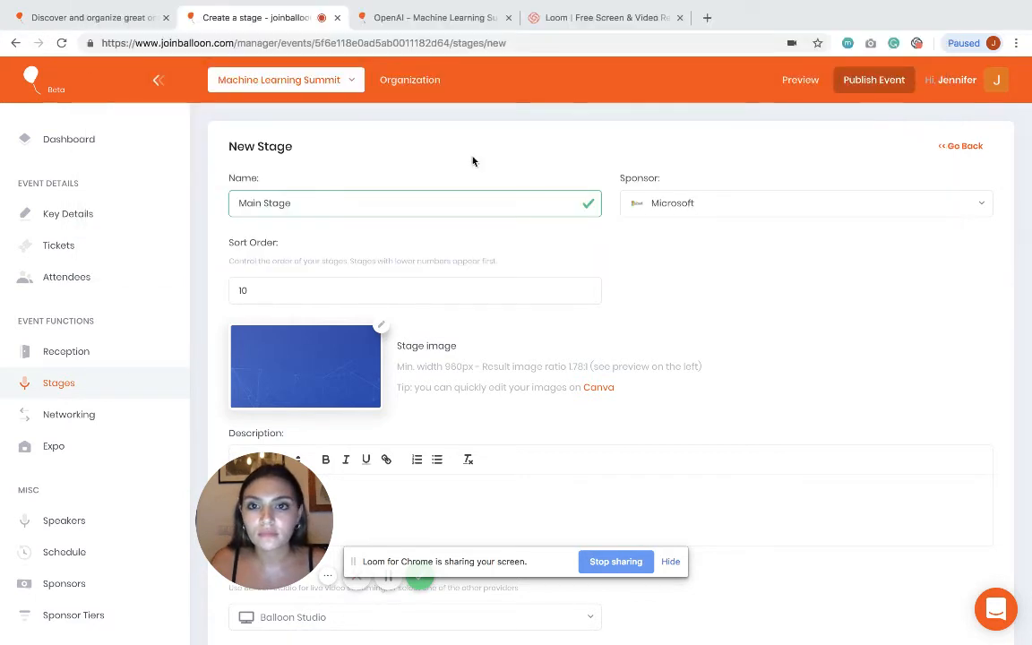
scroll(585, 307, down, 4)
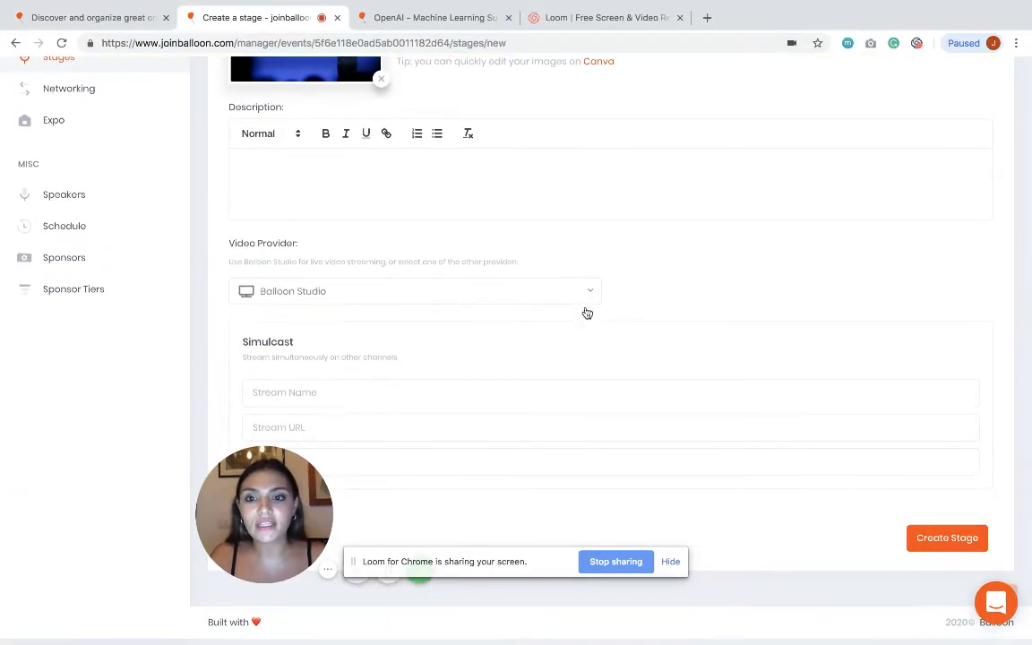
click(489, 295)
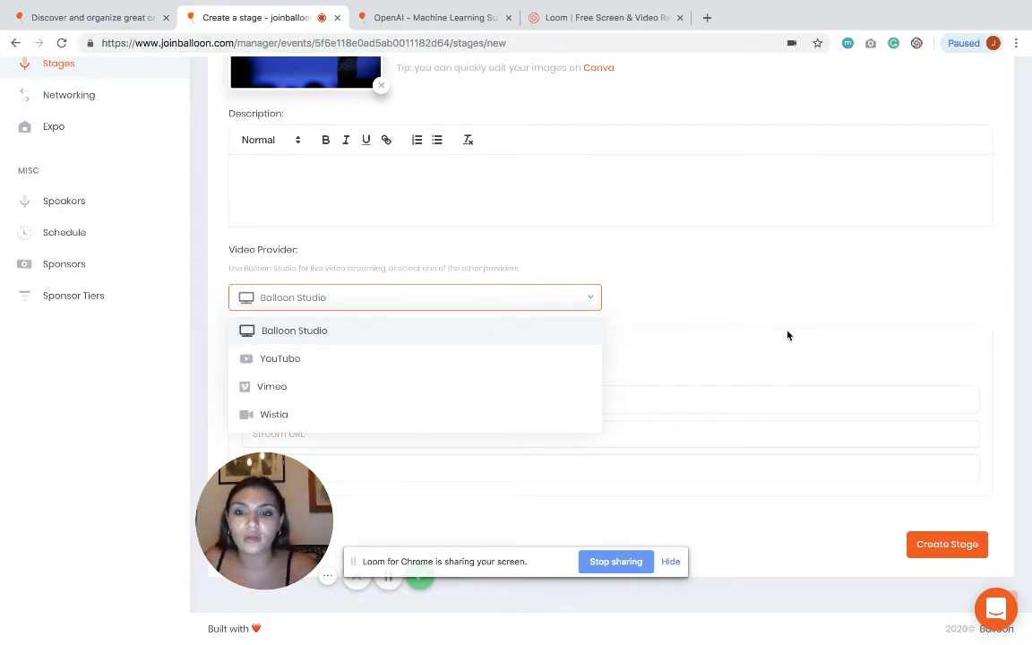
click(507, 290)
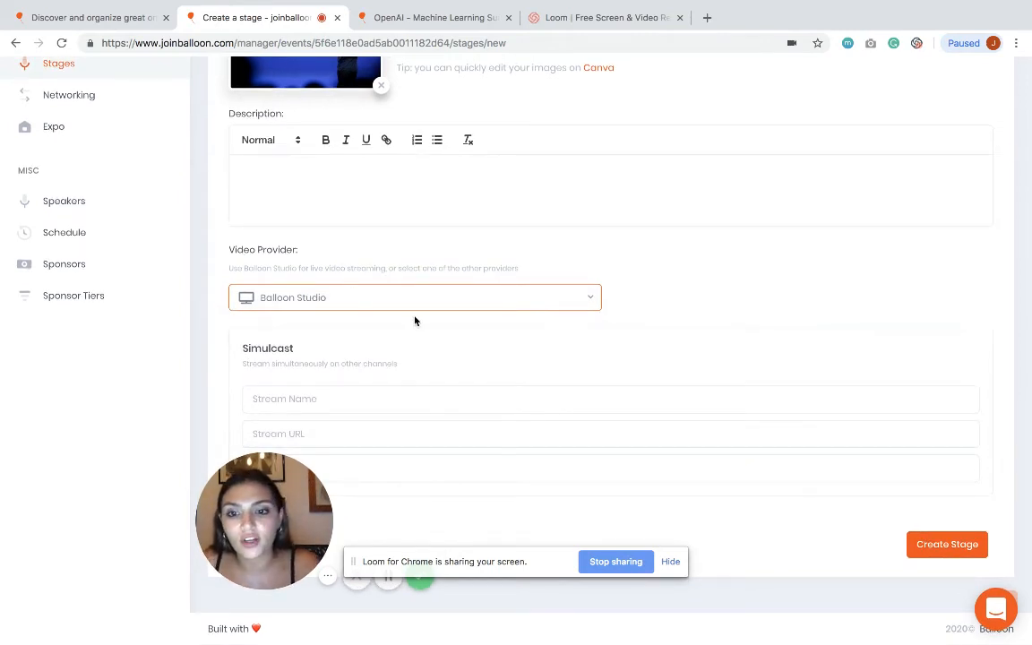
click(918, 542)
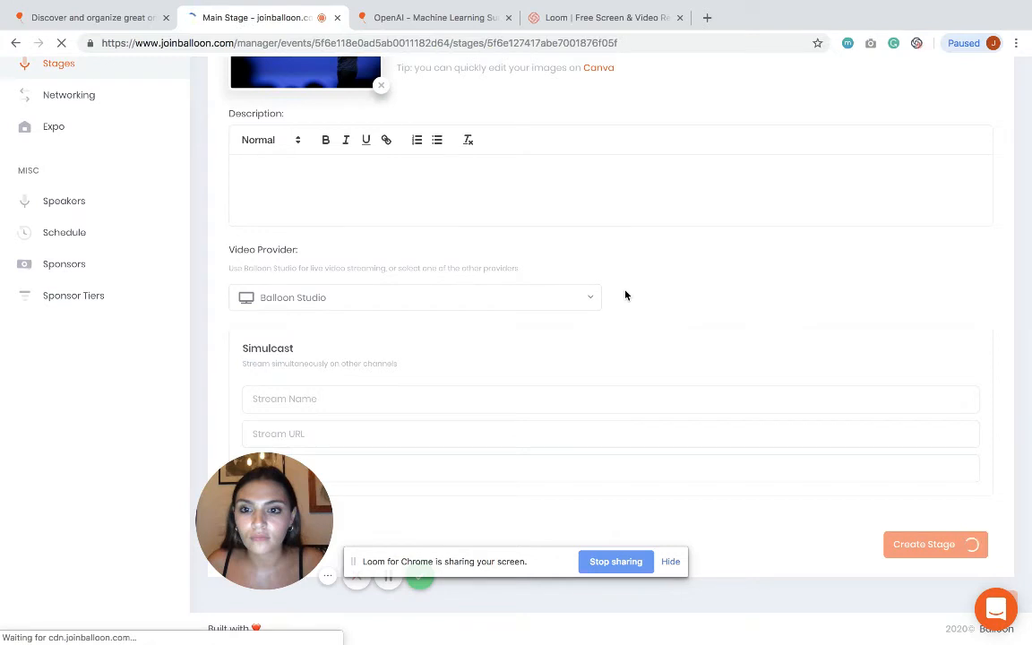
scroll(90, 538, down, 1)
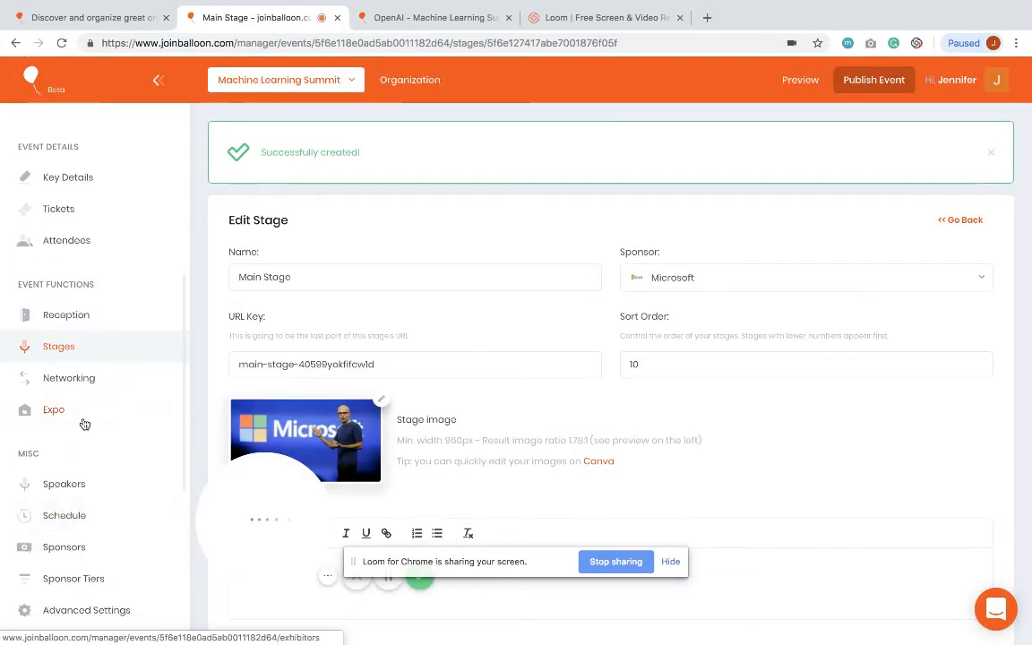
Step: Save Facebook as the networking sponsor, then go to the empty Exhibitors page
click(88, 378)
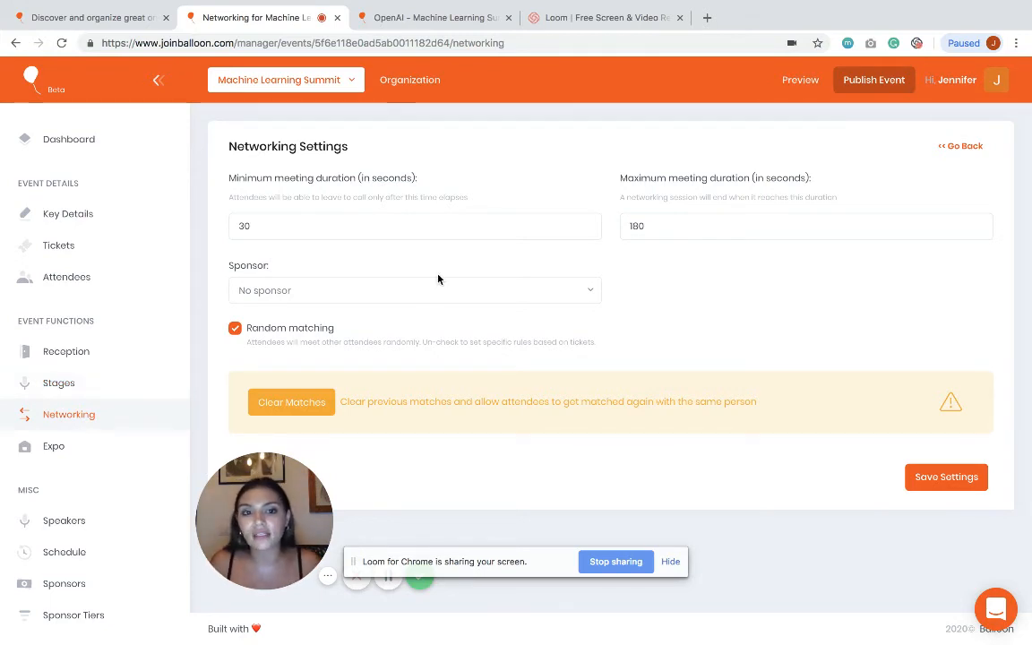
click(407, 295)
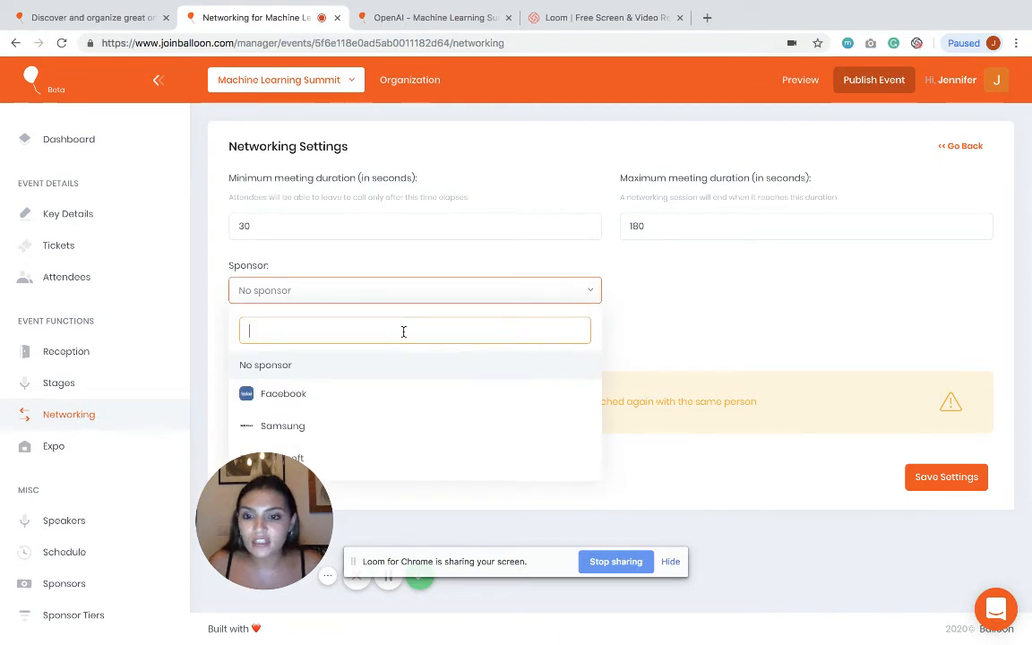
click(300, 400)
click(938, 477)
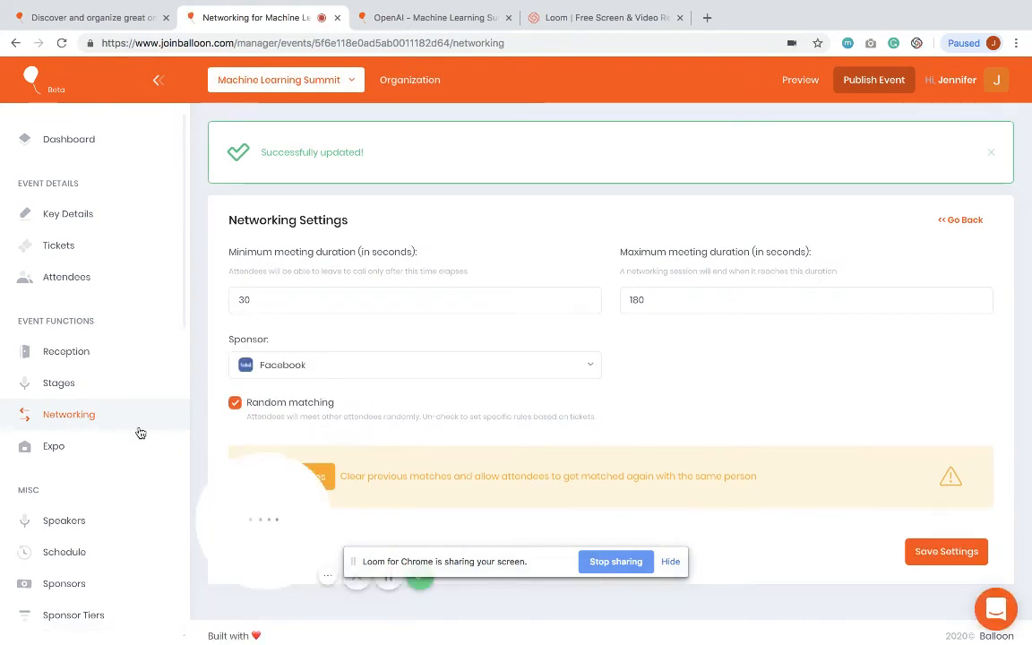
click(85, 453)
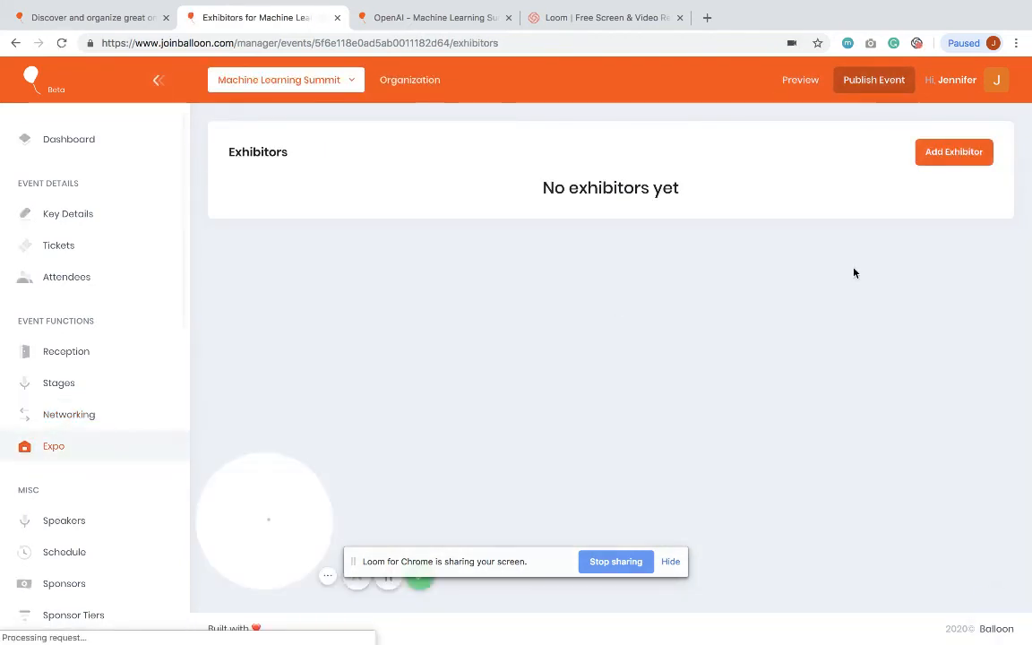
Step: Start an exhibitor named OpenAI in the Premium Plus tier with the OpenAI.png logo
click(923, 156)
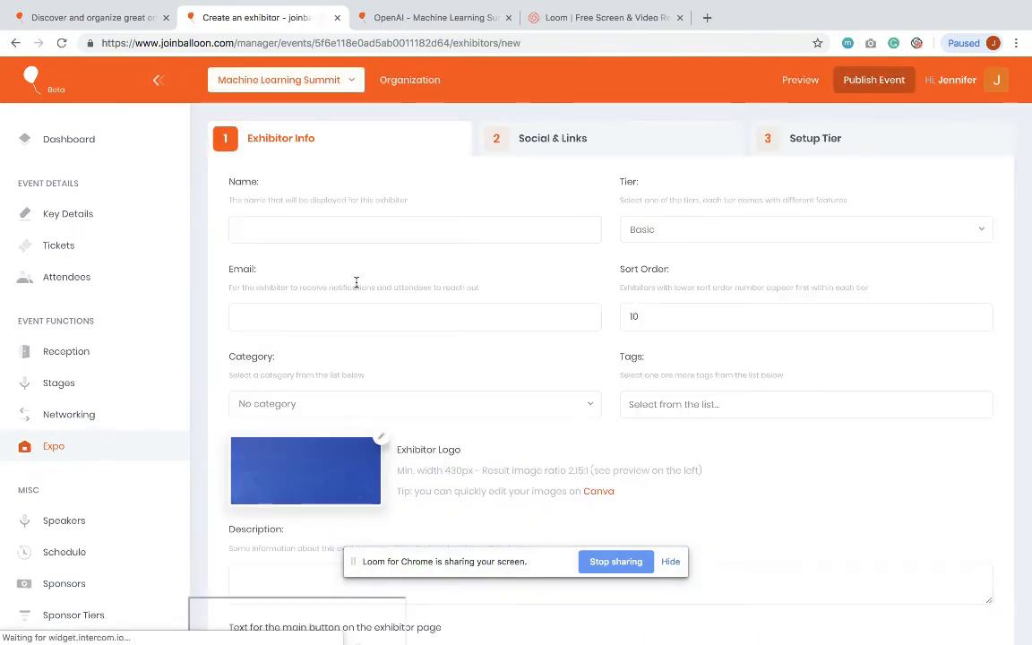
click(288, 231)
text(o)
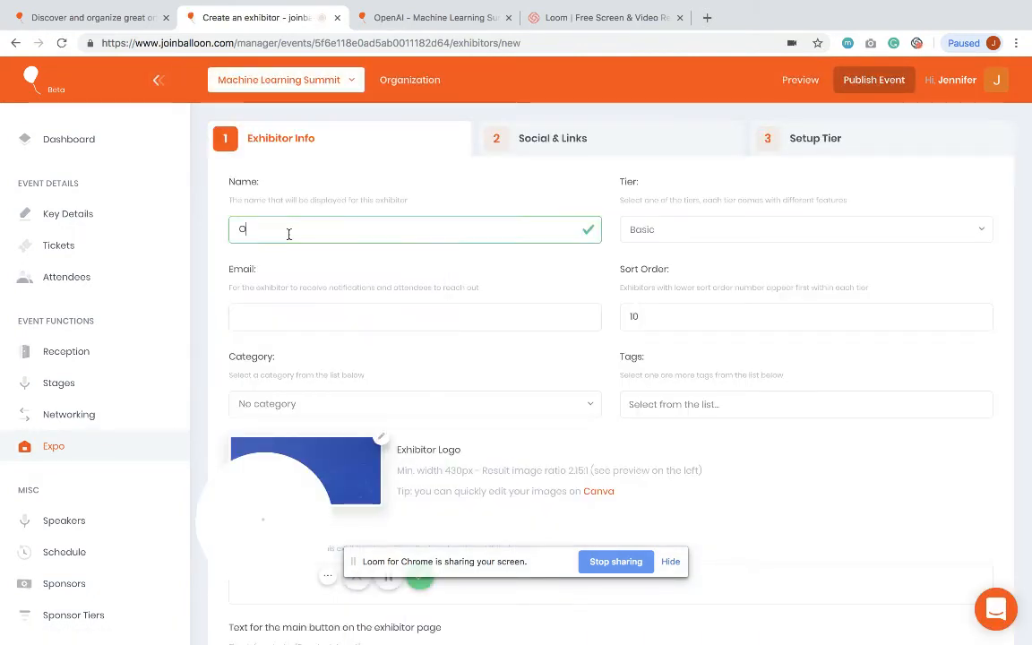
text(penAI)
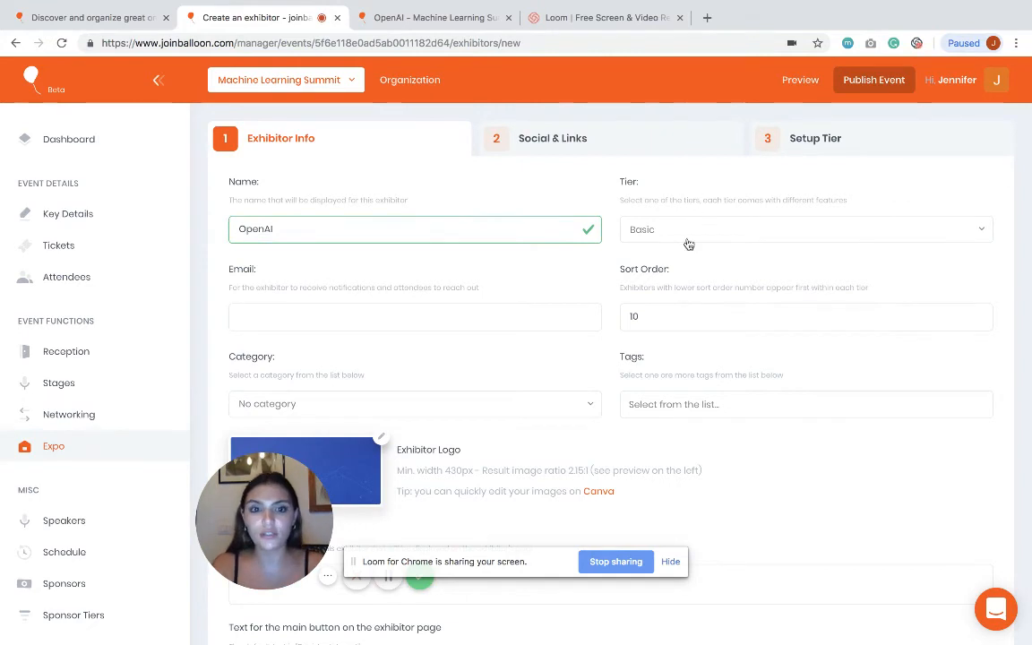
click(676, 238)
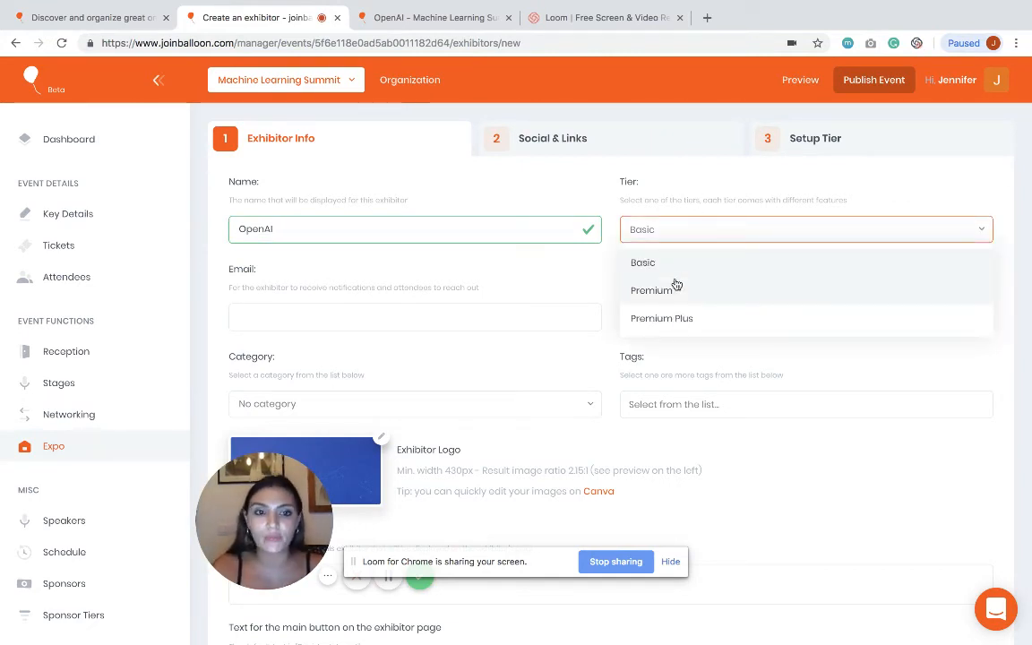
click(668, 328)
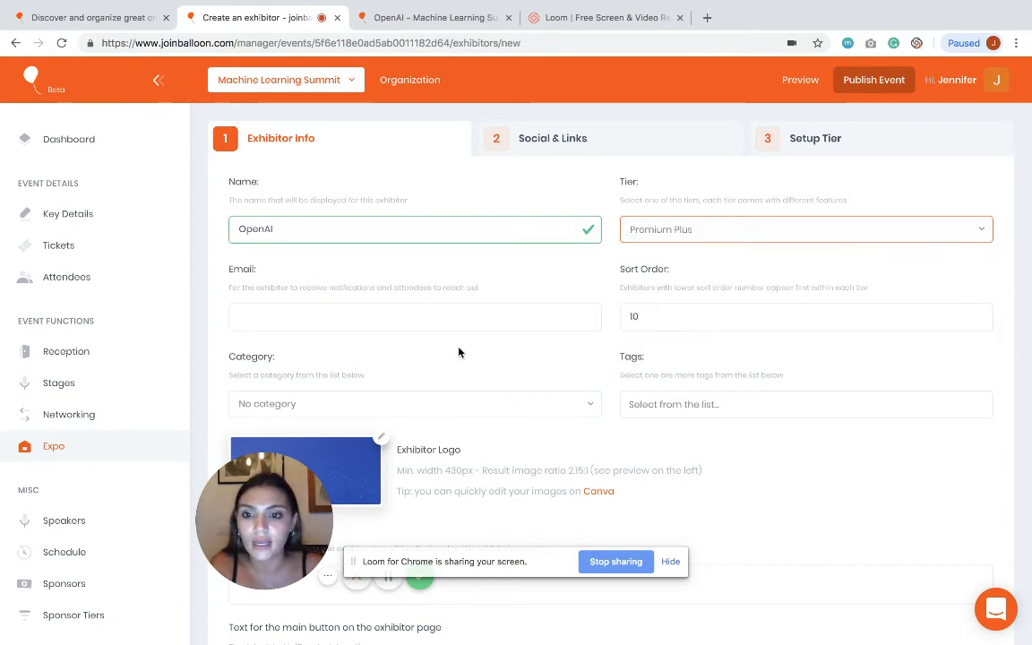
scroll(459, 350, down, 3)
click(382, 249)
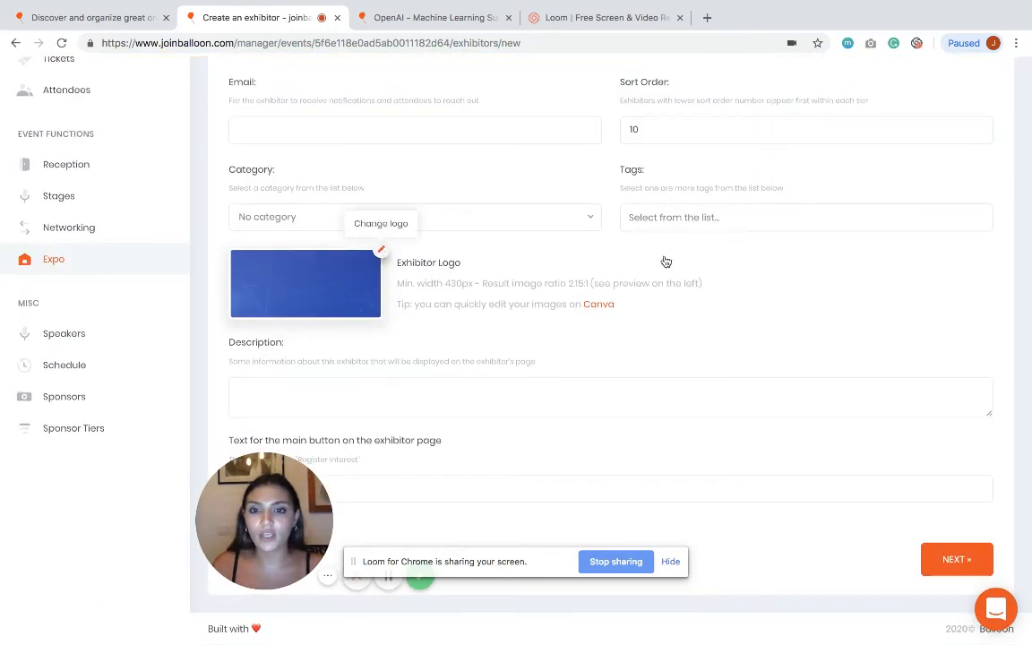
click(469, 15)
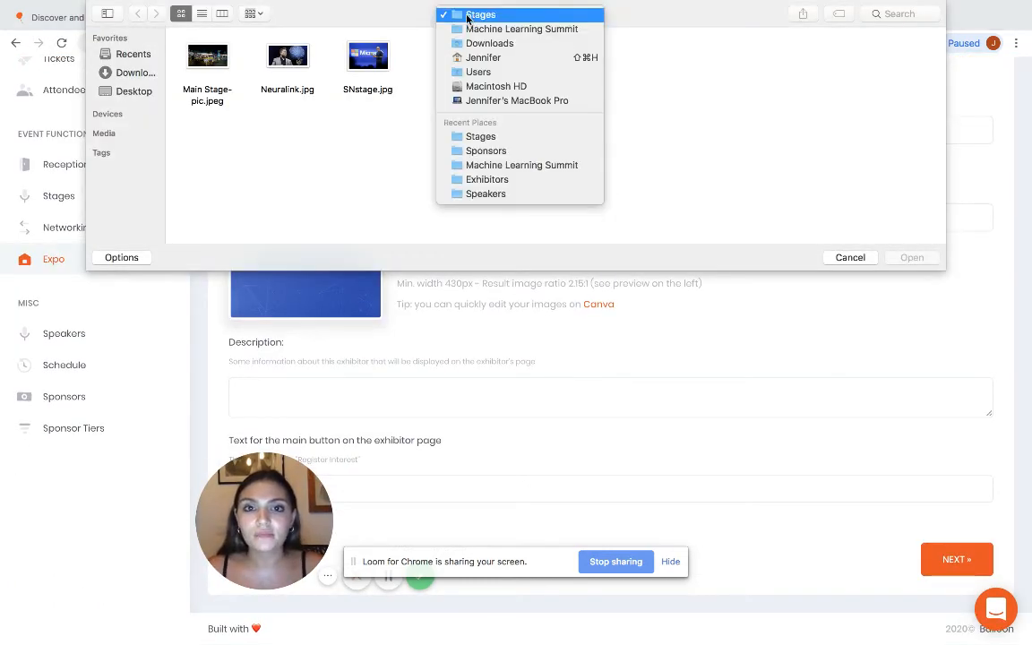
click(484, 29)
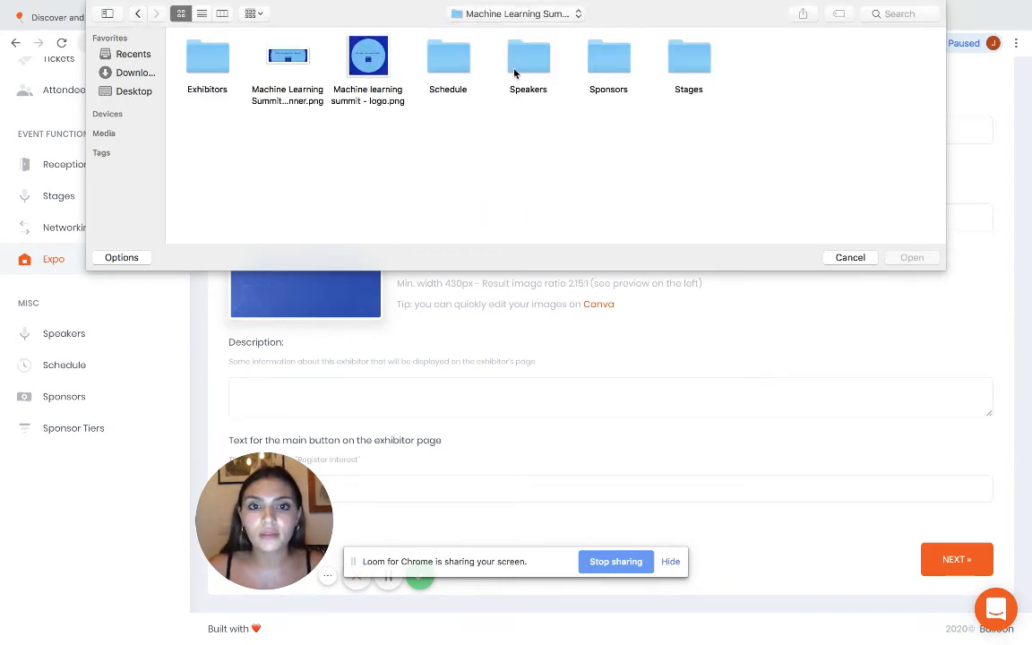
double_click(208, 59)
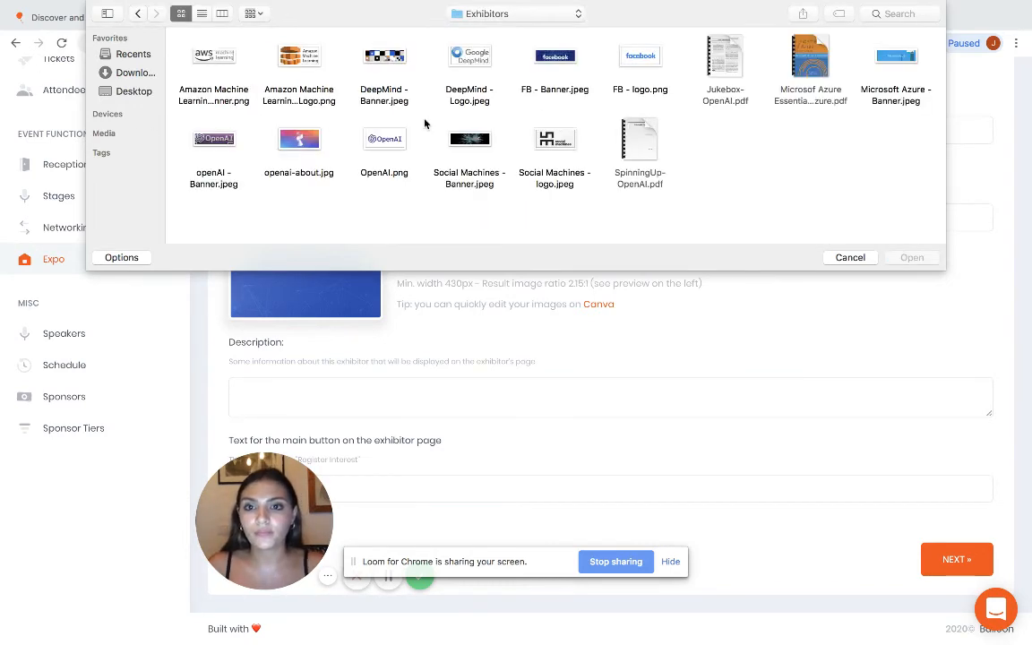
double_click(387, 142)
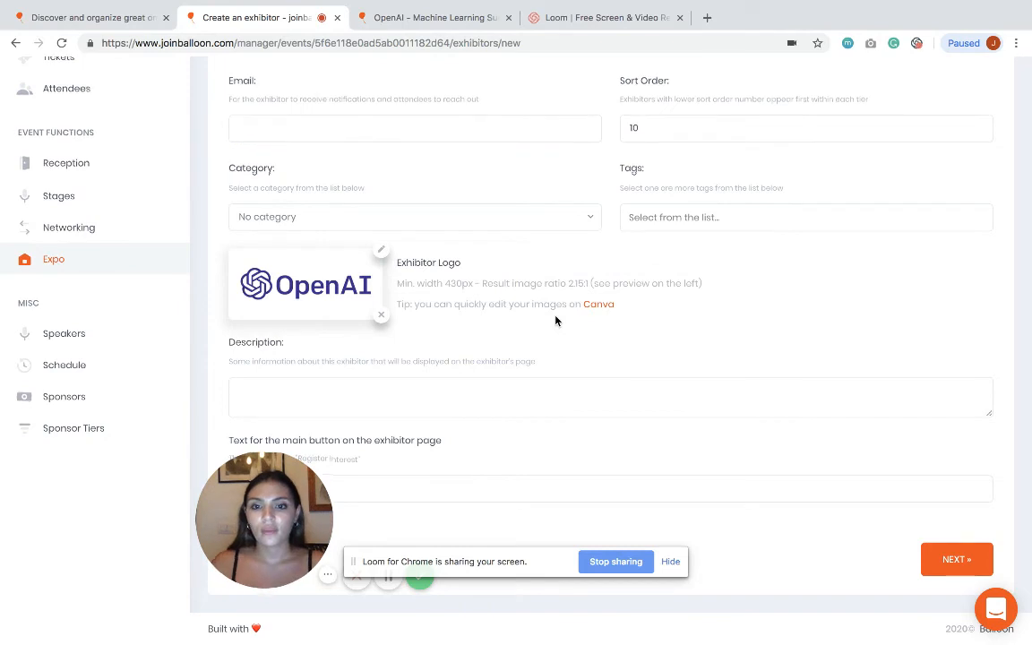
click(974, 560)
Step: Enter the exhibitor's contact e-mail and continue to the tier setup step
click(352, 325)
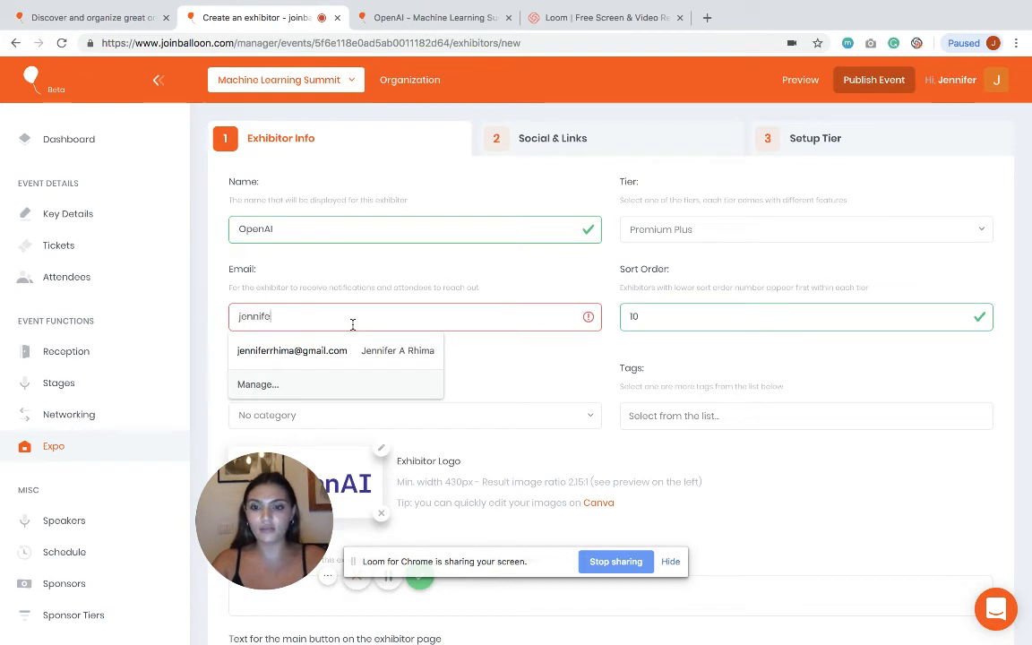
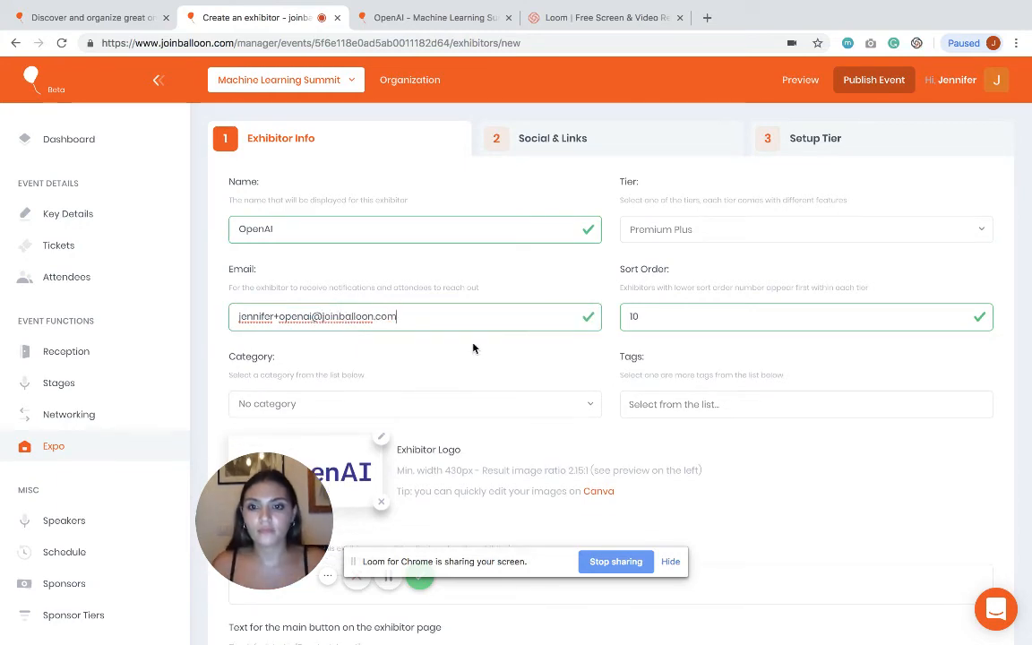
scroll(474, 347, down, 4)
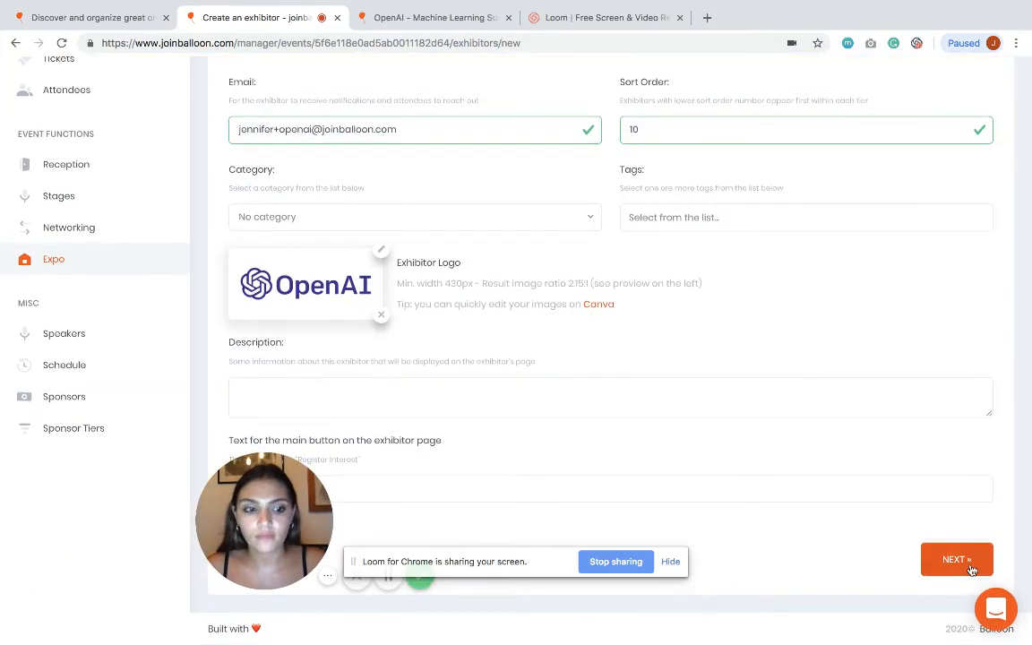
click(972, 568)
scroll(491, 344, down, 3)
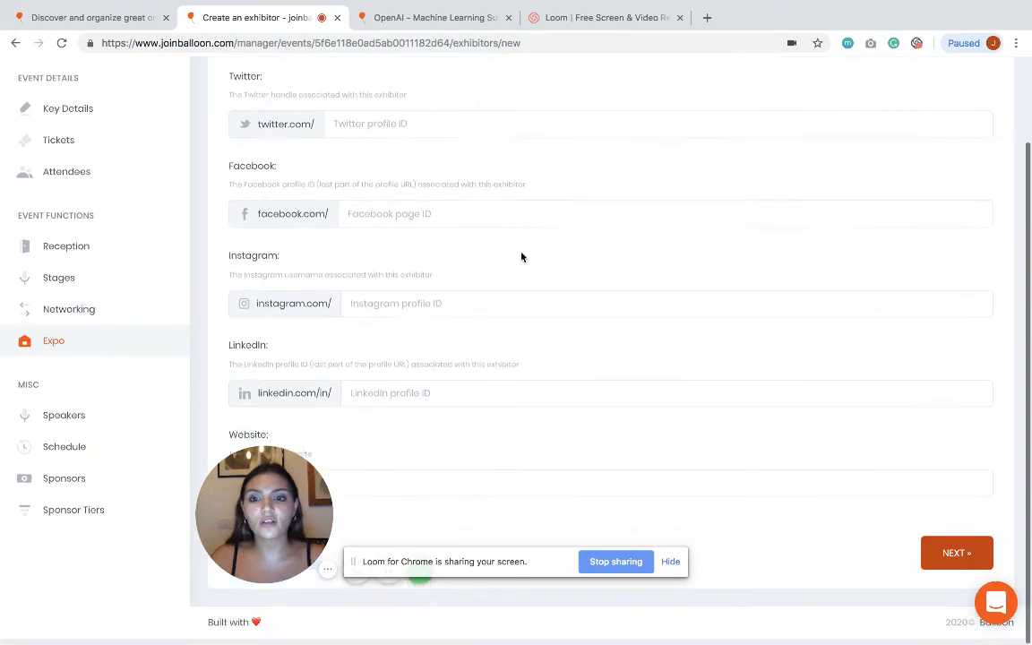
click(971, 575)
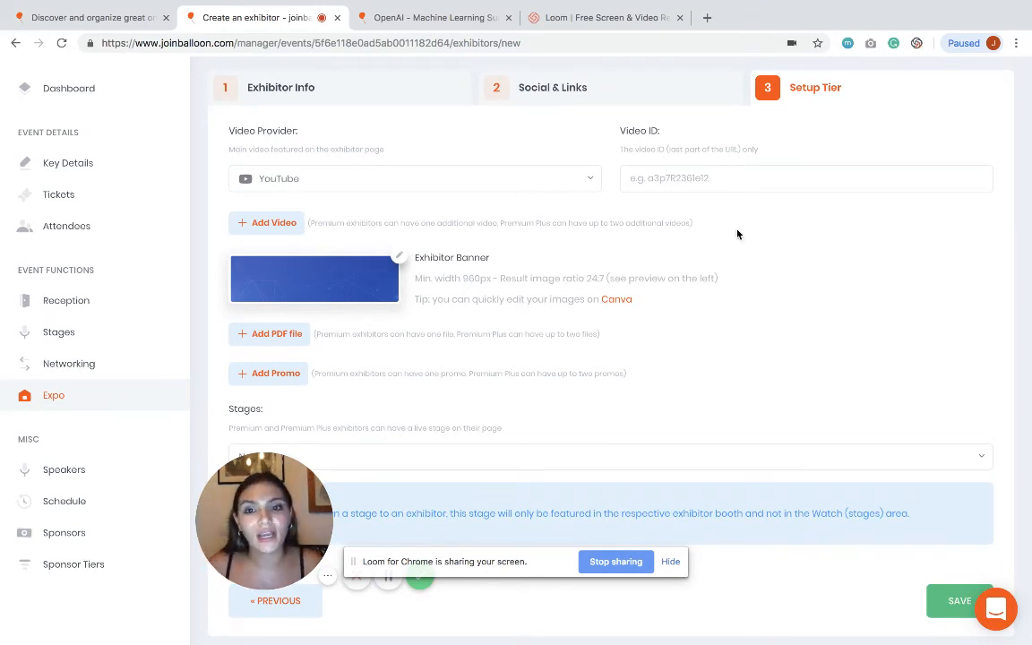
Step: Add openai-Banner.jpeg as the banner and SpinningUp-OpenAI.pdf as the download, then save
click(400, 259)
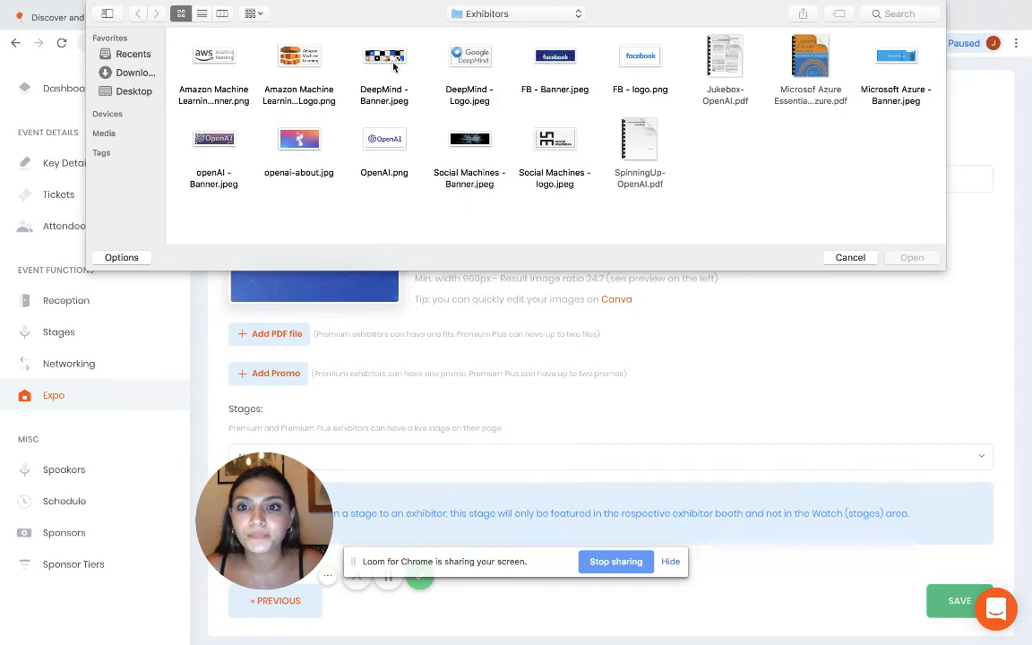
double_click(215, 148)
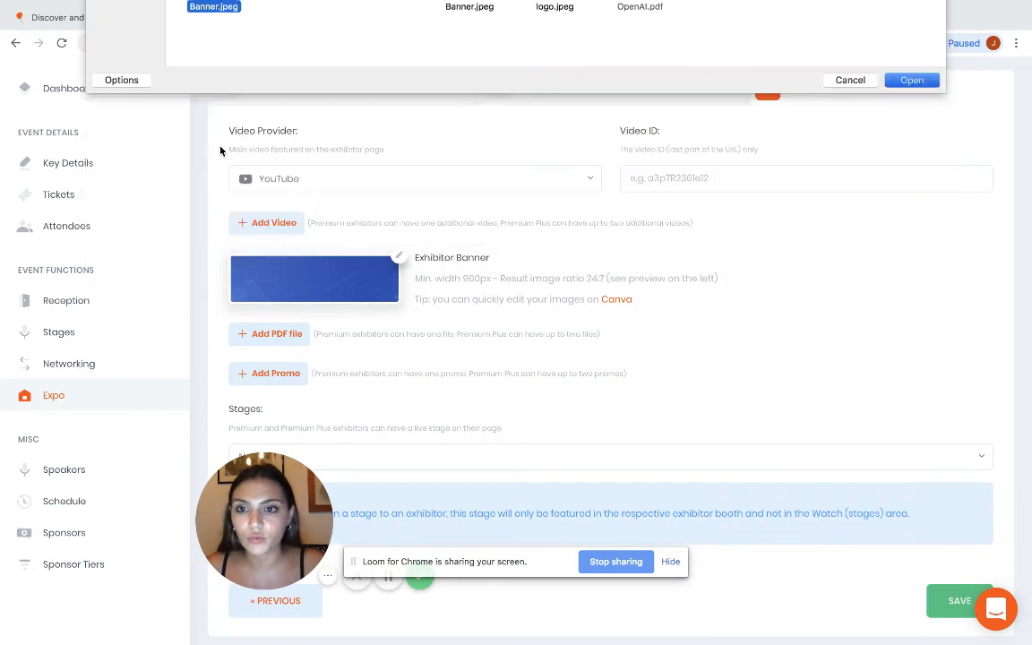
scroll(600, 325, down, 1)
click(288, 293)
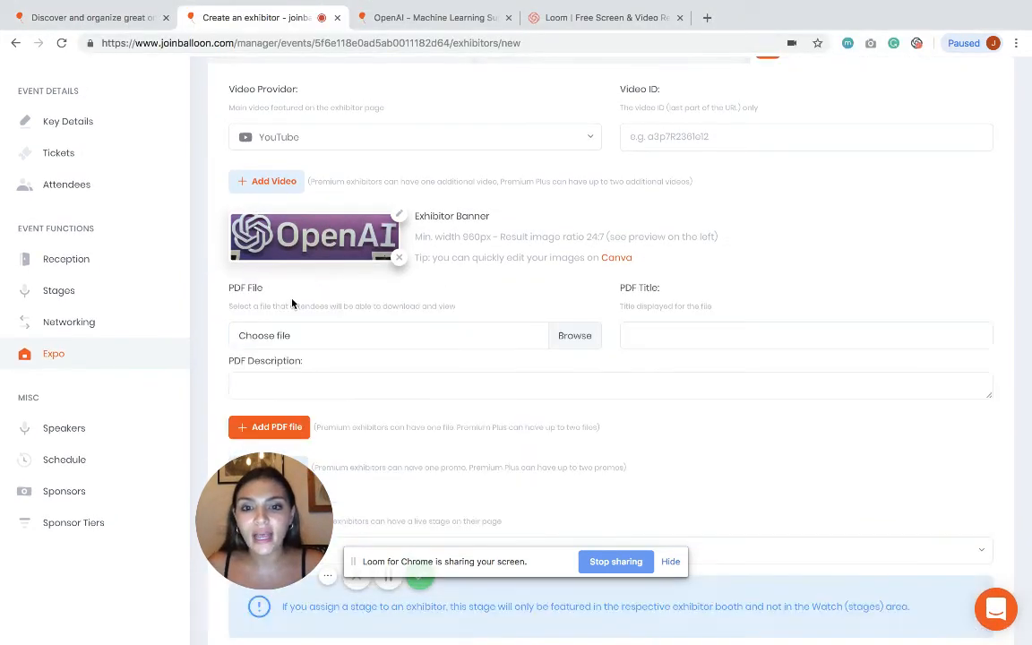
click(583, 338)
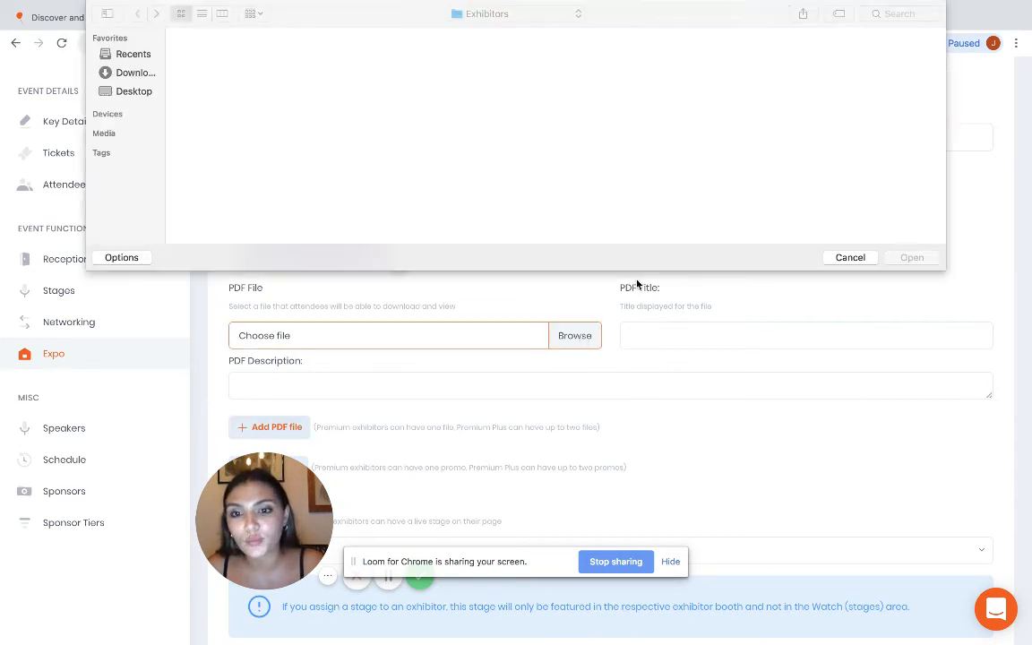
double_click(639, 141)
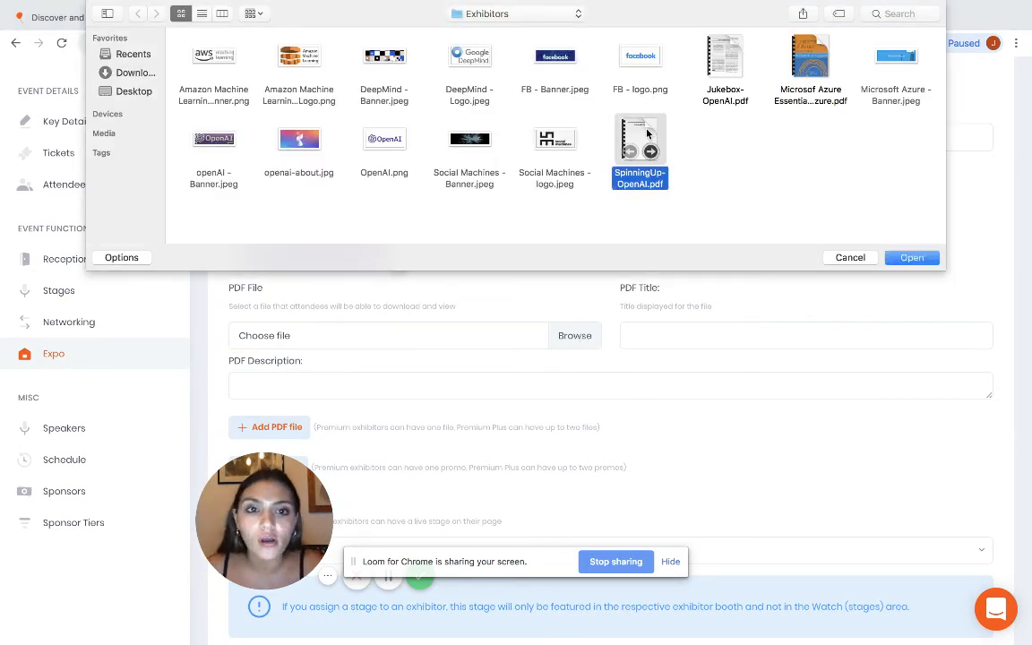
scroll(648, 437, down, 3)
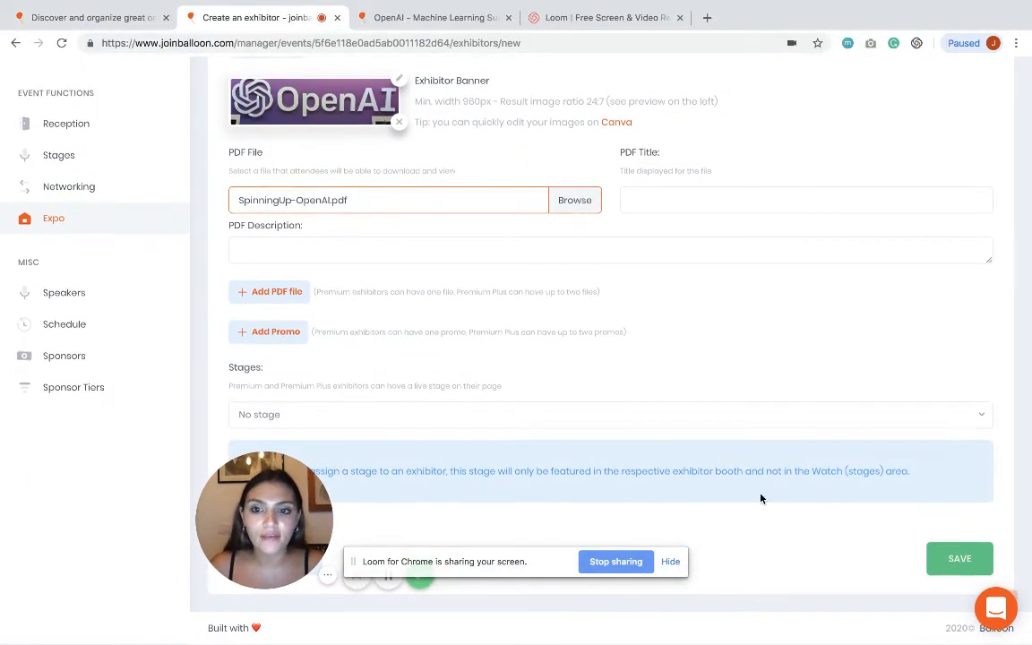
click(967, 557)
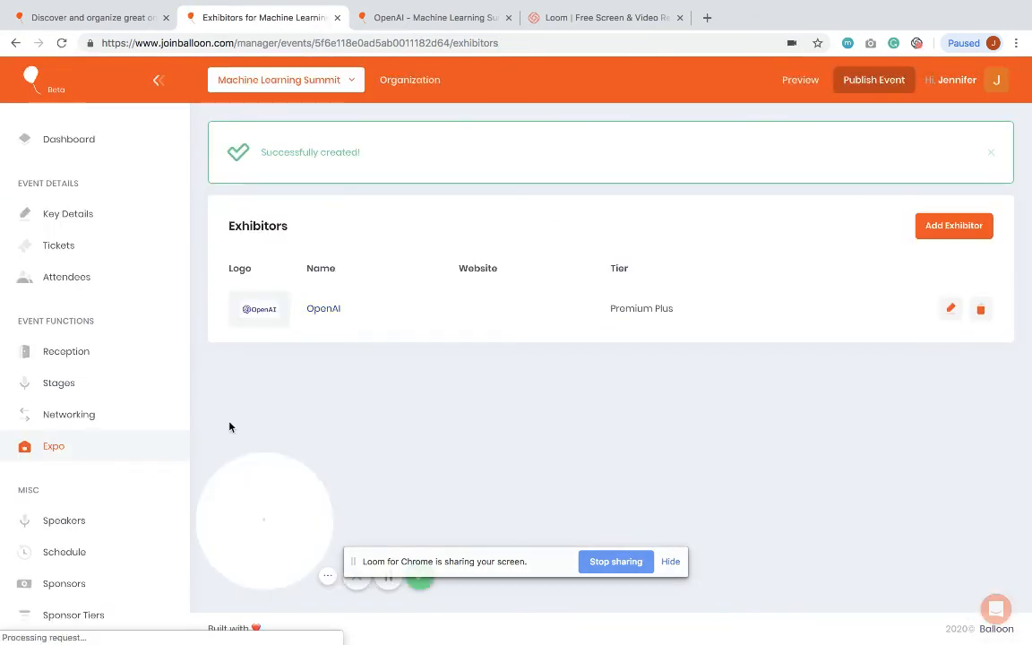
Step: Look over the event home page and open the attendee preview
scroll(92, 458, down, 1)
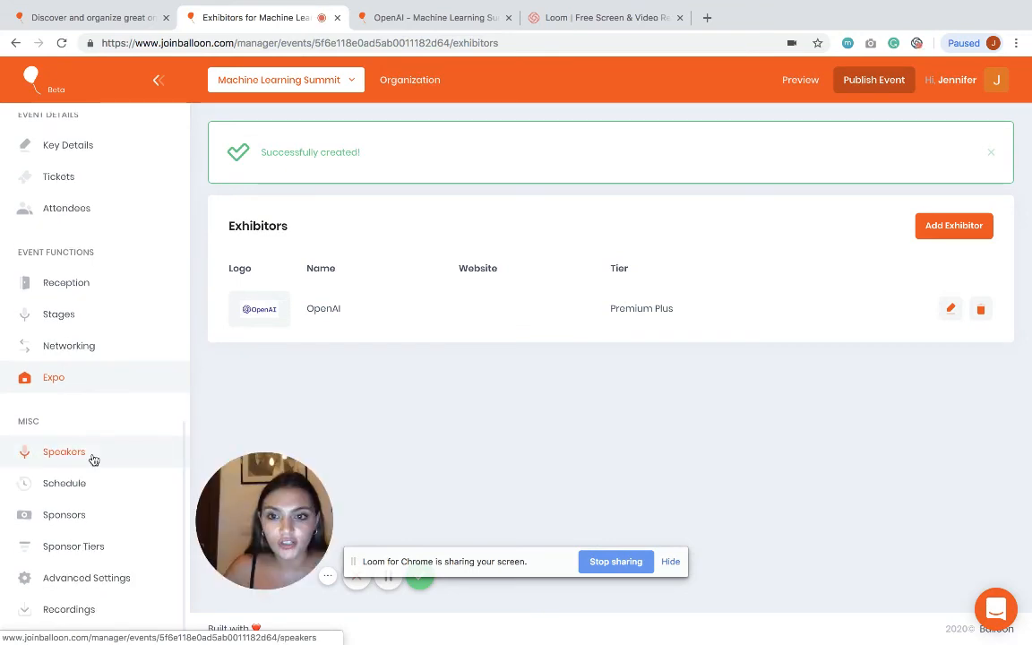
scroll(92, 459, up, 1)
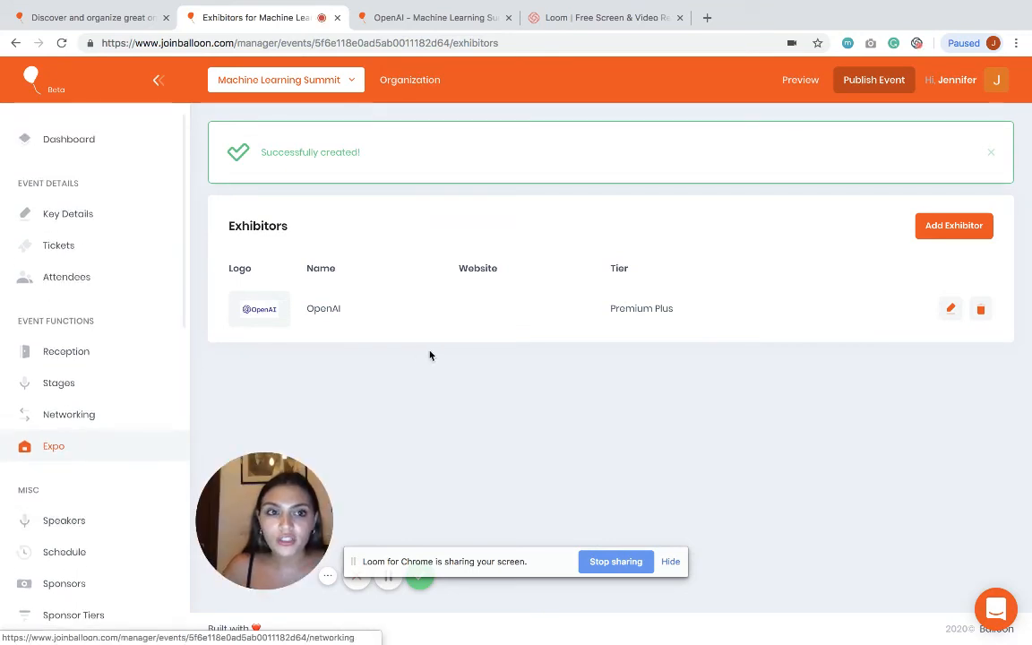
click(801, 82)
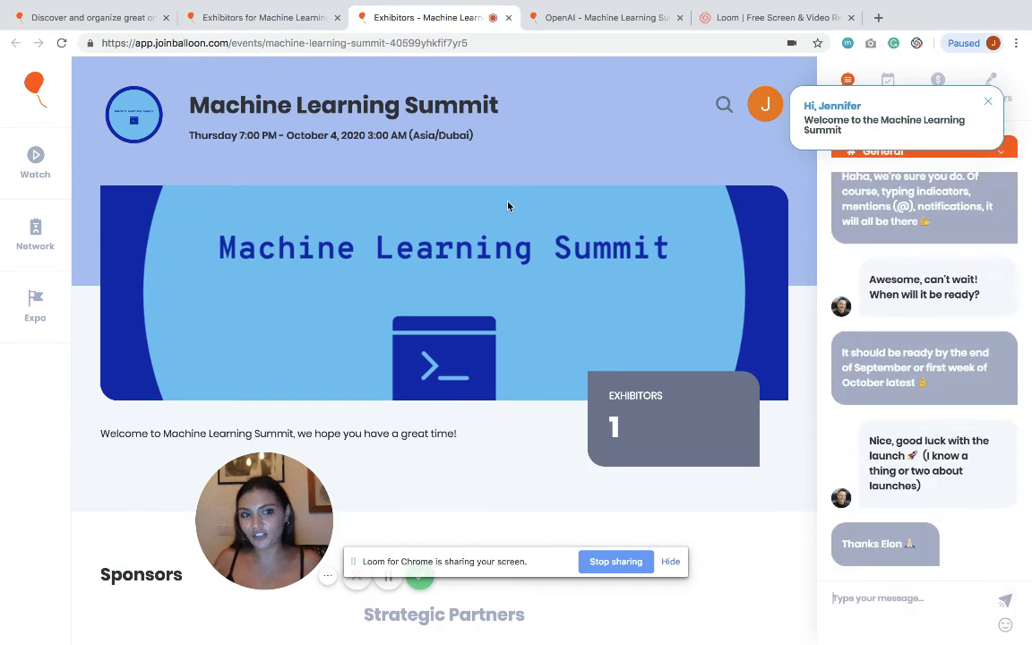
Step: Browse the Sponsors and Exhibitions listings, then open the Watch page showing Main Stage
scroll(495, 204, down, 3)
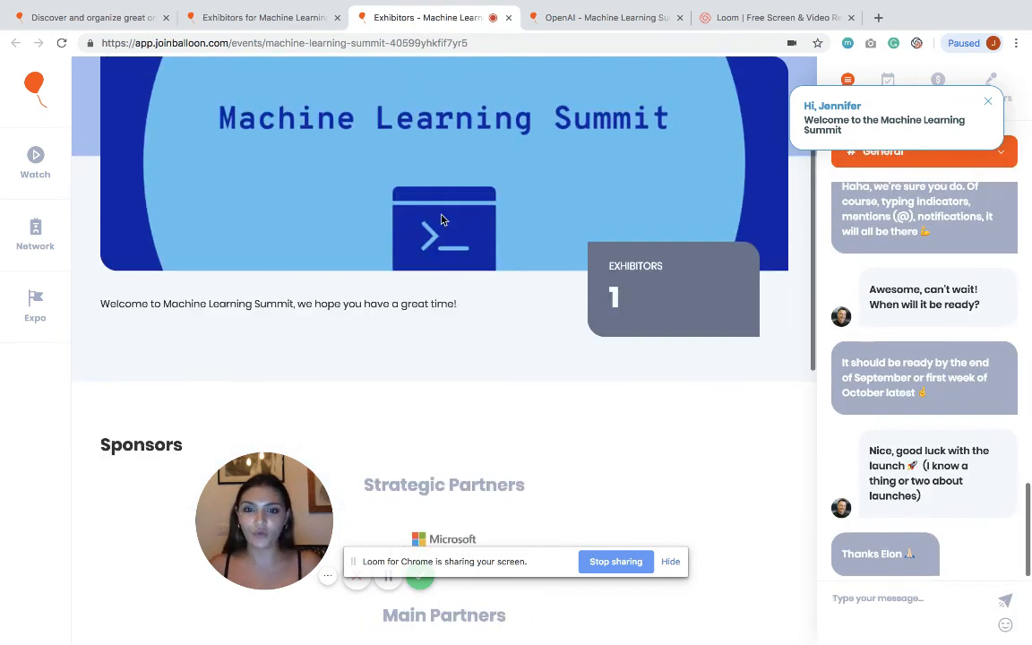
scroll(314, 282, down, 2)
scroll(314, 281, down, 6)
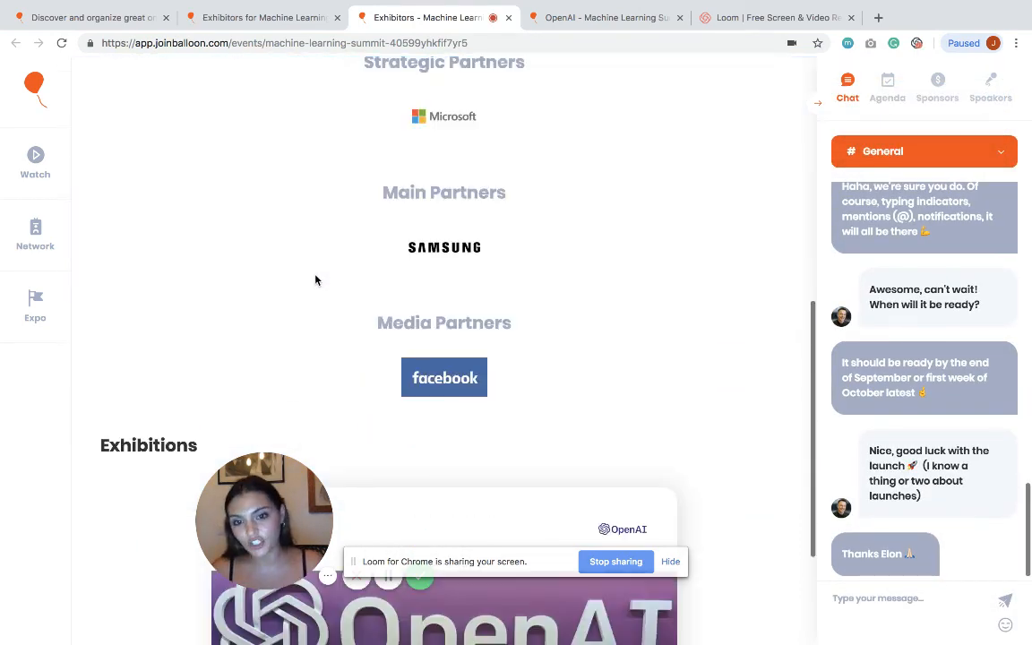
scroll(427, 201, up, 10)
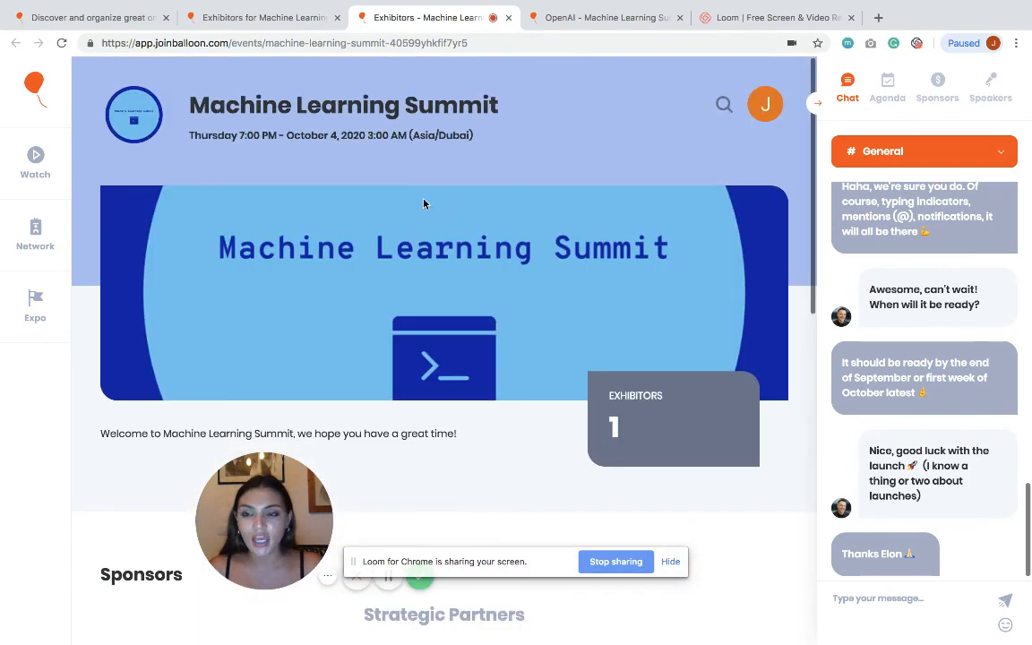
click(36, 159)
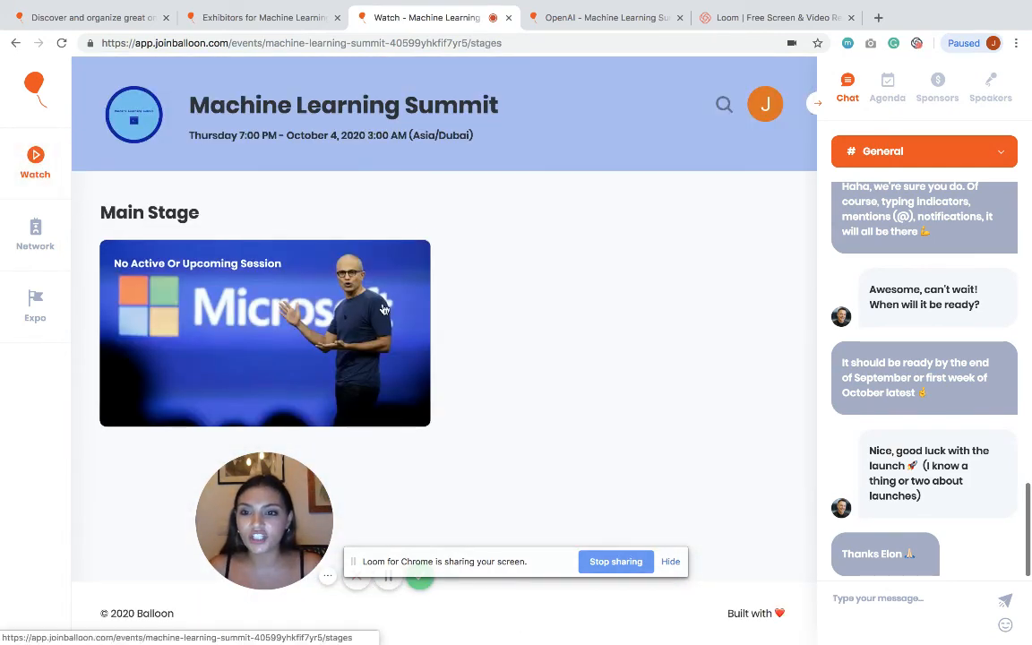
Step: Join the Main Stage session and float grinning, heart-eyes and laughing emoji reactions over it
click(231, 284)
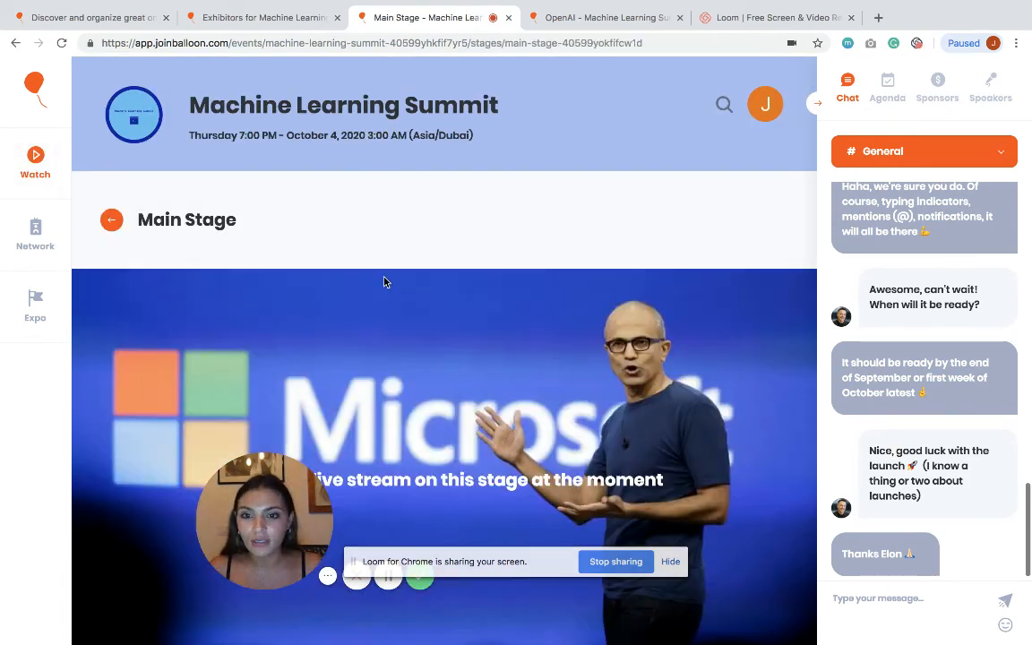
scroll(387, 280, down, 3)
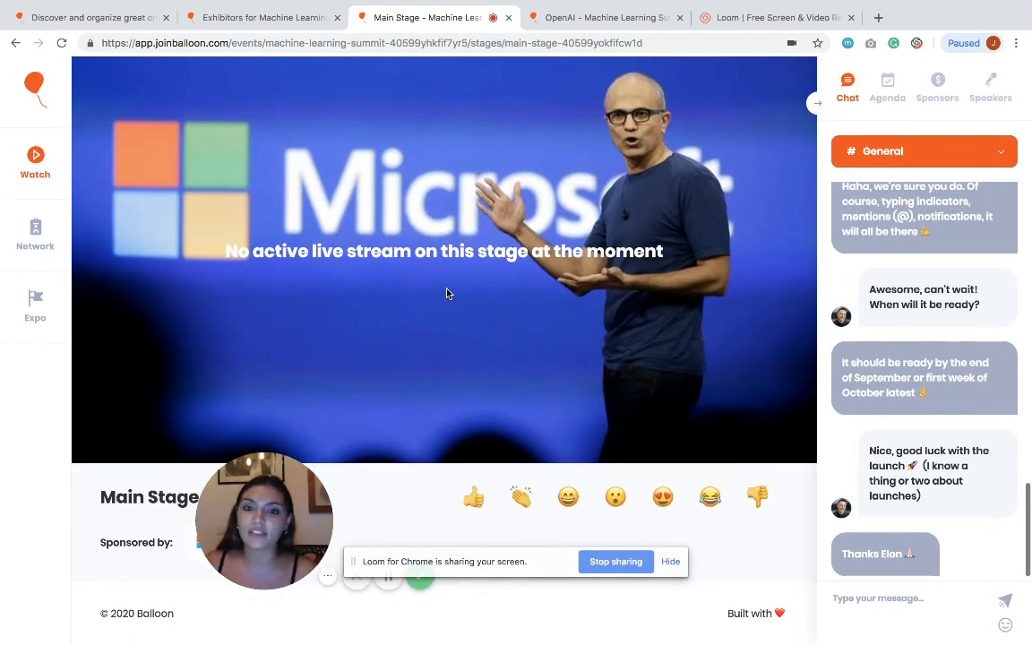
click(568, 497)
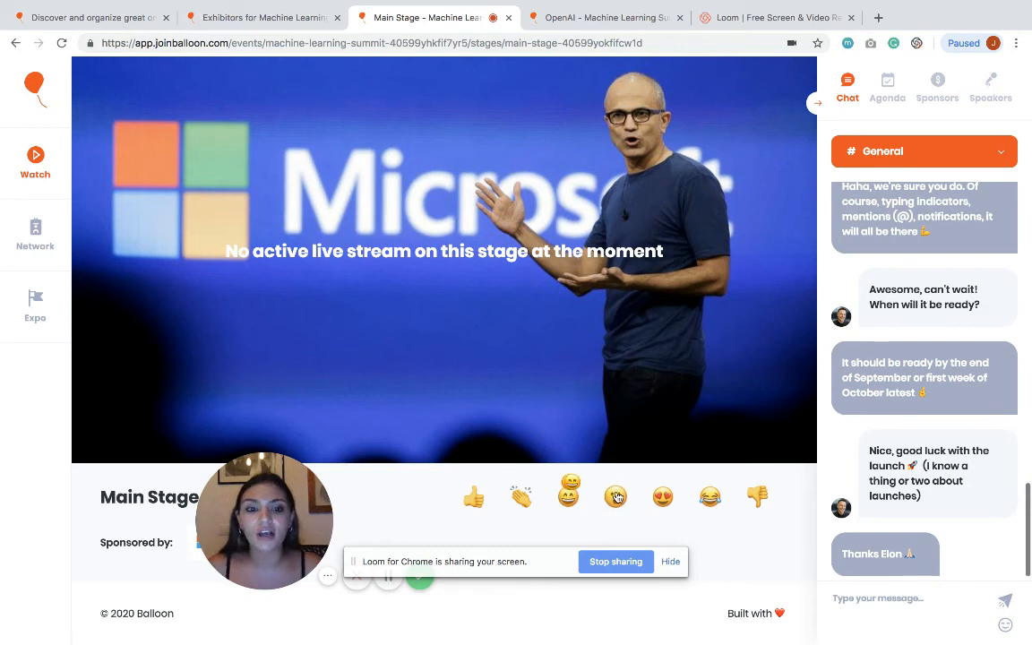
click(665, 498)
click(709, 498)
click(709, 499)
click(657, 503)
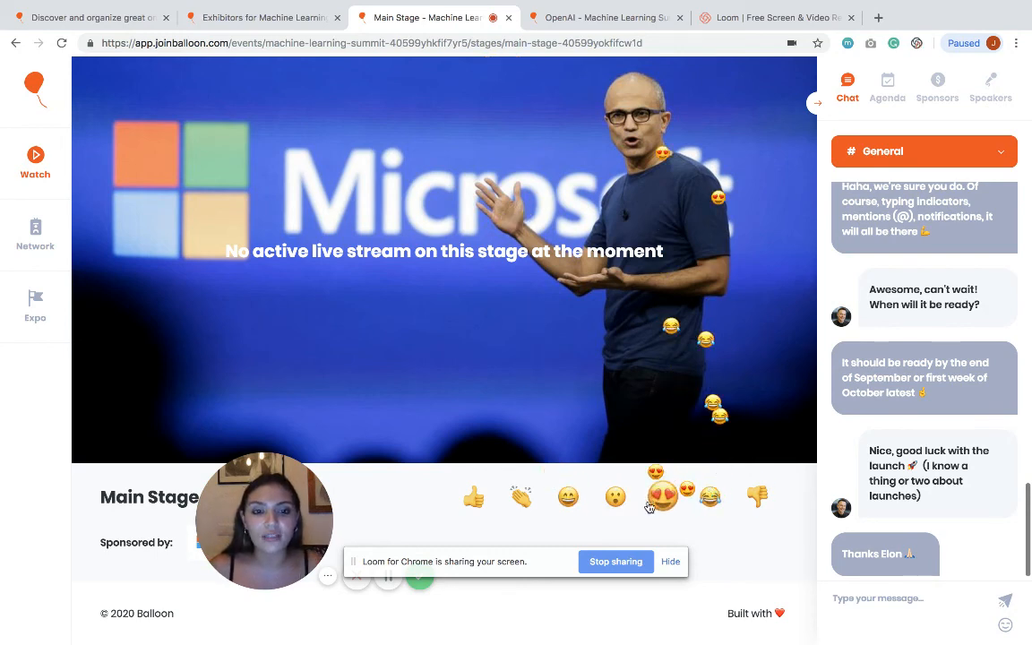
click(27, 241)
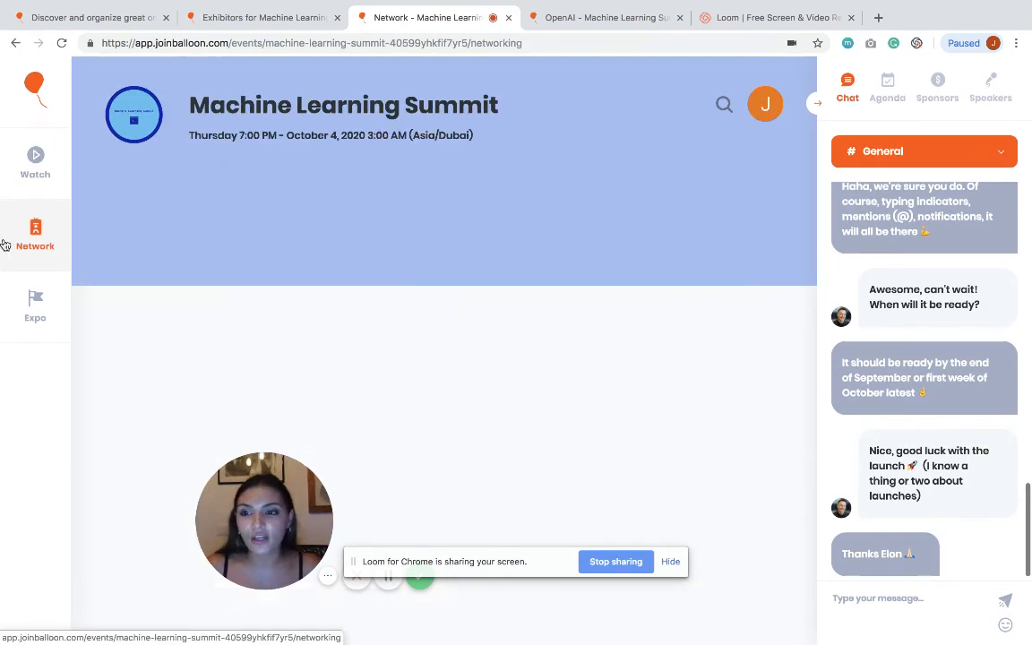
Step: Save the networking profile and start Instant Networking to look for a match
scroll(629, 431, down, 3)
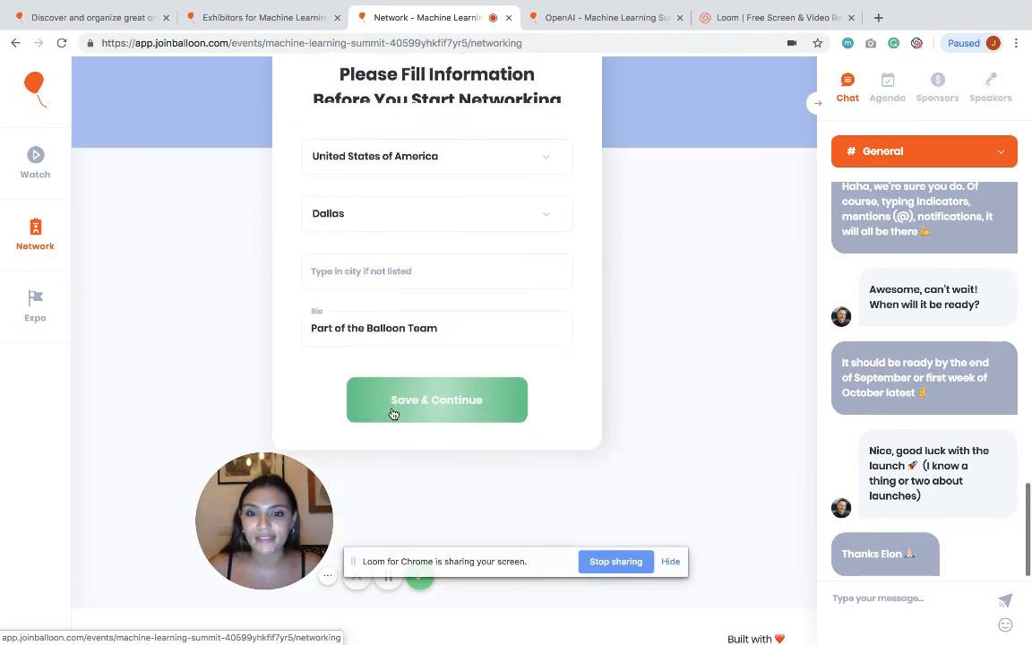
click(393, 414)
scroll(375, 390, down, 5)
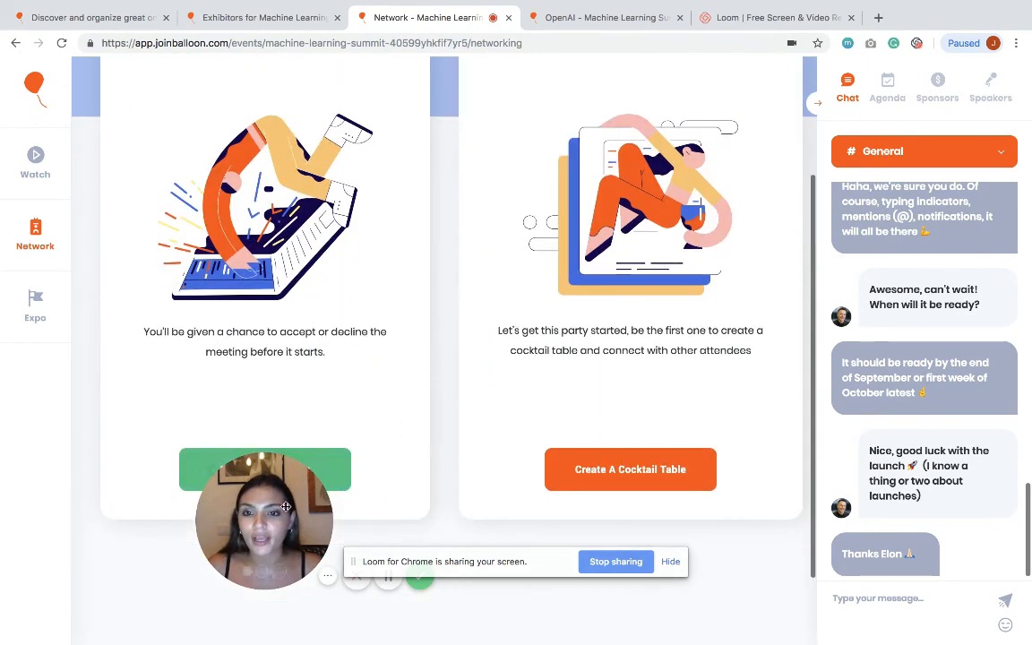
click(338, 470)
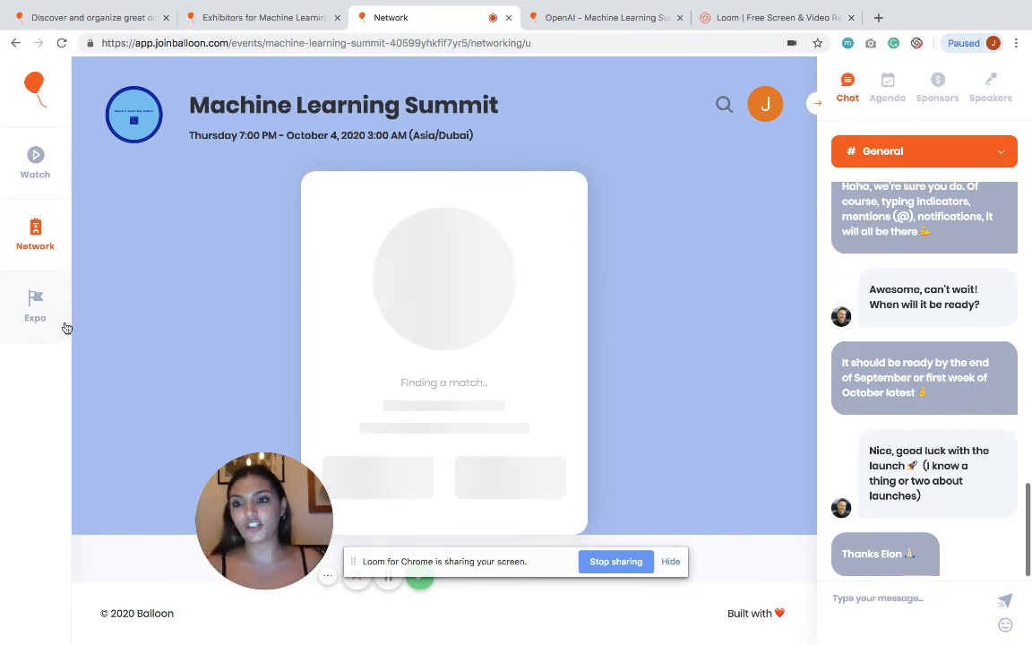
Step: Create and join a new cocktail table, confirming its name and the audio/video settings
click(36, 239)
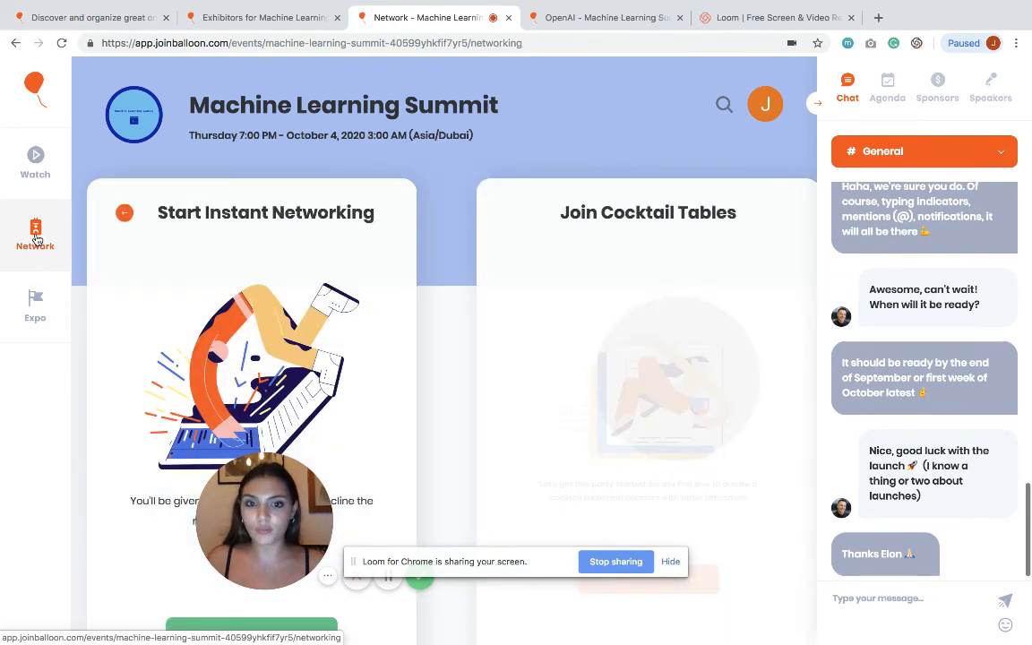
scroll(491, 215, down, 2)
scroll(491, 217, down, 1)
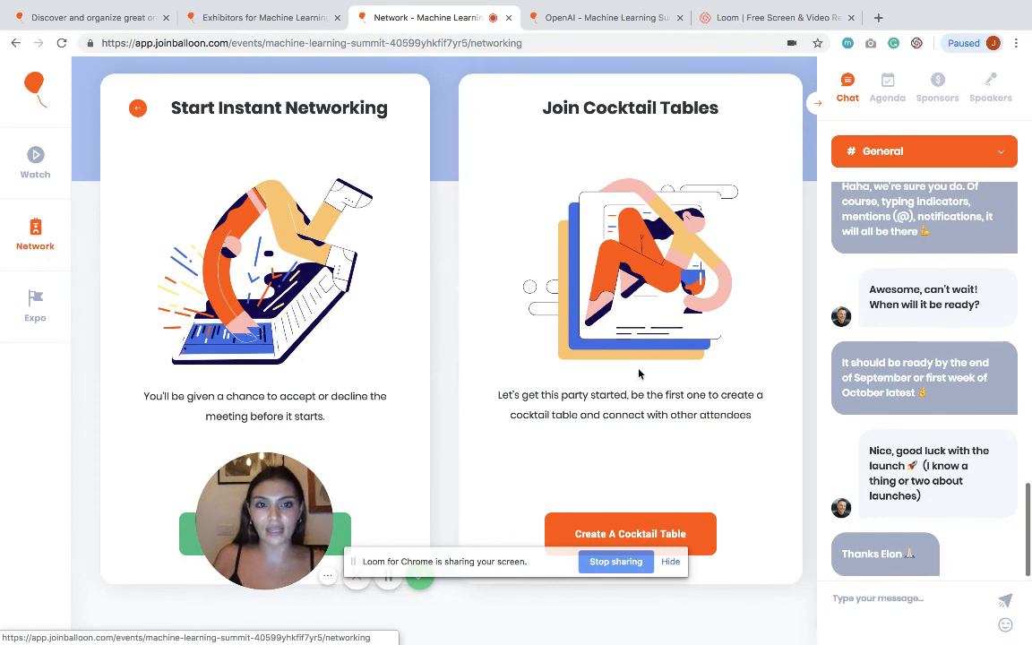
click(627, 532)
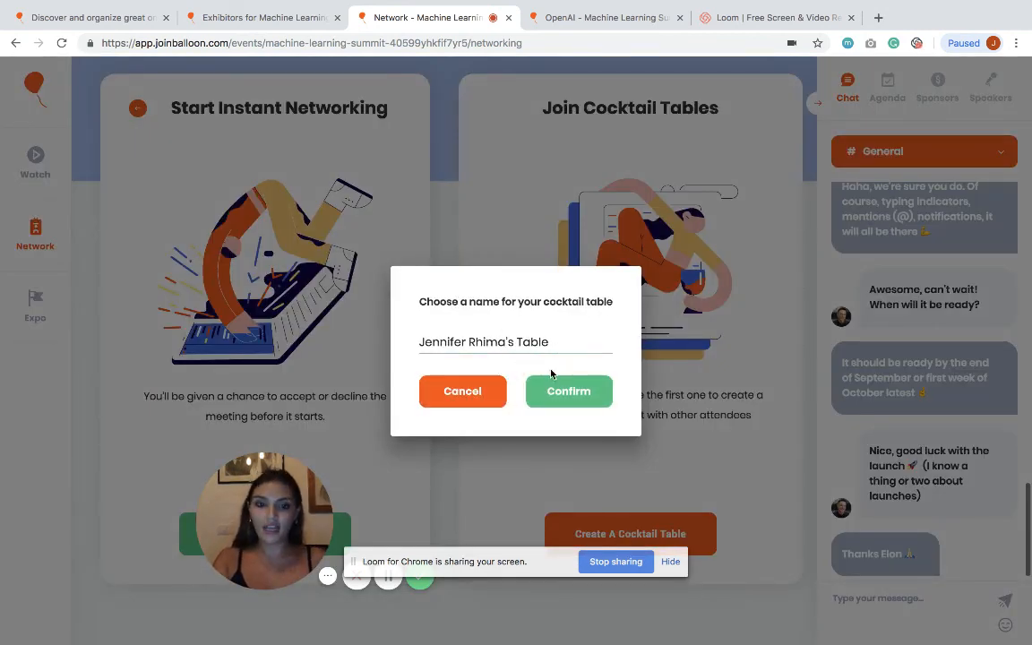
click(553, 392)
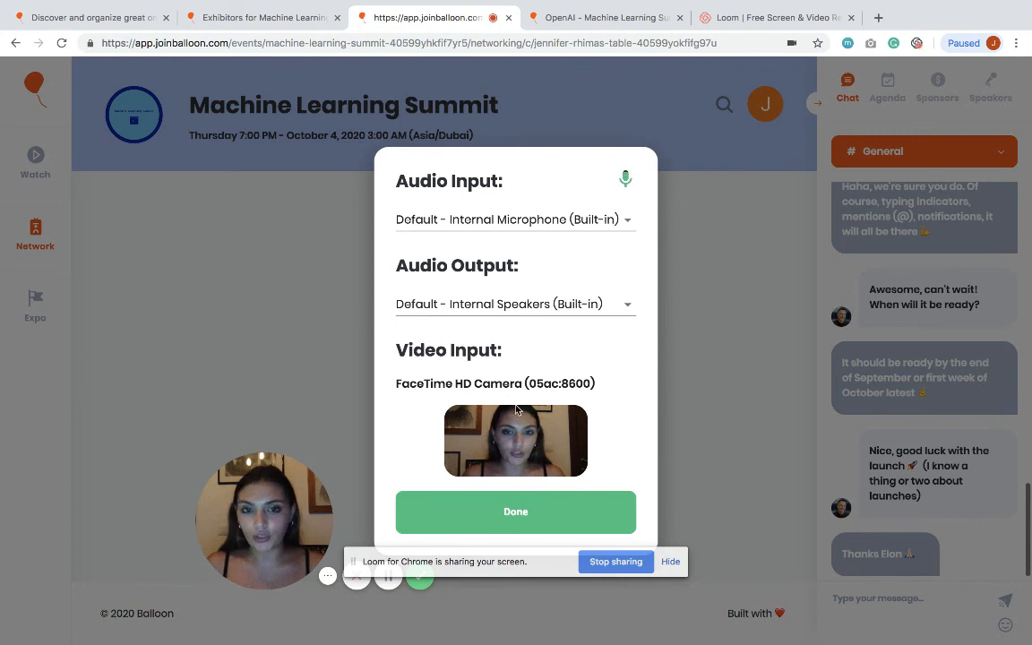
click(553, 524)
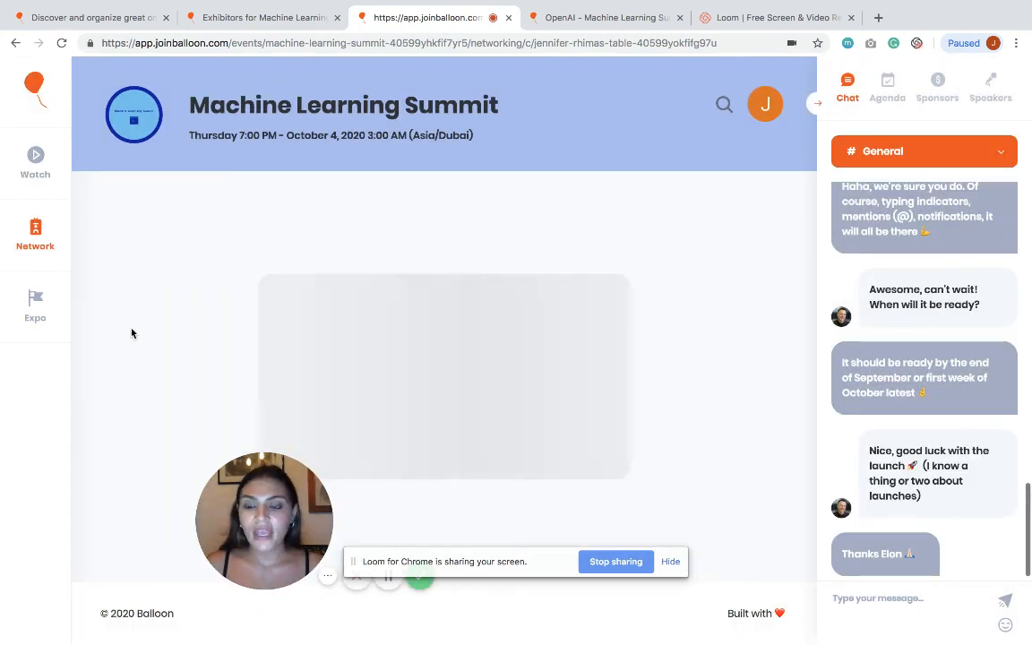
click(31, 307)
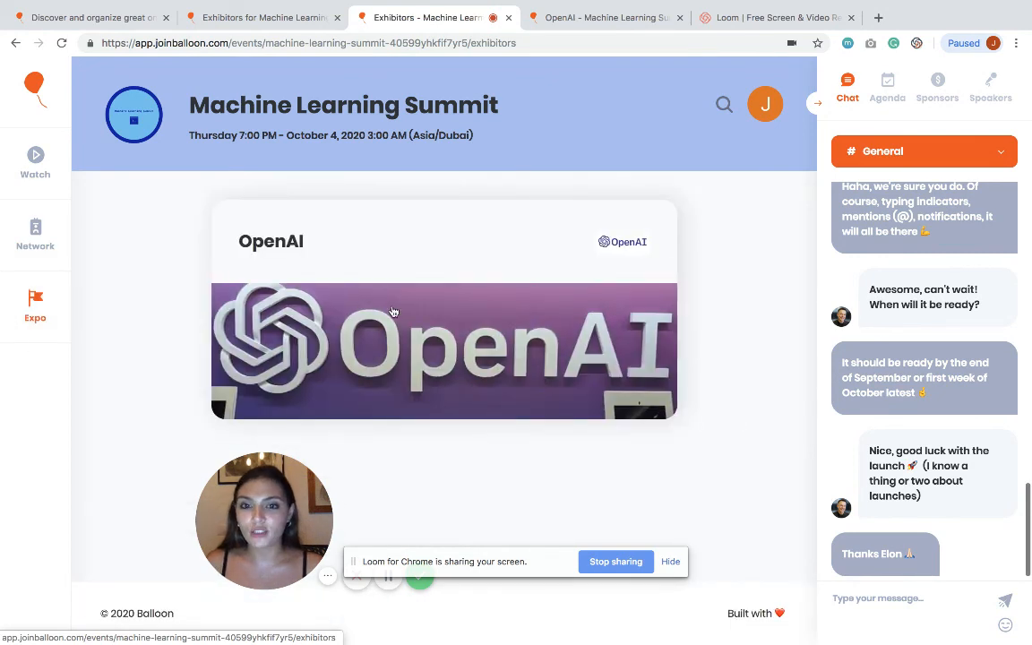
Step: Open the OpenAI booth from the Expo list and download its attached PDF
click(392, 311)
scroll(460, 330, down, 2)
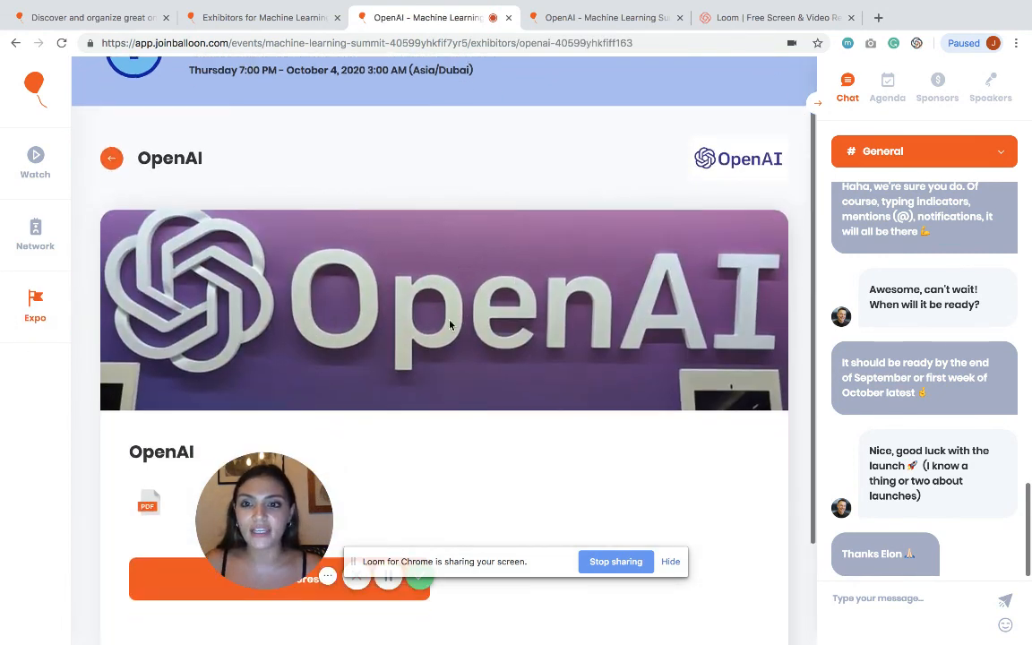
scroll(445, 323, down, 3)
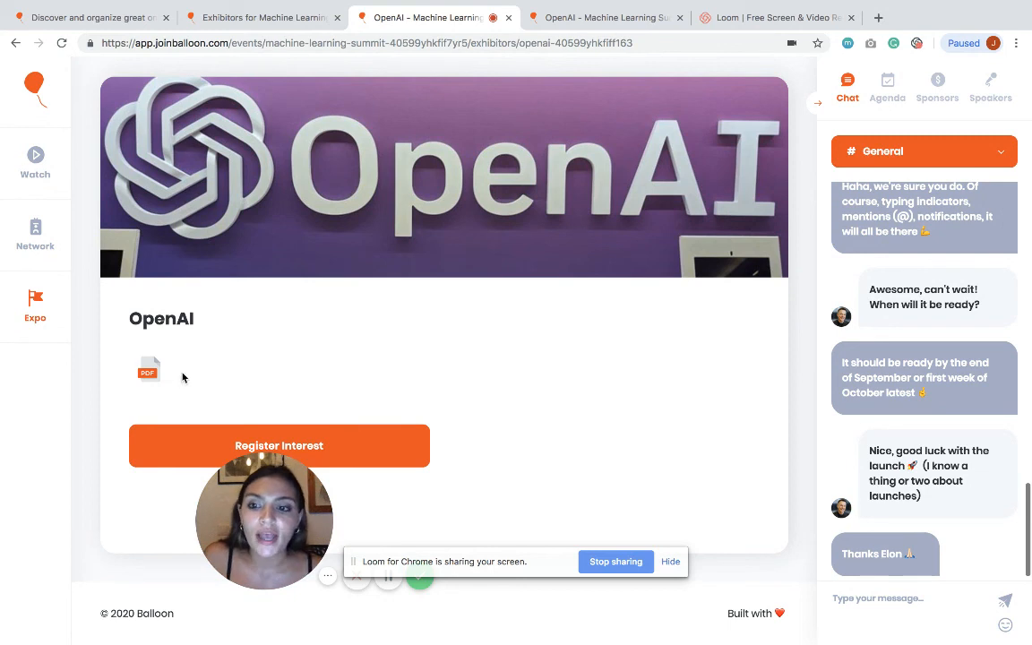
click(148, 369)
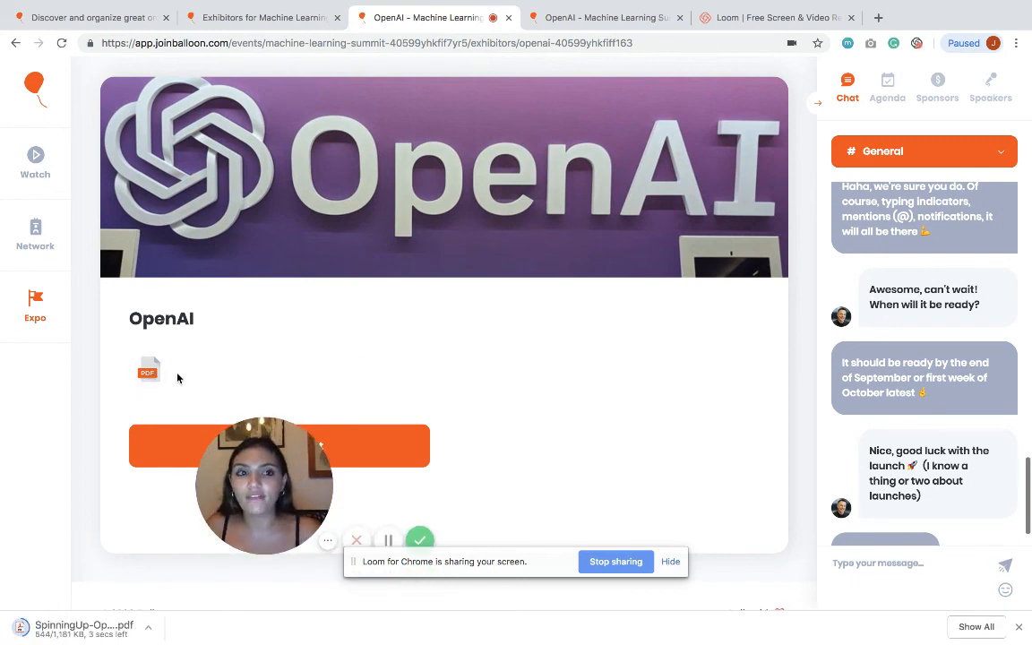
Step: Post 'Hello there!' in the General chat
click(847, 565)
text(Hello there!)
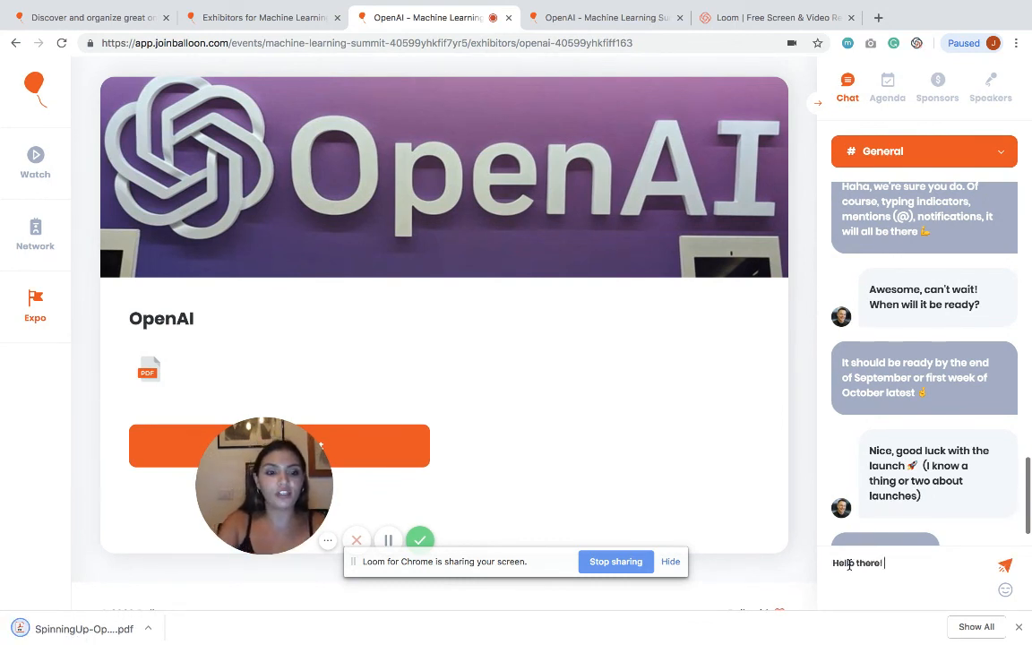
click(1006, 566)
Step: Browse the Agenda, Sponsors and Speakers tabs, collapse the side panel, and return to the summit home page
click(887, 86)
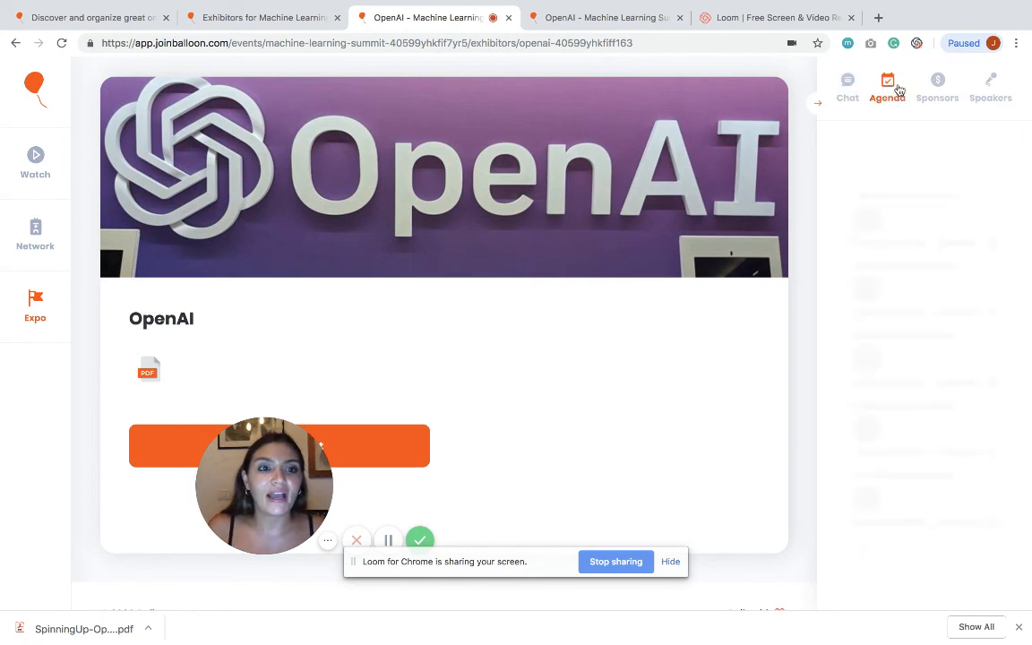
click(937, 101)
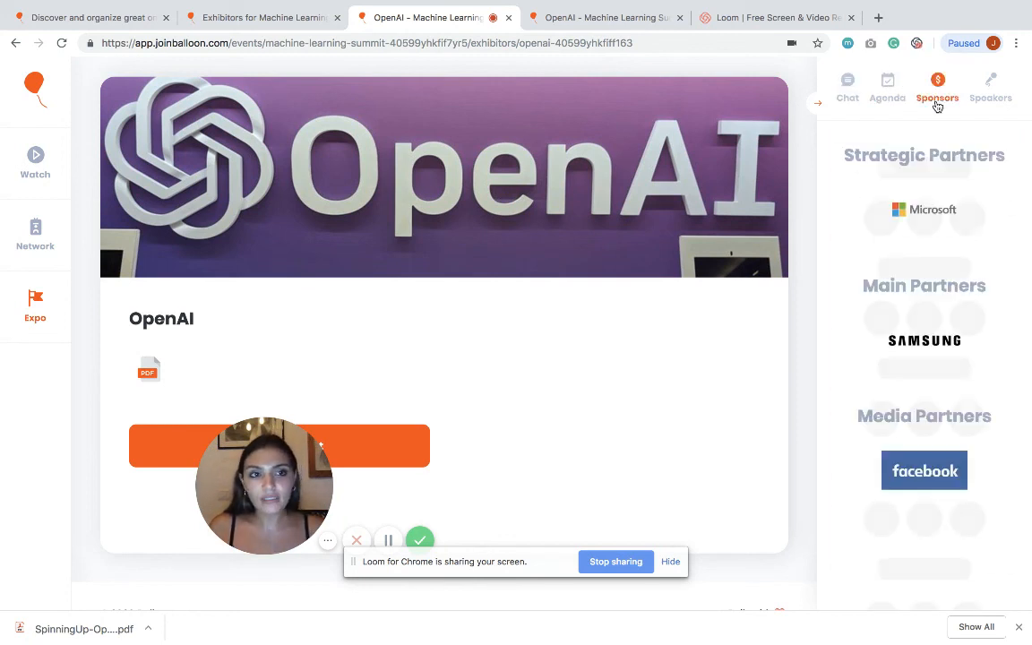
click(984, 97)
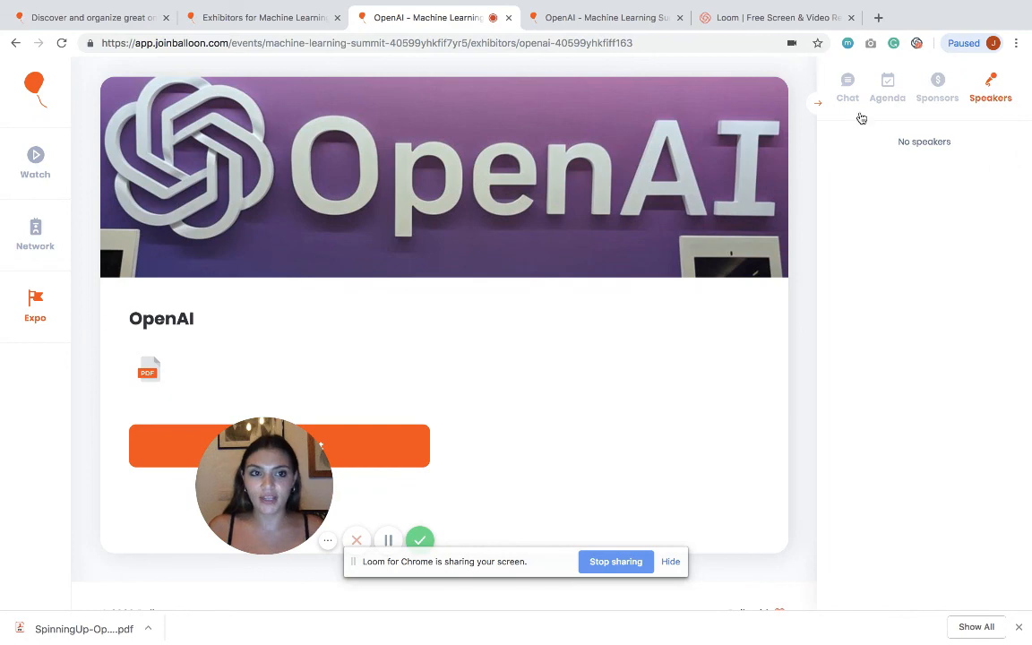
click(816, 112)
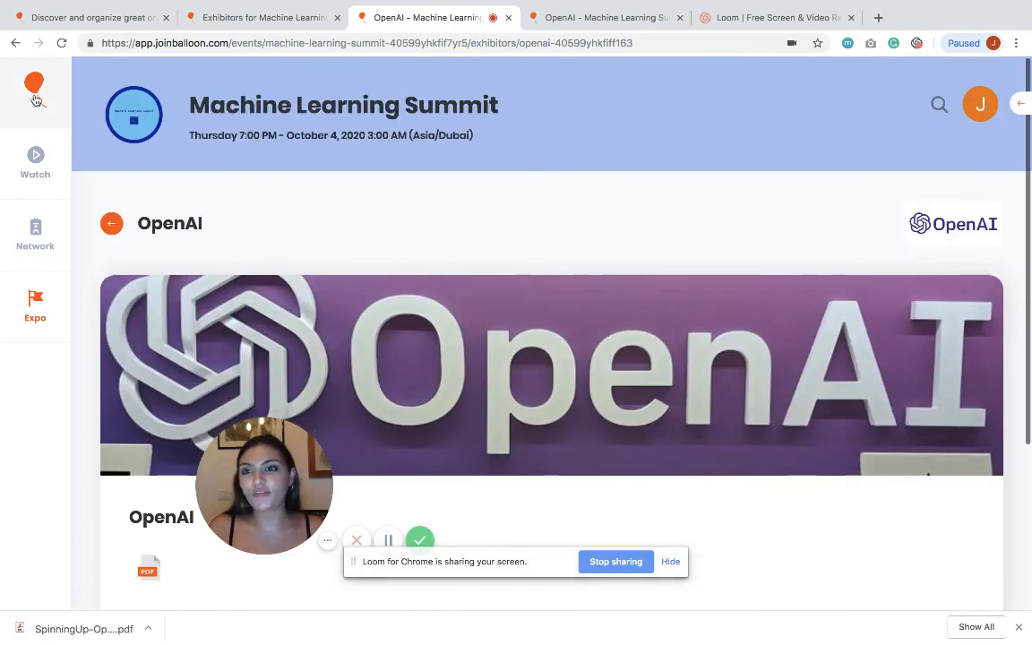
click(35, 94)
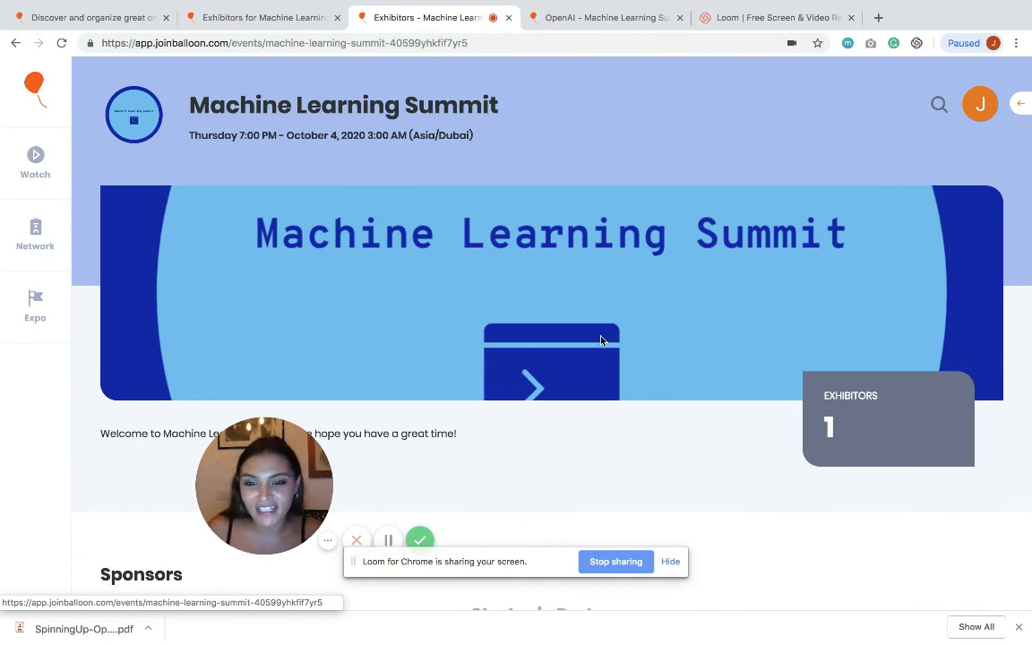
click(357, 540)
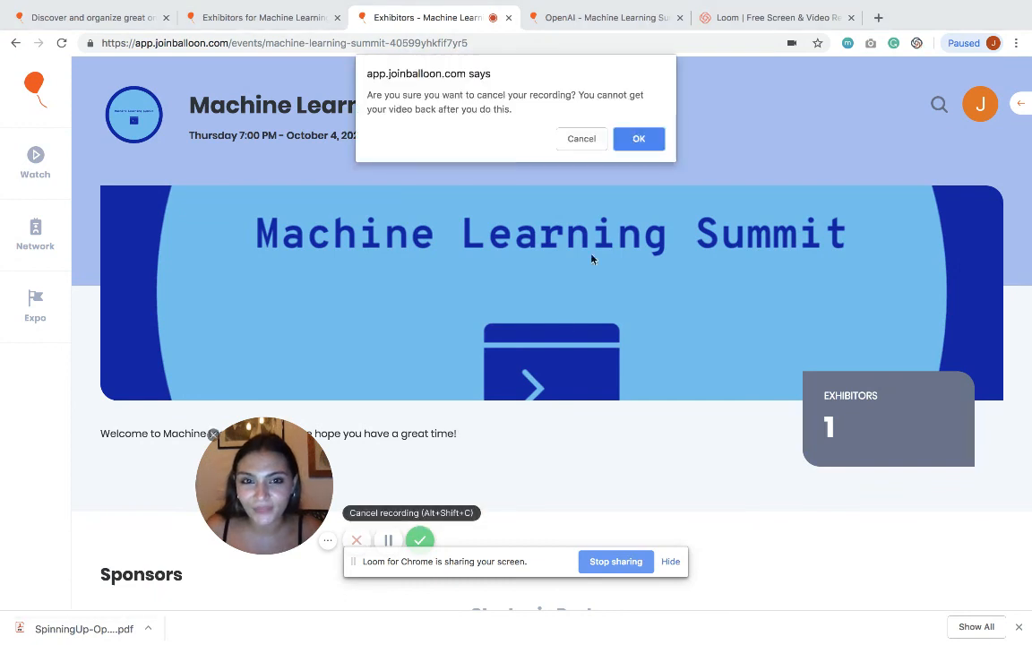